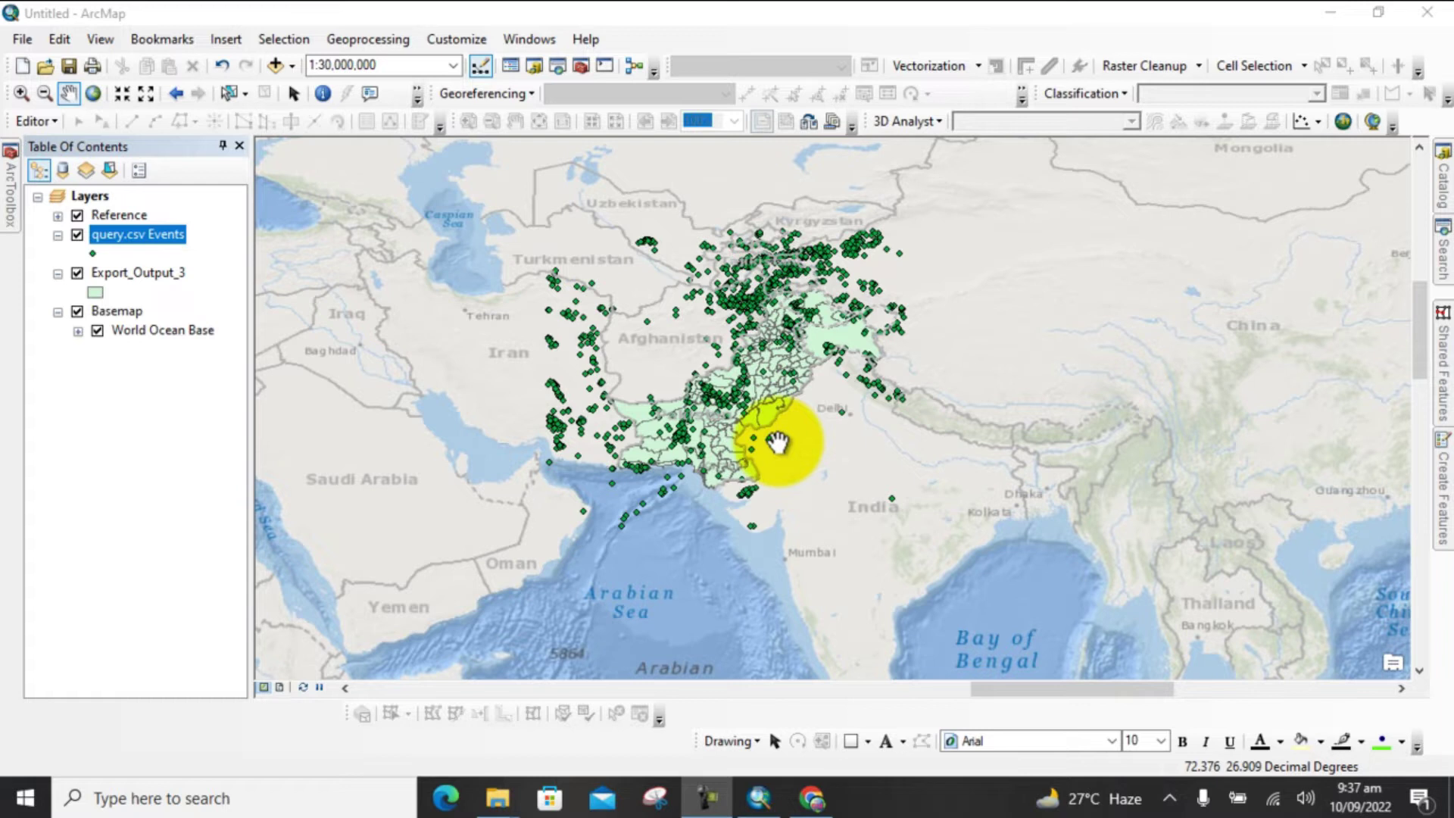
- Switch to Chrome, search Google for "usgs earthquake catalog" and open the USGS Search Earthquake Catalog page
{"action": "left_click", "coordinate": [812, 797]}
{"action": "left_click", "coordinate": [586, 454]}
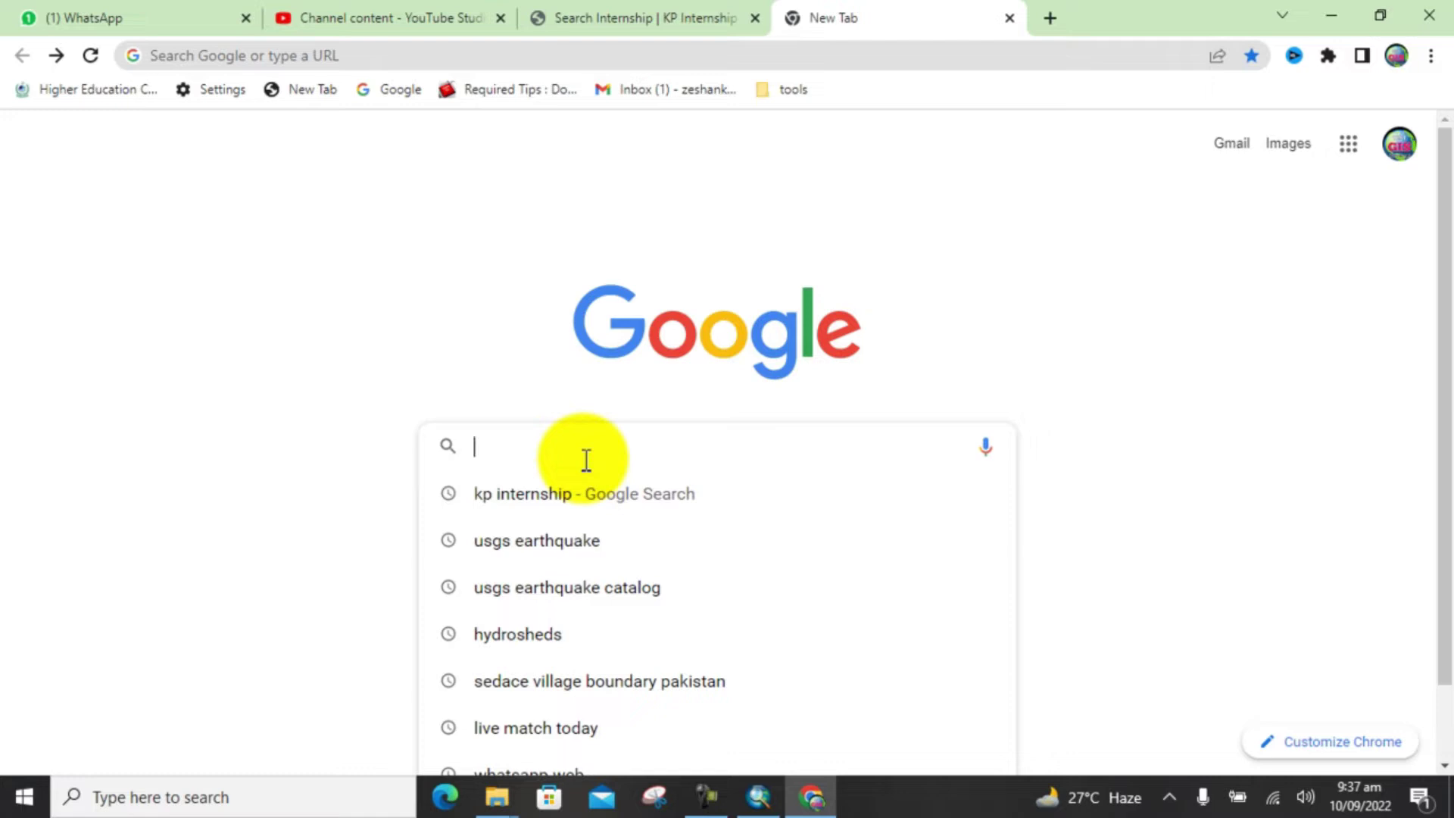
{"action": "left_click", "coordinate": [525, 588]}
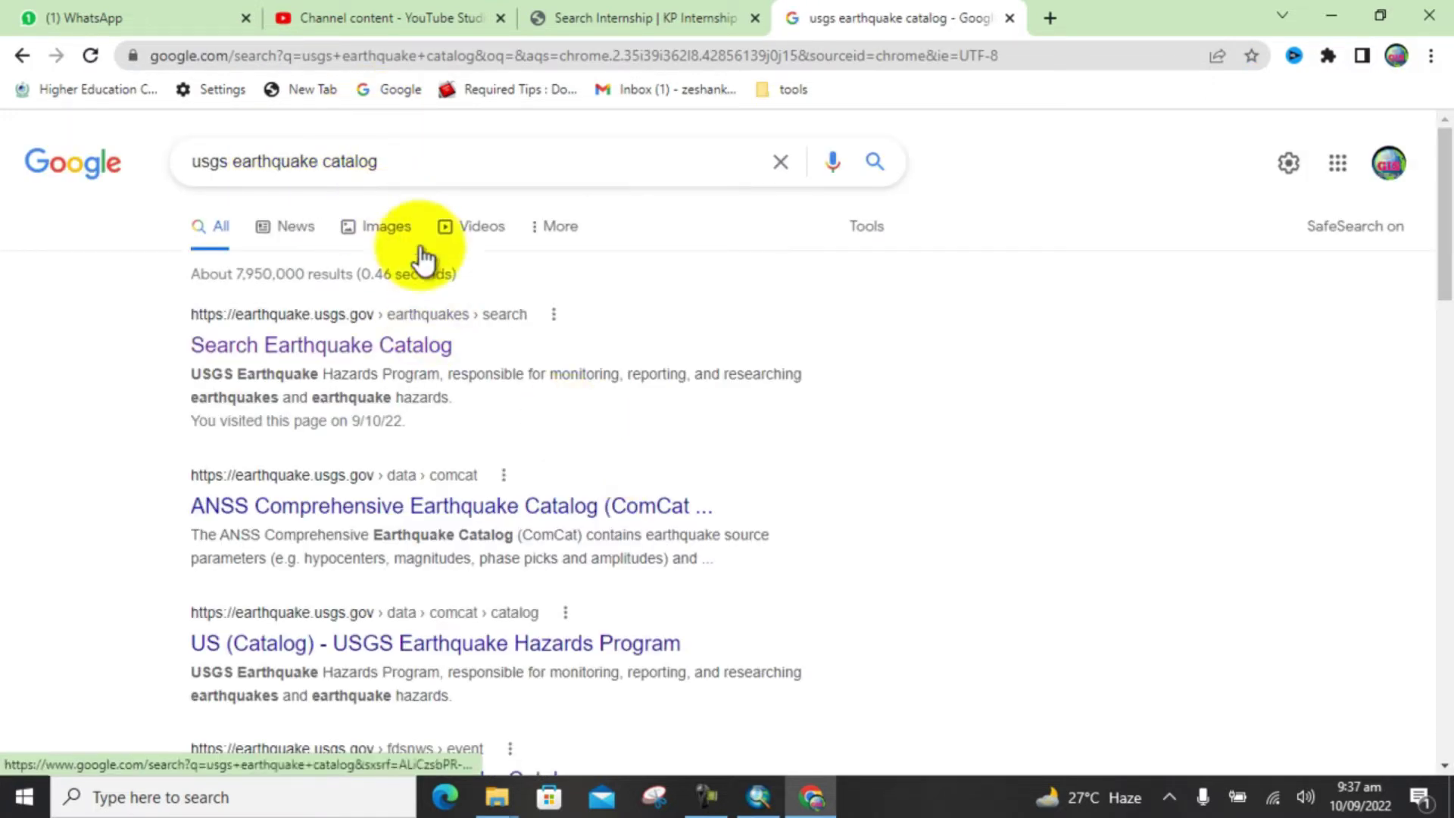
{"action": "left_click", "coordinate": [415, 354]}
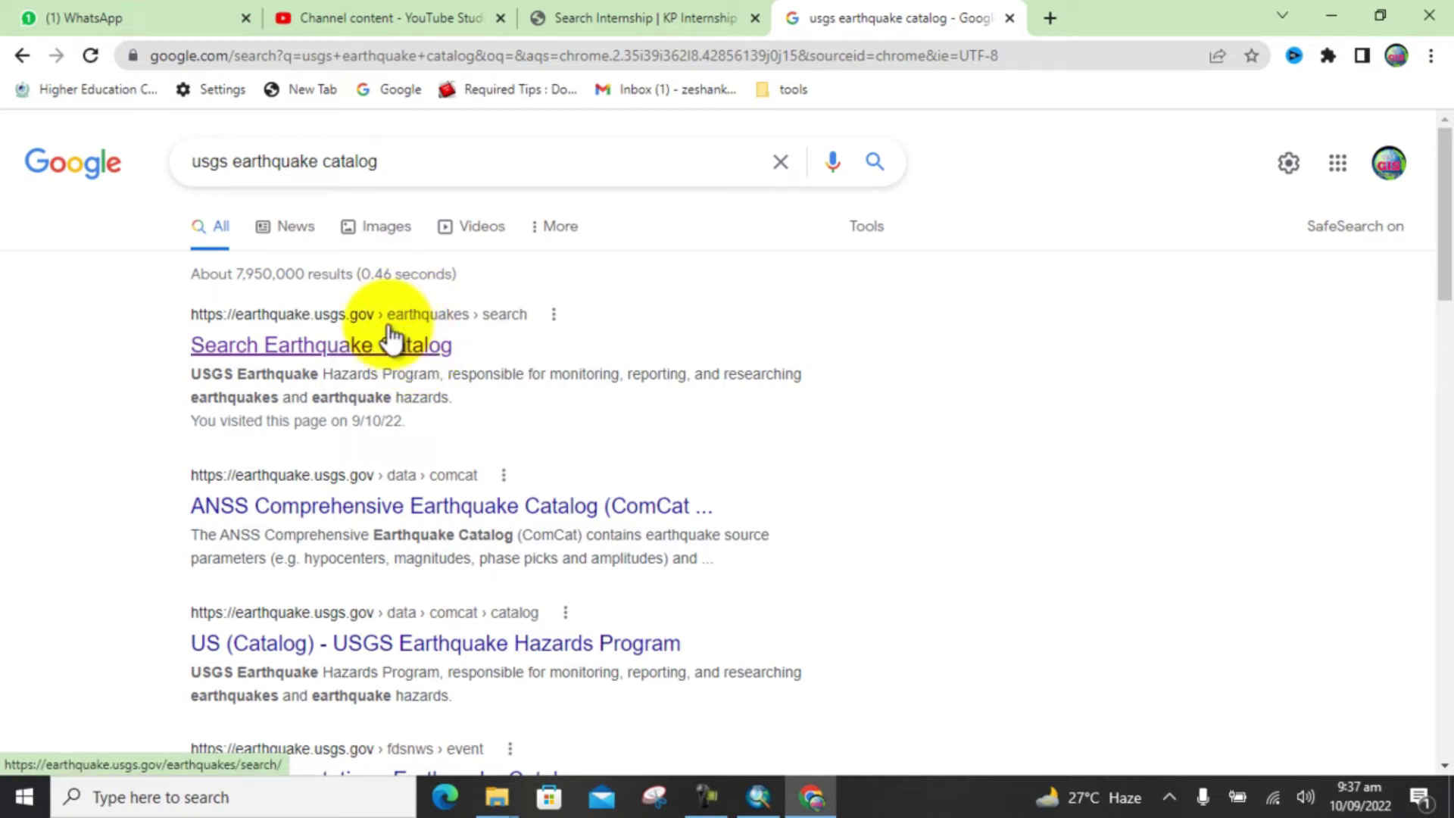
{"action": "left_click", "coordinate": [308, 351]}
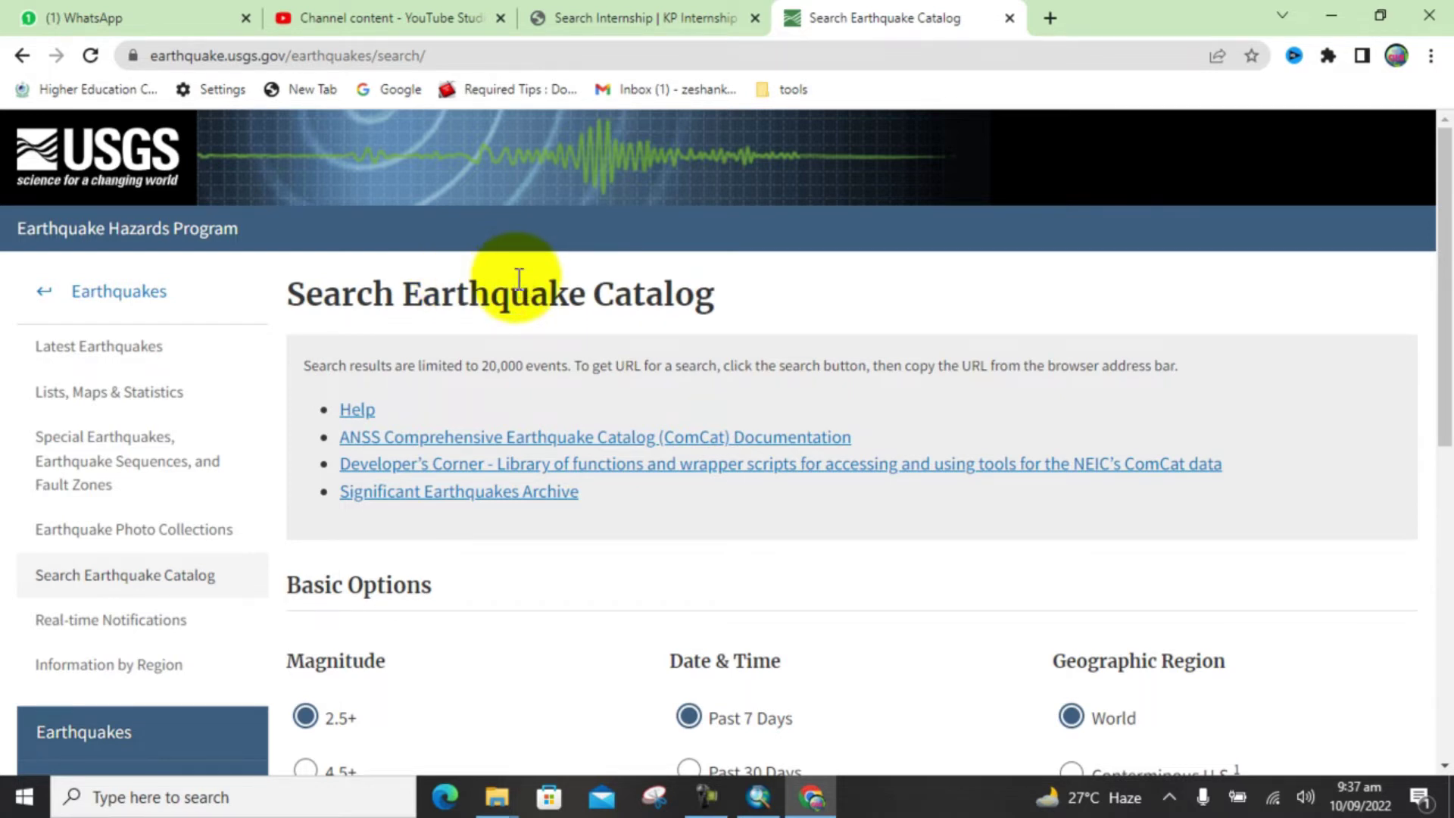
- Set the magnitude filter in the basic options to 4.5+
{"action": "scroll", "coordinate": [514, 273], "scroll_direction": "down", "scroll_amount": 1}
{"action": "scroll", "coordinate": [514, 274], "scroll_direction": "down", "scroll_amount": 3}
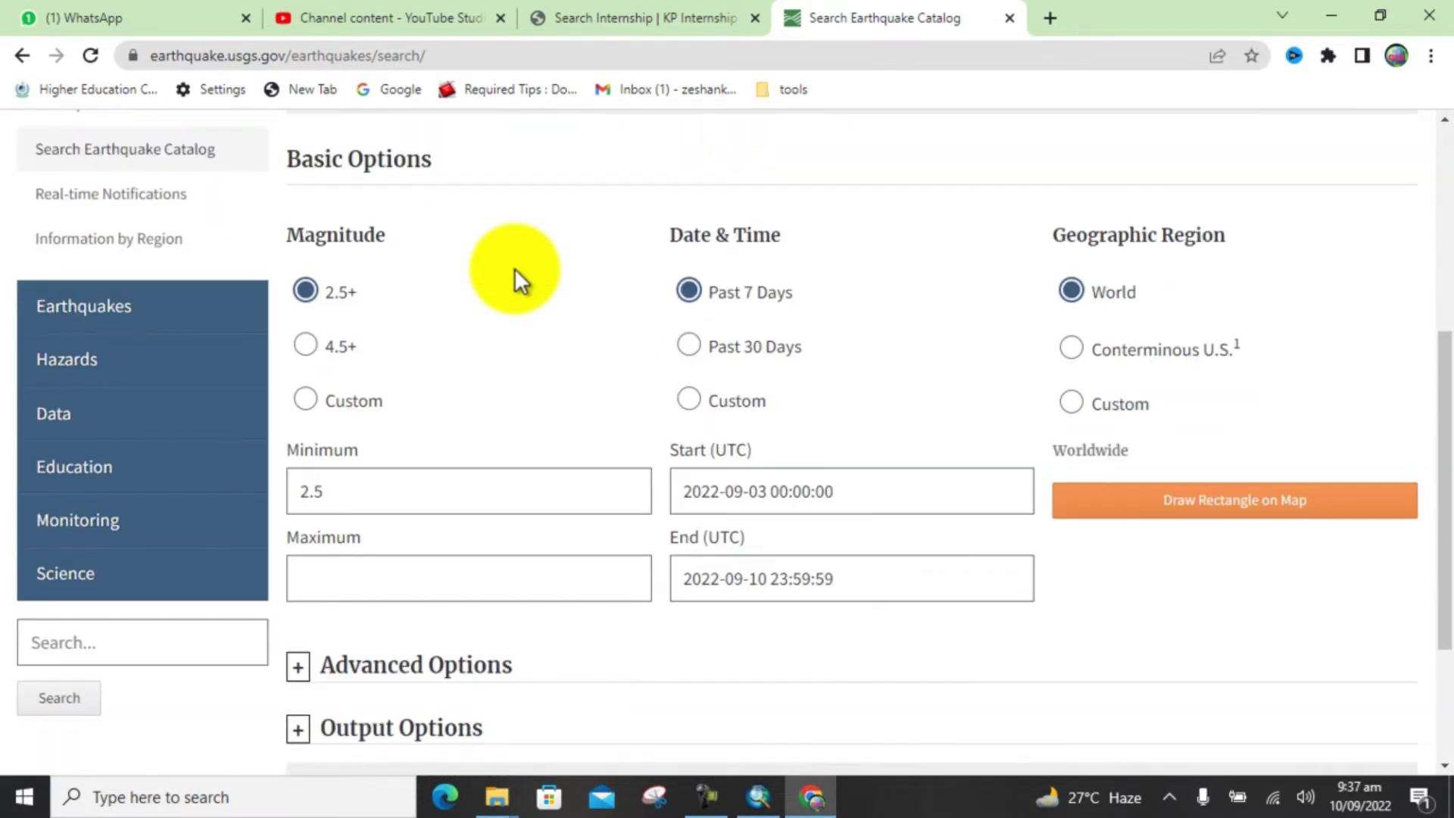
{"action": "scroll", "coordinate": [515, 268], "scroll_direction": "up", "scroll_amount": 1}
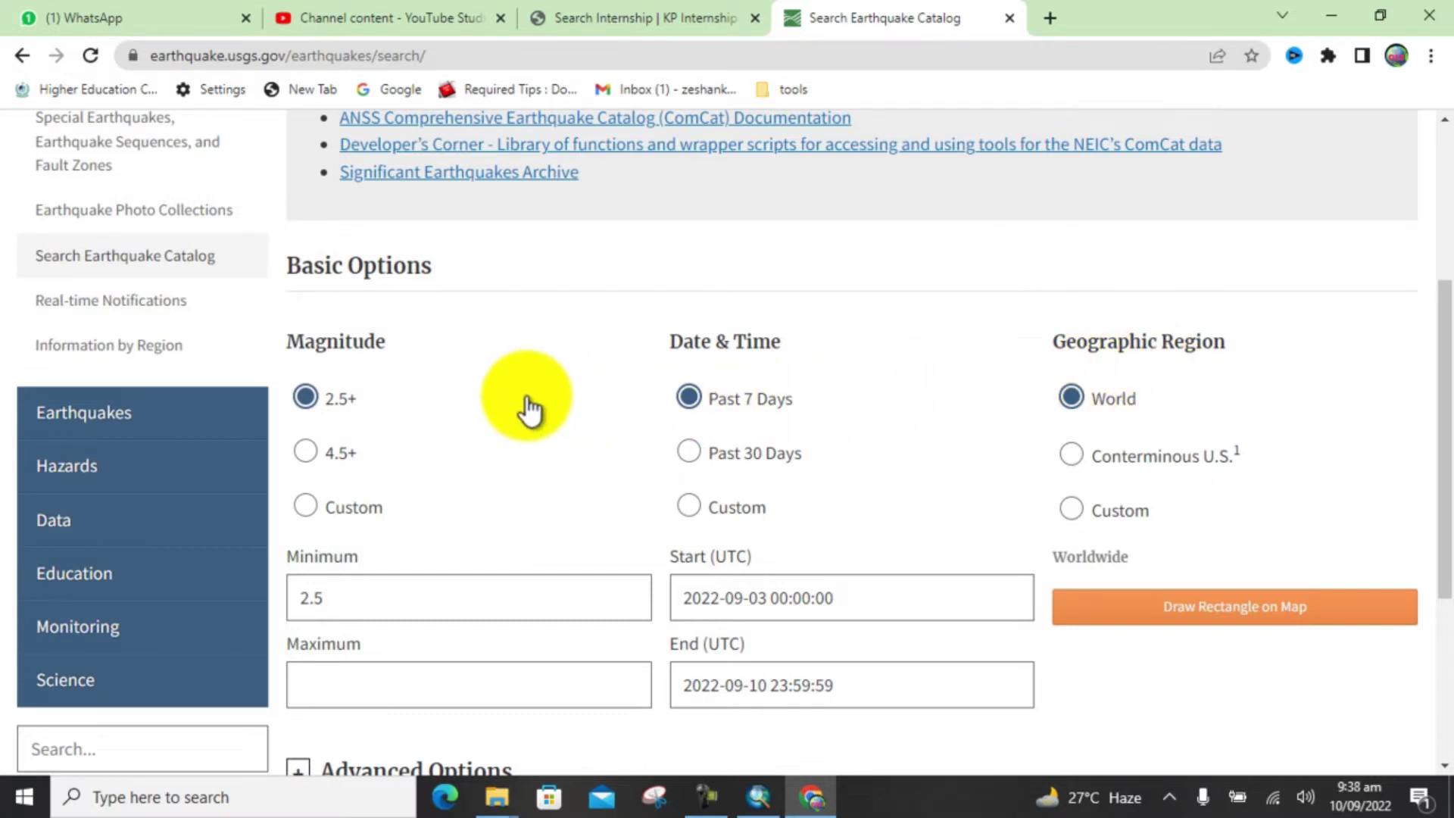
{"action": "scroll", "coordinate": [523, 406], "scroll_direction": "down", "scroll_amount": 1}
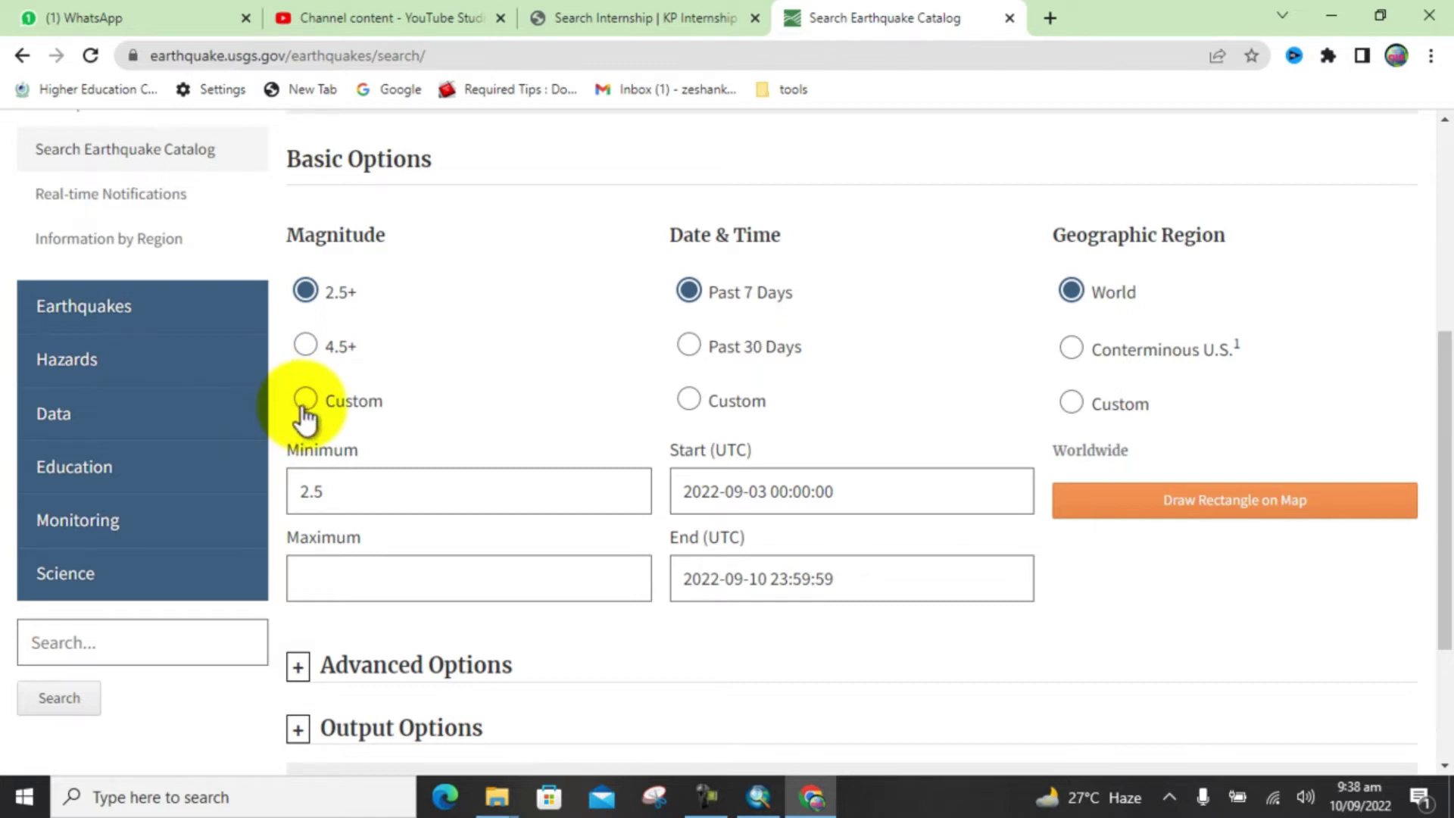
{"action": "left_click", "coordinate": [306, 345]}
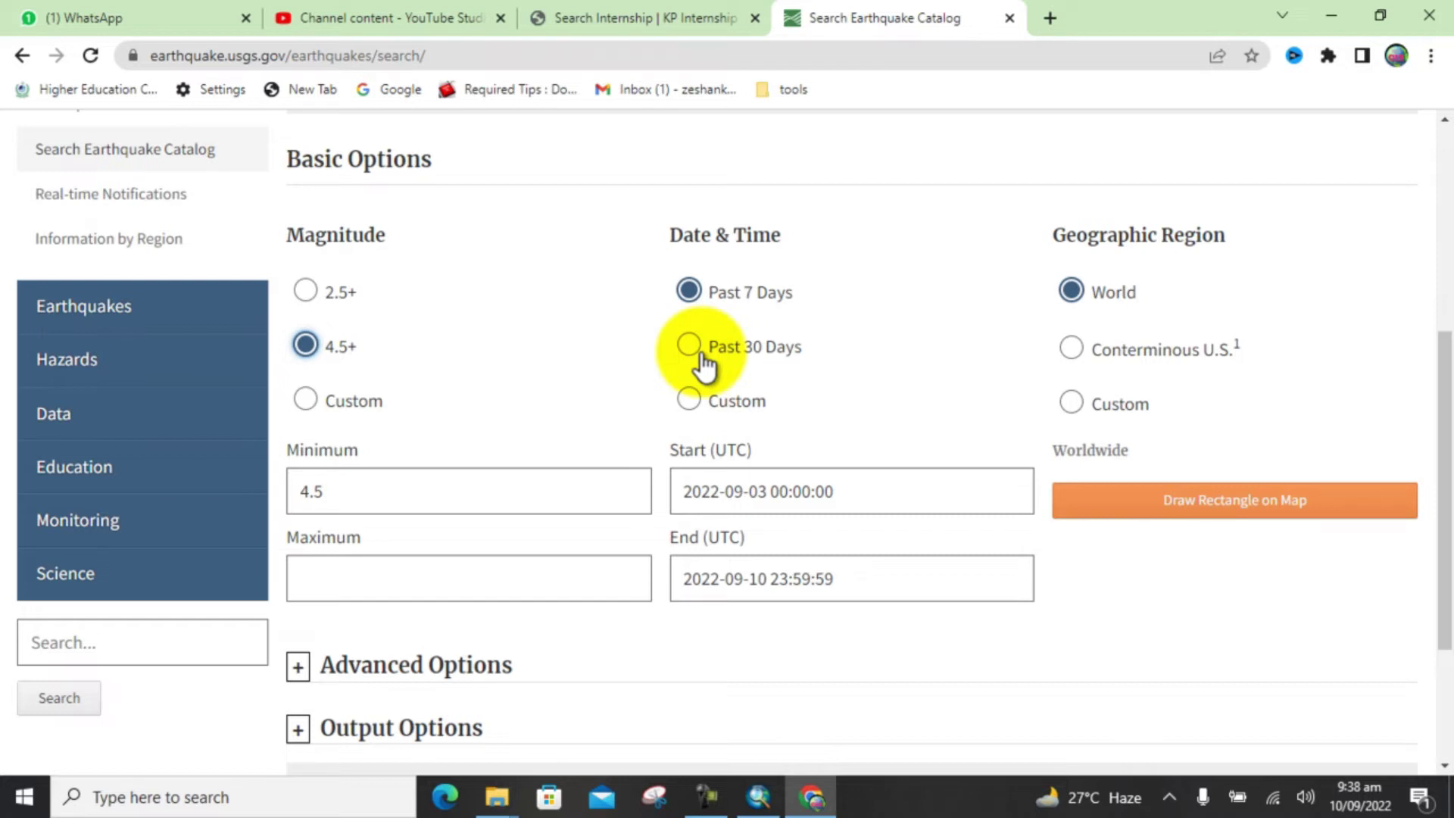
{"action": "left_click", "coordinate": [688, 401]}
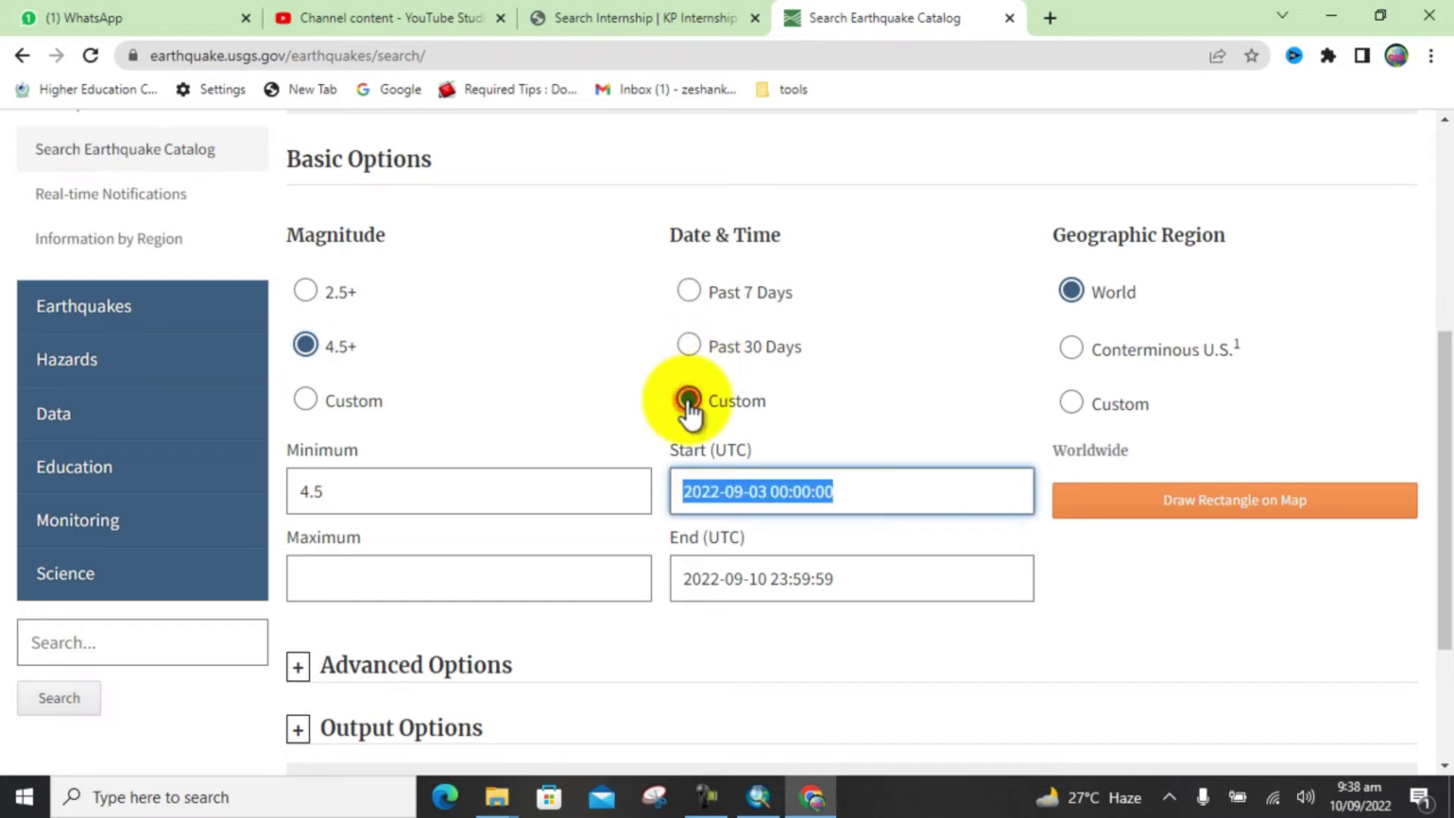
{"action": "left_click", "coordinate": [719, 493]}
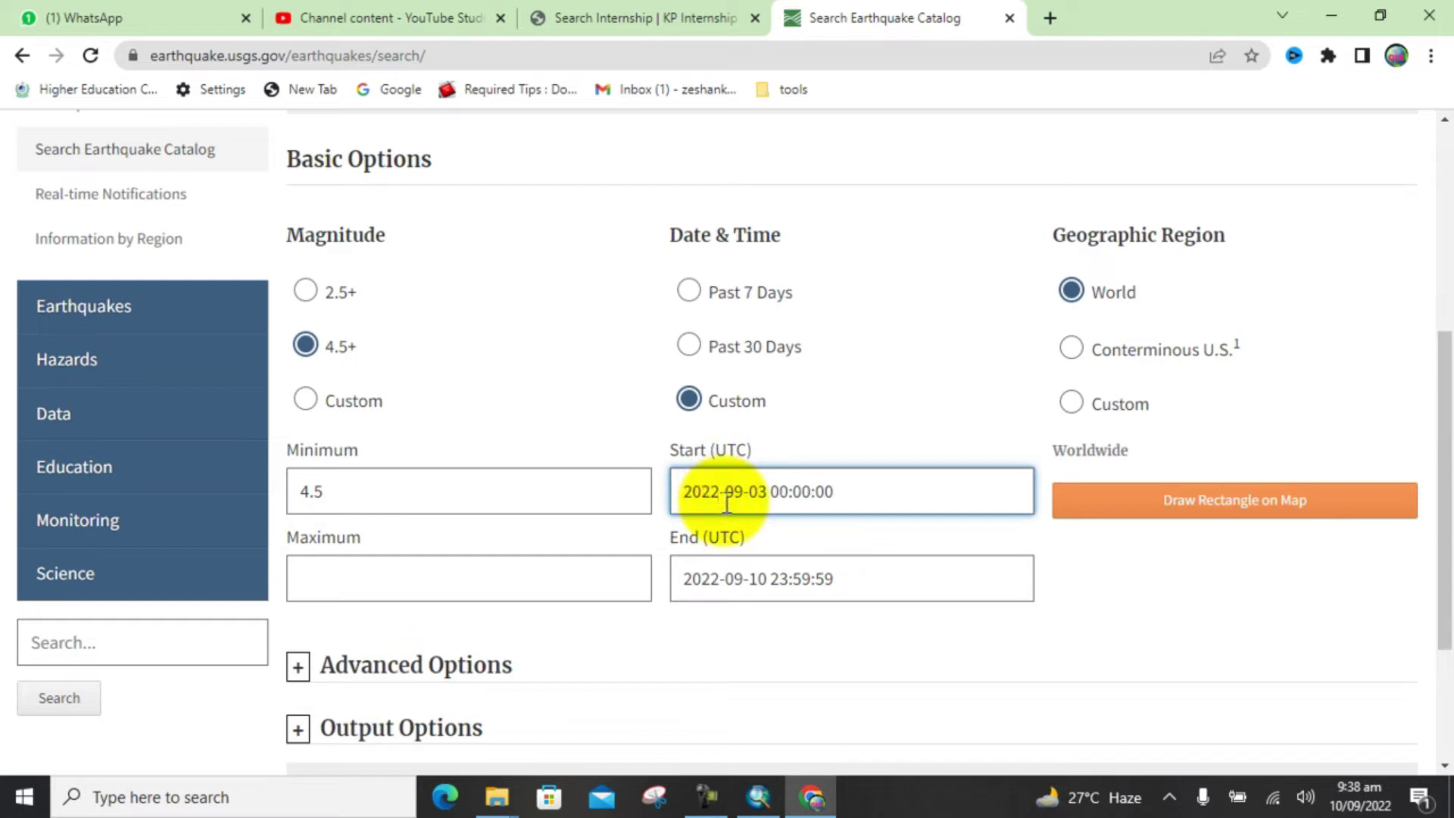
{"action": "key", "text": "BackSpace"}
{"action": "key", "text": "BackSpace"}
{"action": "key", "text": "BackSpace"}
{"action": "key", "text": "BackSpace"}
{"action": "type", "text": "19"}
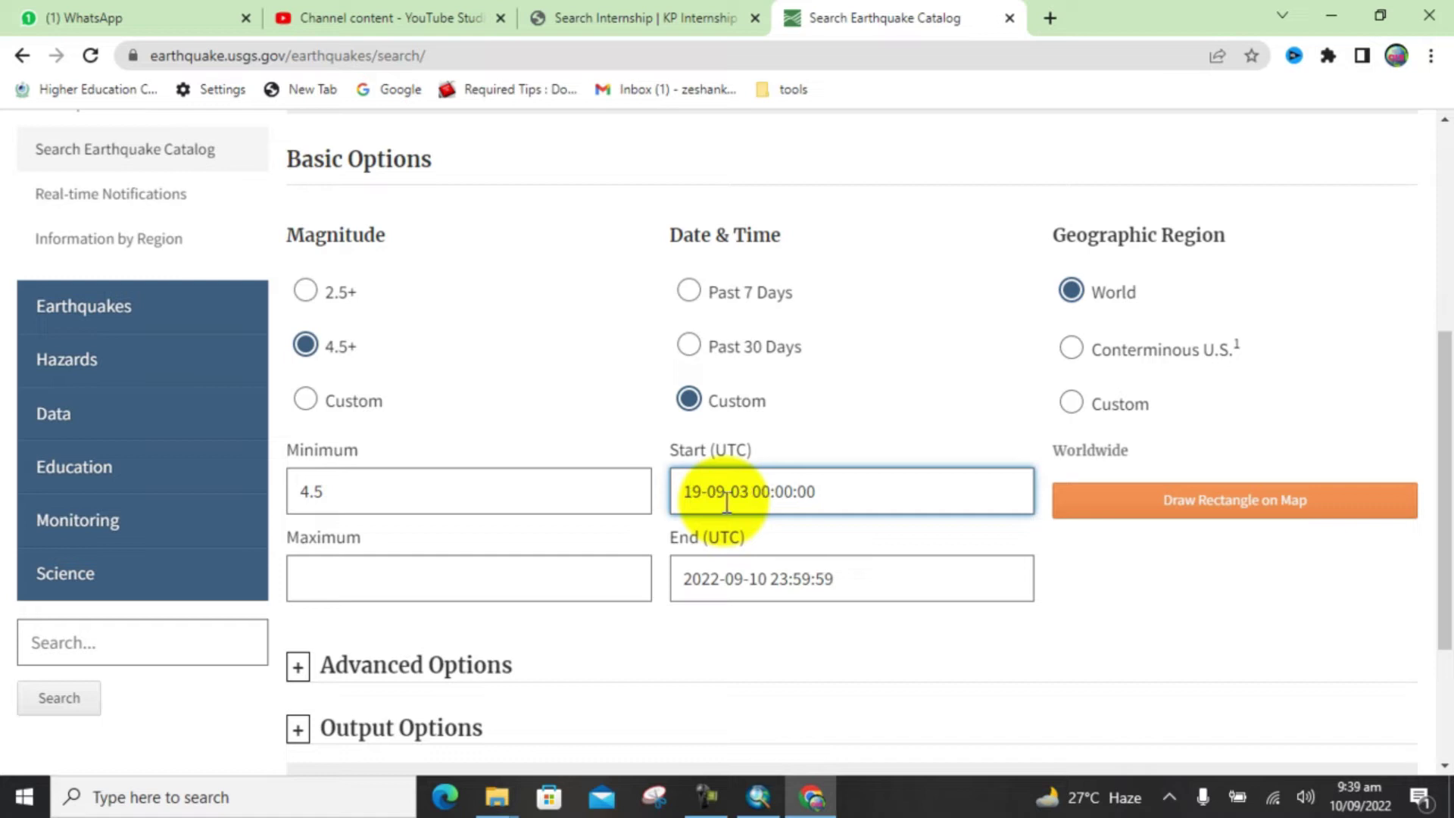
{"action": "type", "text": "70"}
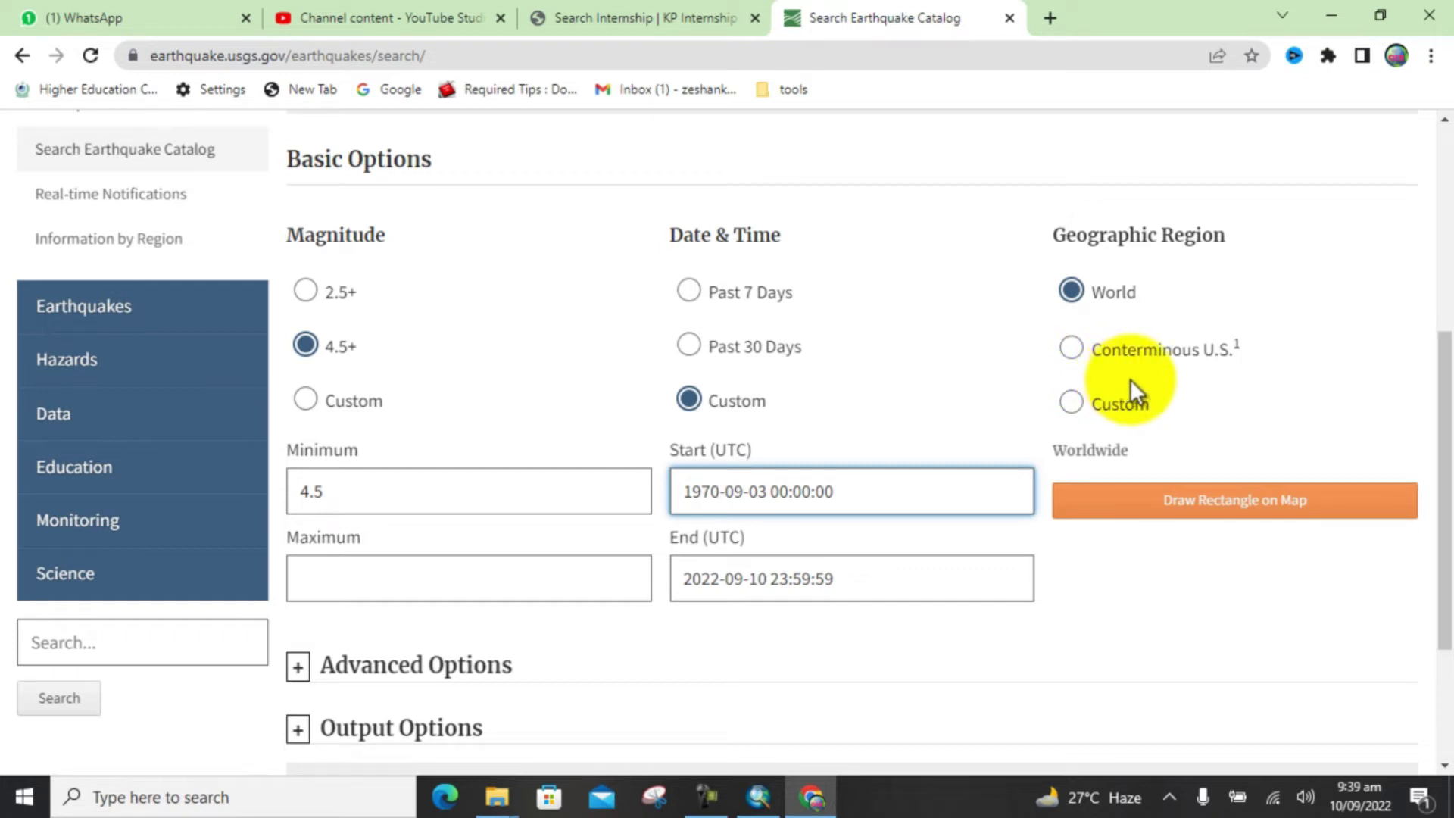
- Choose a custom geographic region and draw a rectangle over Pakistan from about 57.06 to 21.48 latitude and 62.23 to 80.68 longitude
{"action": "left_click", "coordinate": [1073, 402]}
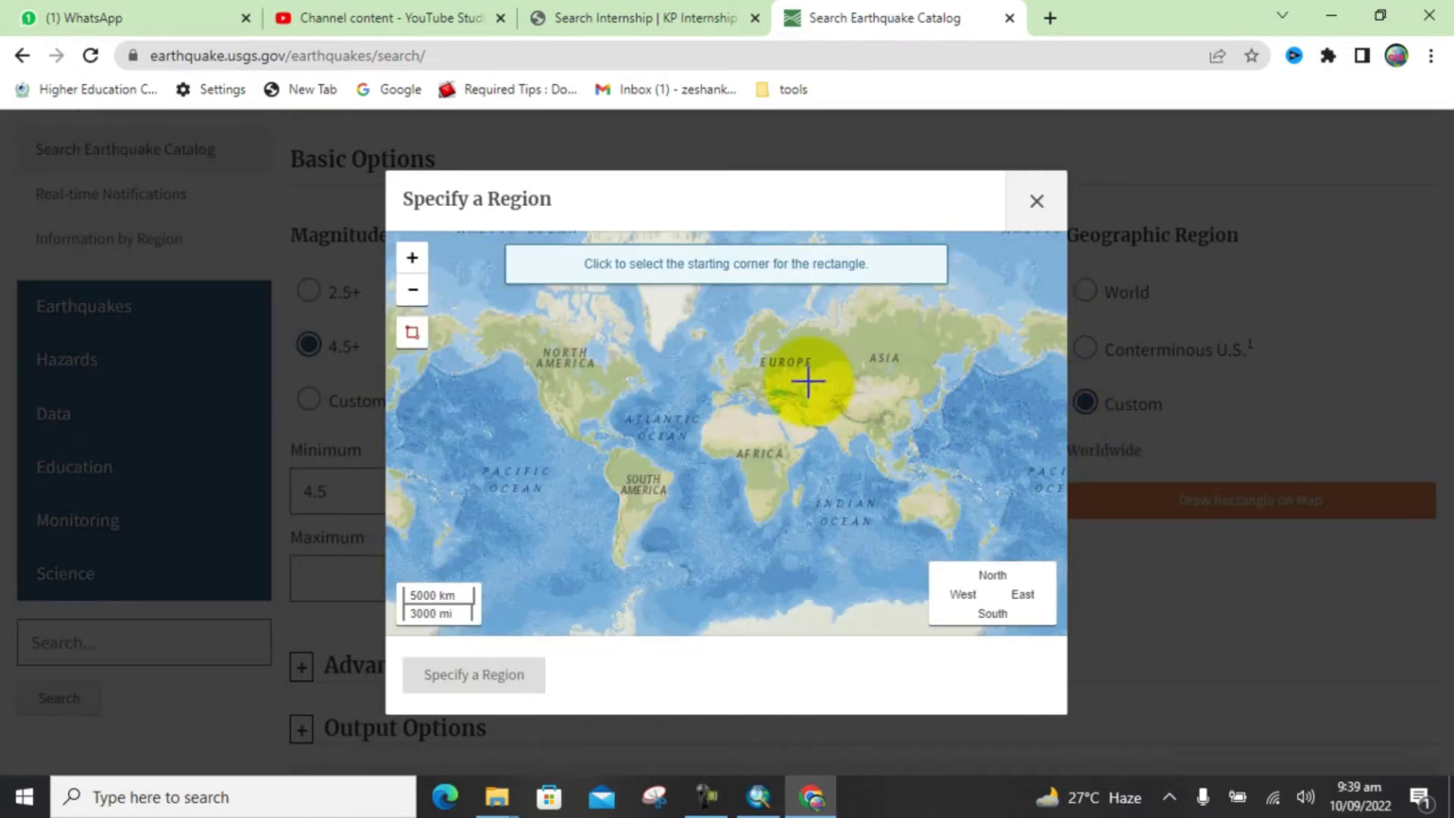
{"action": "scroll", "coordinate": [831, 392], "scroll_direction": "down", "scroll_amount": 2}
{"action": "scroll", "coordinate": [832, 393], "scroll_direction": "up", "scroll_amount": 2}
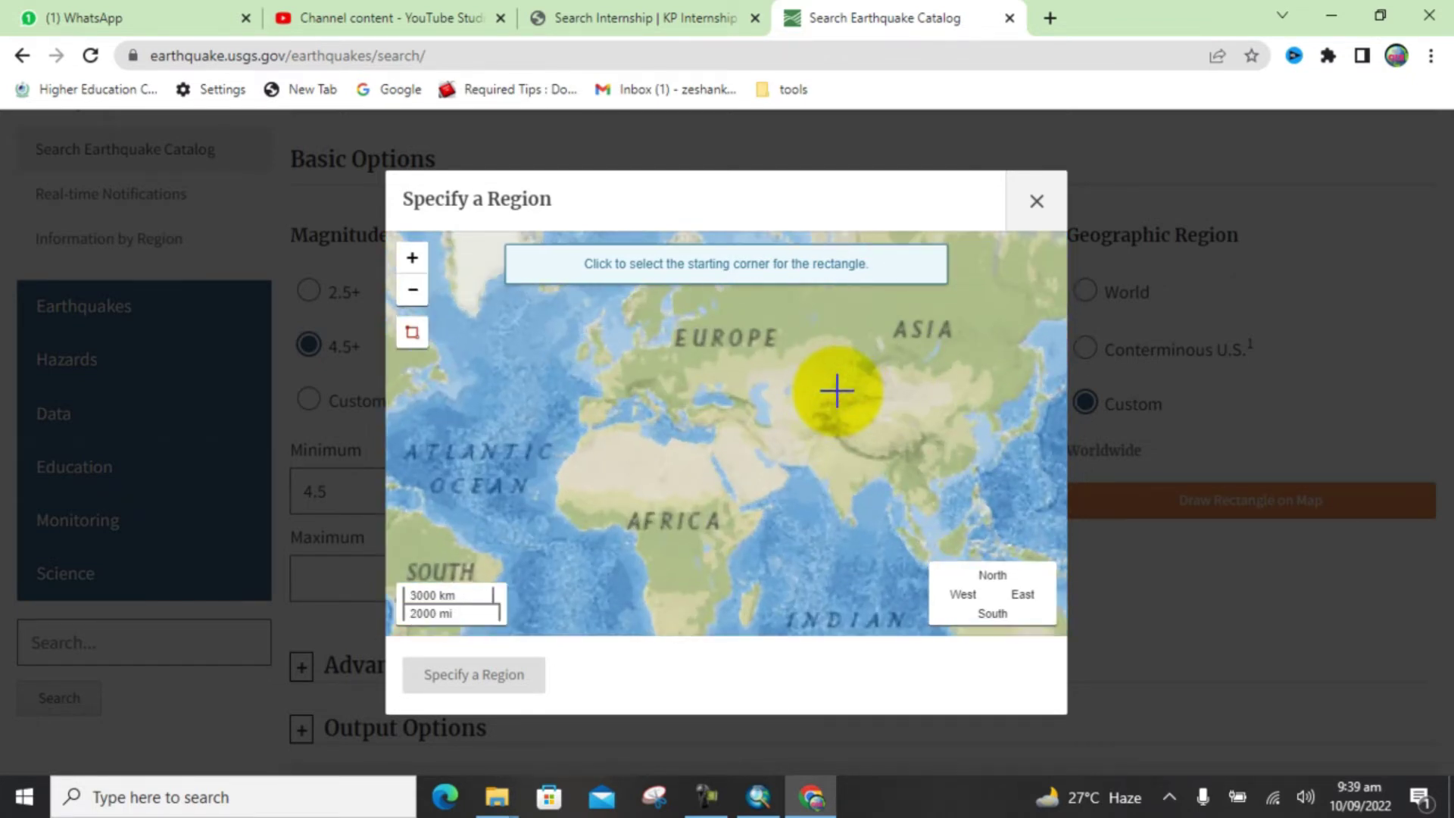
{"action": "scroll", "coordinate": [836, 392], "scroll_direction": "up", "scroll_amount": 2}
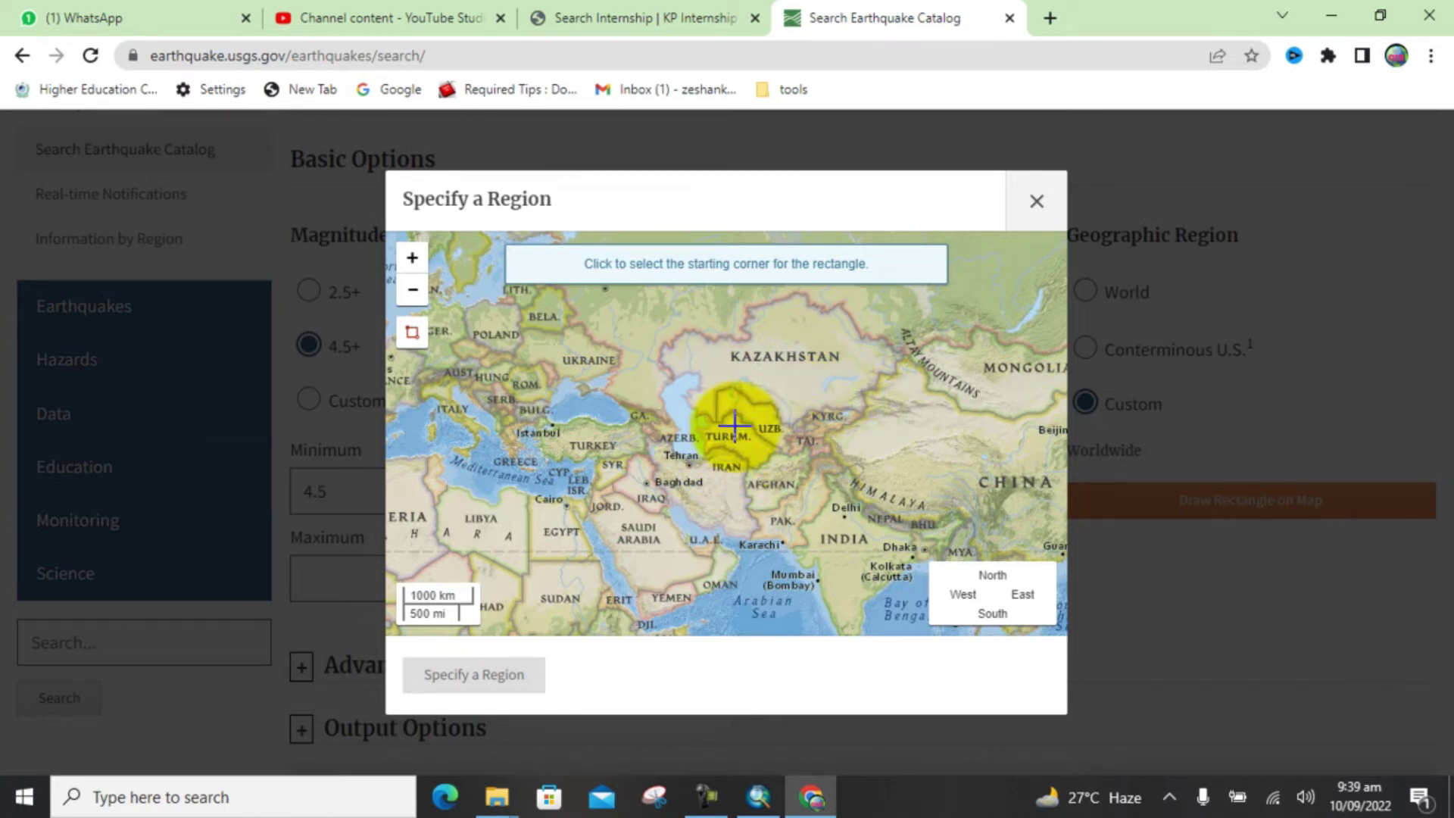
{"action": "left_click_drag", "start_coordinate": [729, 413], "coordinate": [727, 406]}
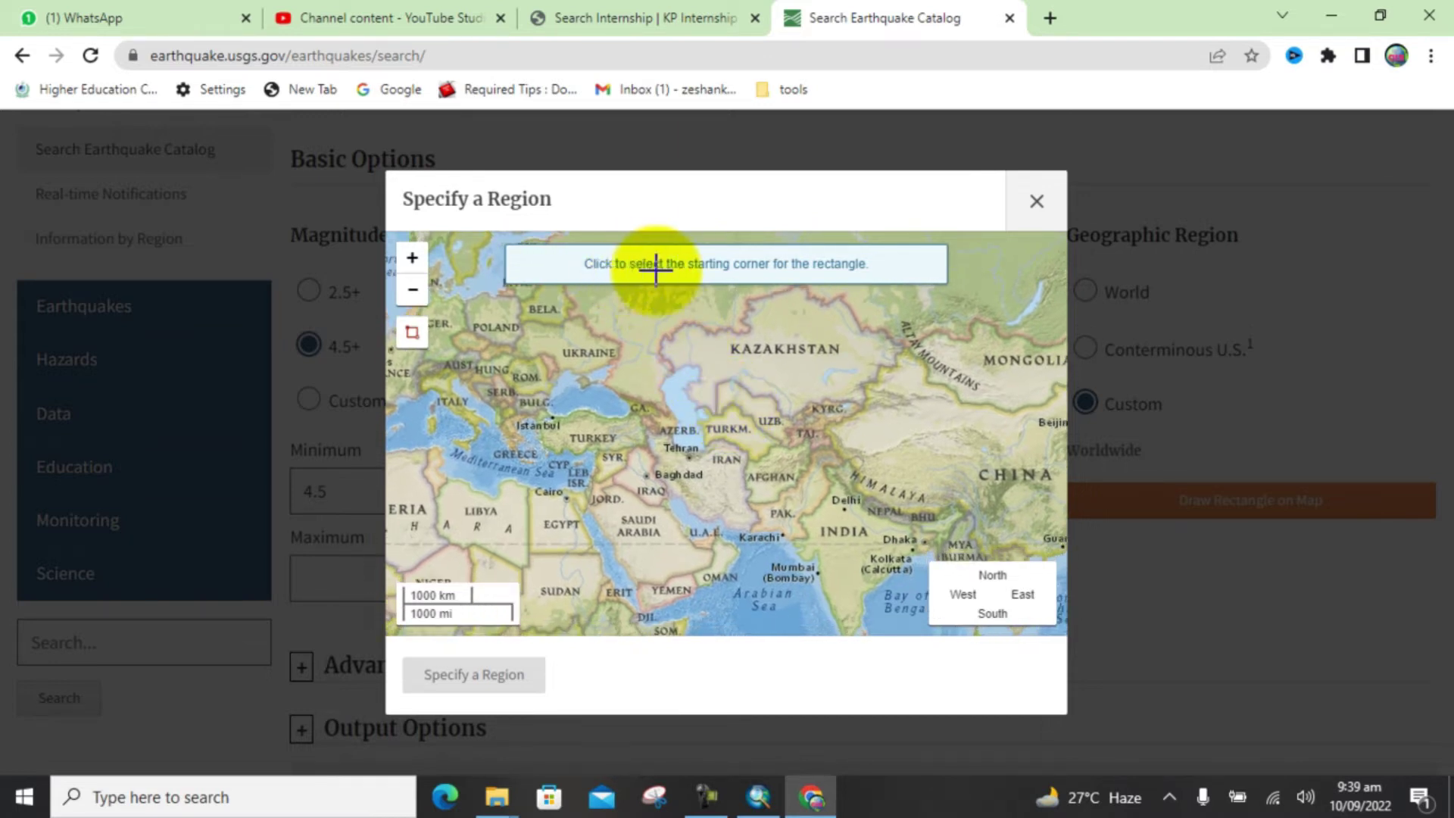
{"action": "left_click", "coordinate": [754, 265]}
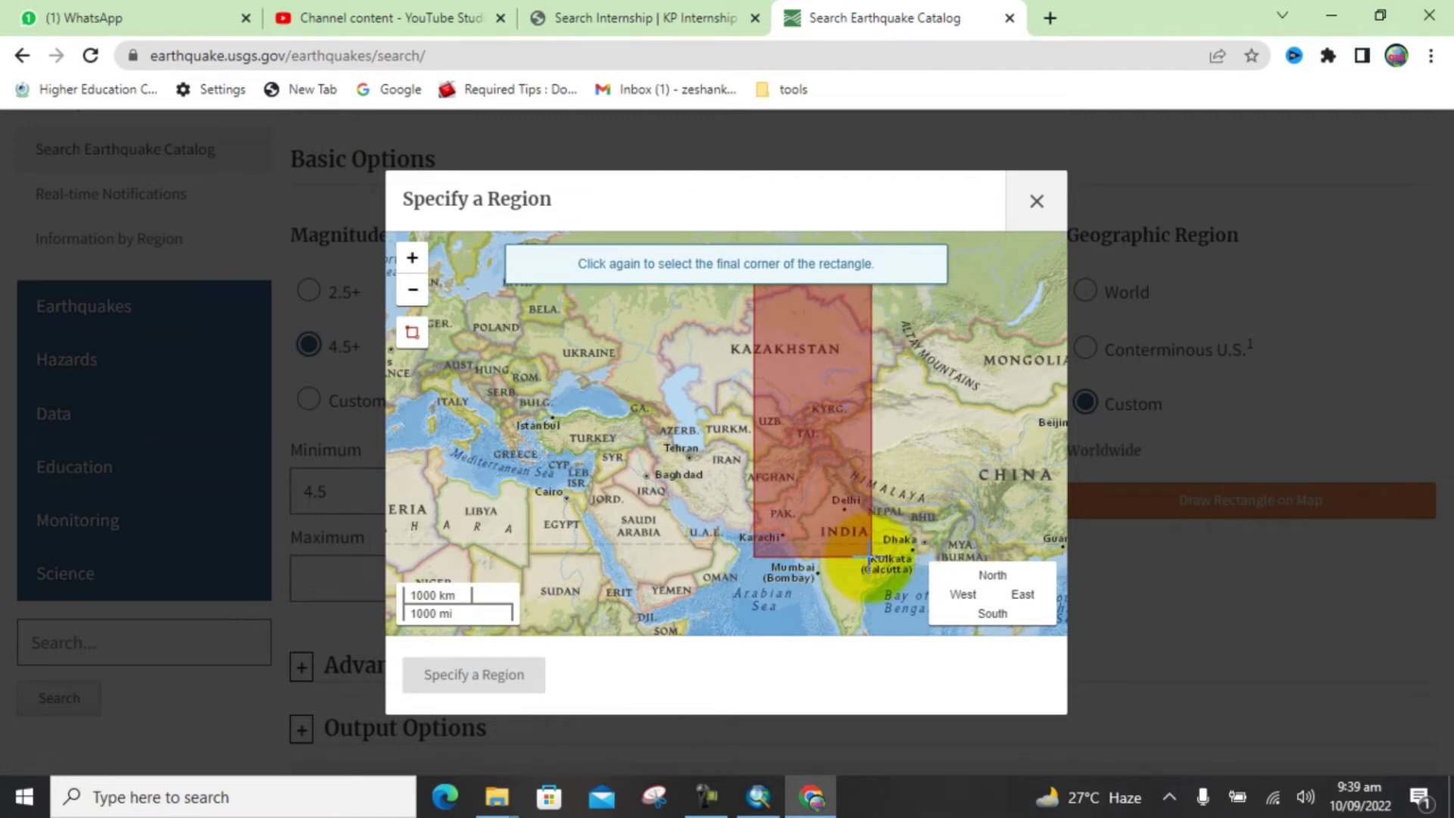
{"action": "left_click", "coordinate": [867, 558]}
{"action": "scroll", "coordinate": [719, 480], "scroll_direction": "up", "scroll_amount": 1}
{"action": "scroll", "coordinate": [719, 482], "scroll_direction": "down", "scroll_amount": 1}
{"action": "scroll", "coordinate": [718, 465], "scroll_direction": "down", "scroll_amount": 1}
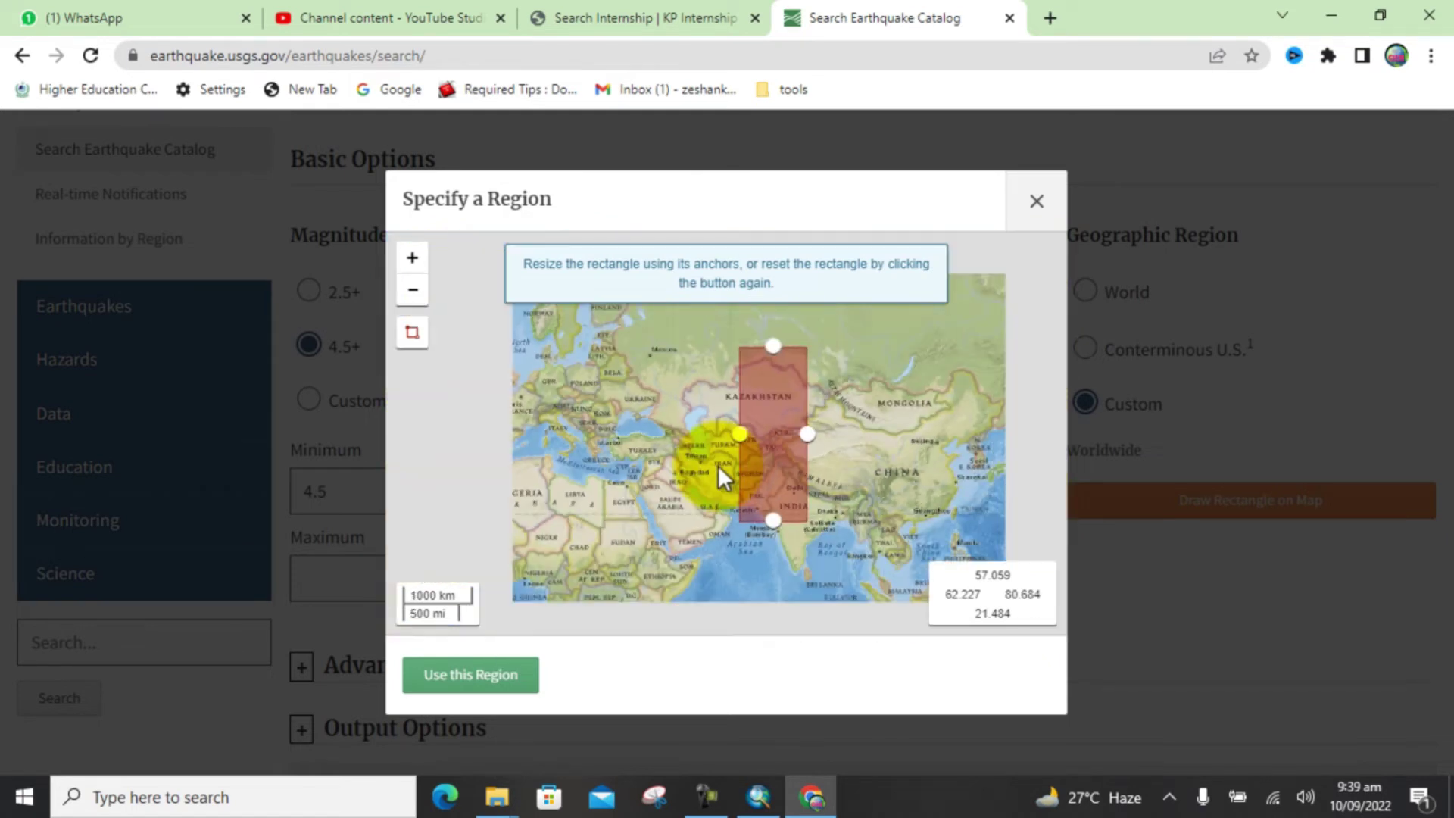
- Resize the region rectangle, bringing its north edge to about 43.325 and its west edge to about 58.271
{"action": "left_click_drag", "start_coordinate": [763, 363], "coordinate": [764, 431]}
{"action": "scroll", "coordinate": [757, 459], "scroll_direction": "down", "scroll_amount": 1}
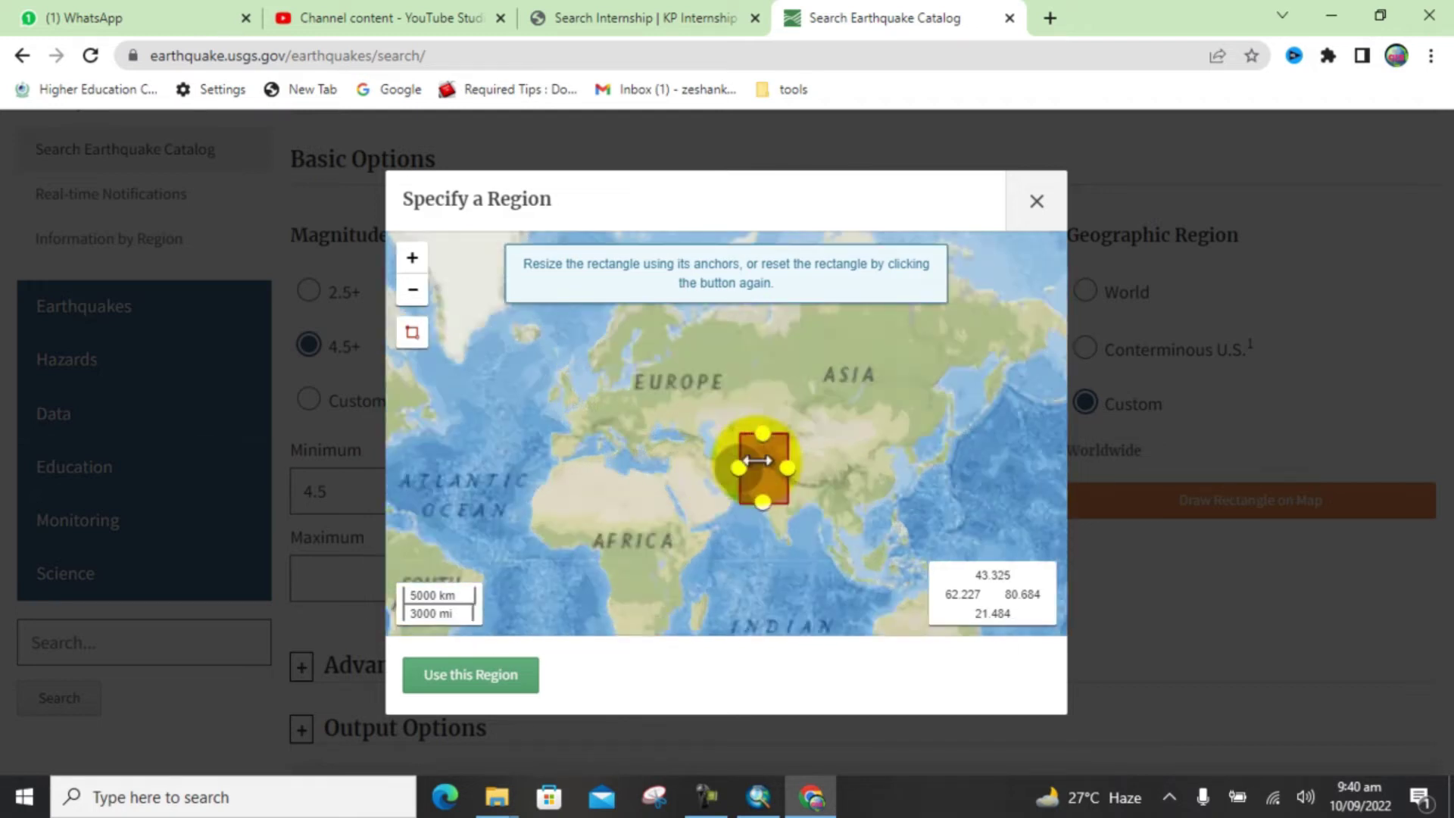
{"action": "scroll", "coordinate": [757, 460], "scroll_direction": "up", "scroll_amount": 3}
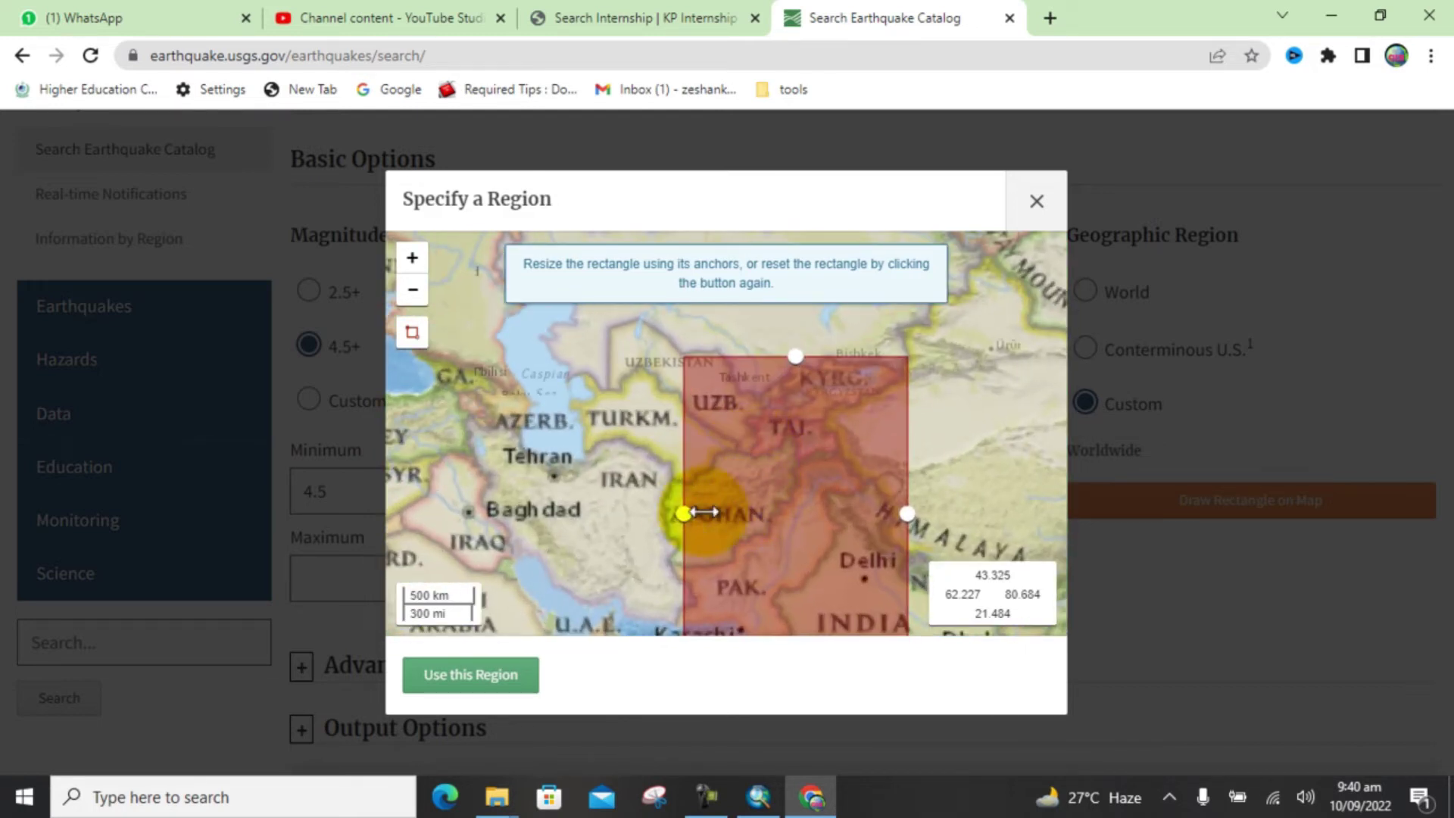
{"action": "left_click_drag", "start_coordinate": [684, 520], "coordinate": [636, 514]}
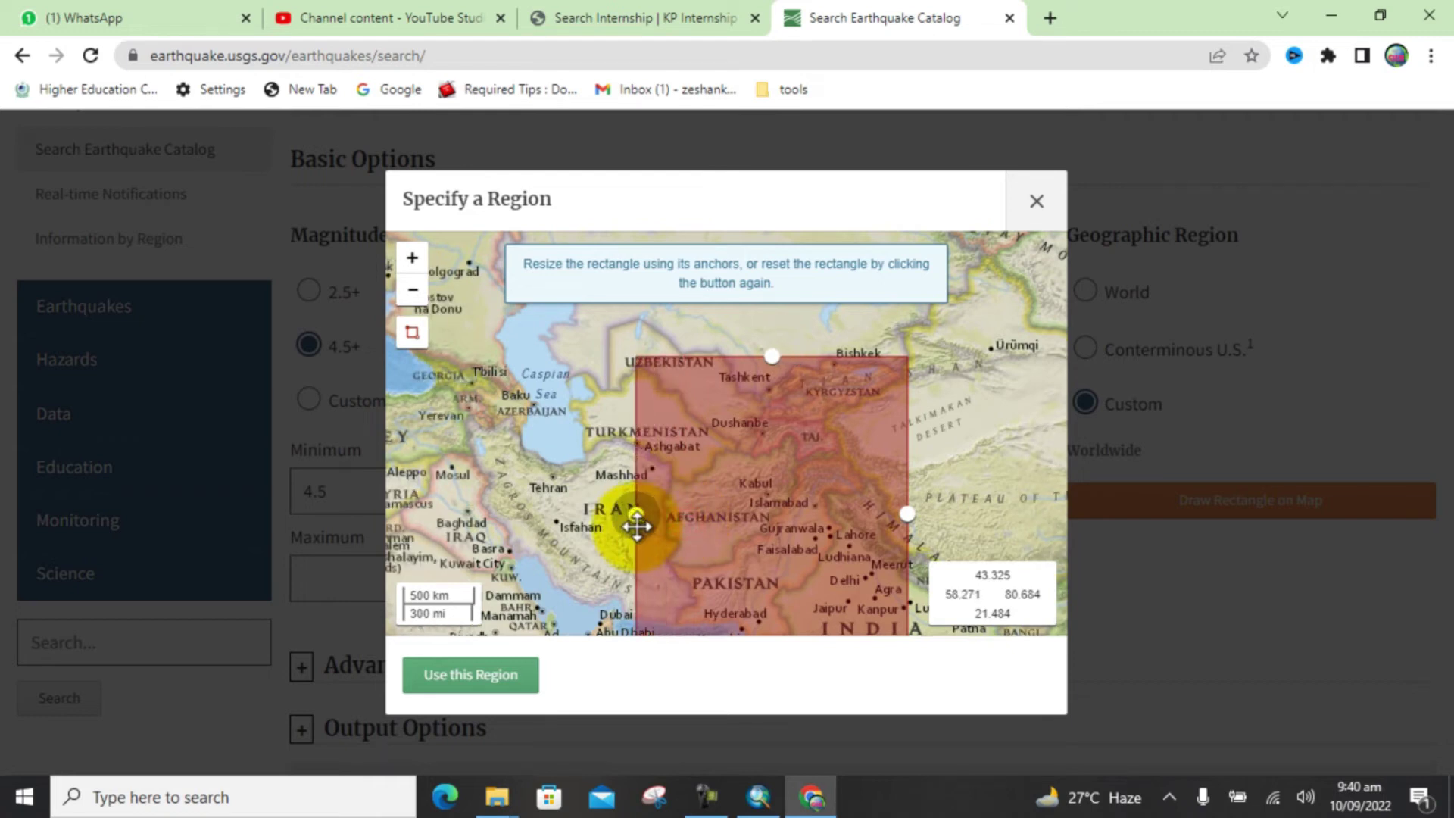
- Lower the rectangle's north edge to about 39.572 and apply the region to the search
{"action": "left_click_drag", "start_coordinate": [766, 357], "coordinate": [769, 418]}
{"action": "scroll", "coordinate": [768, 358], "scroll_direction": "up", "scroll_amount": 1}
{"action": "scroll", "coordinate": [768, 357], "scroll_direction": "down", "scroll_amount": 1}
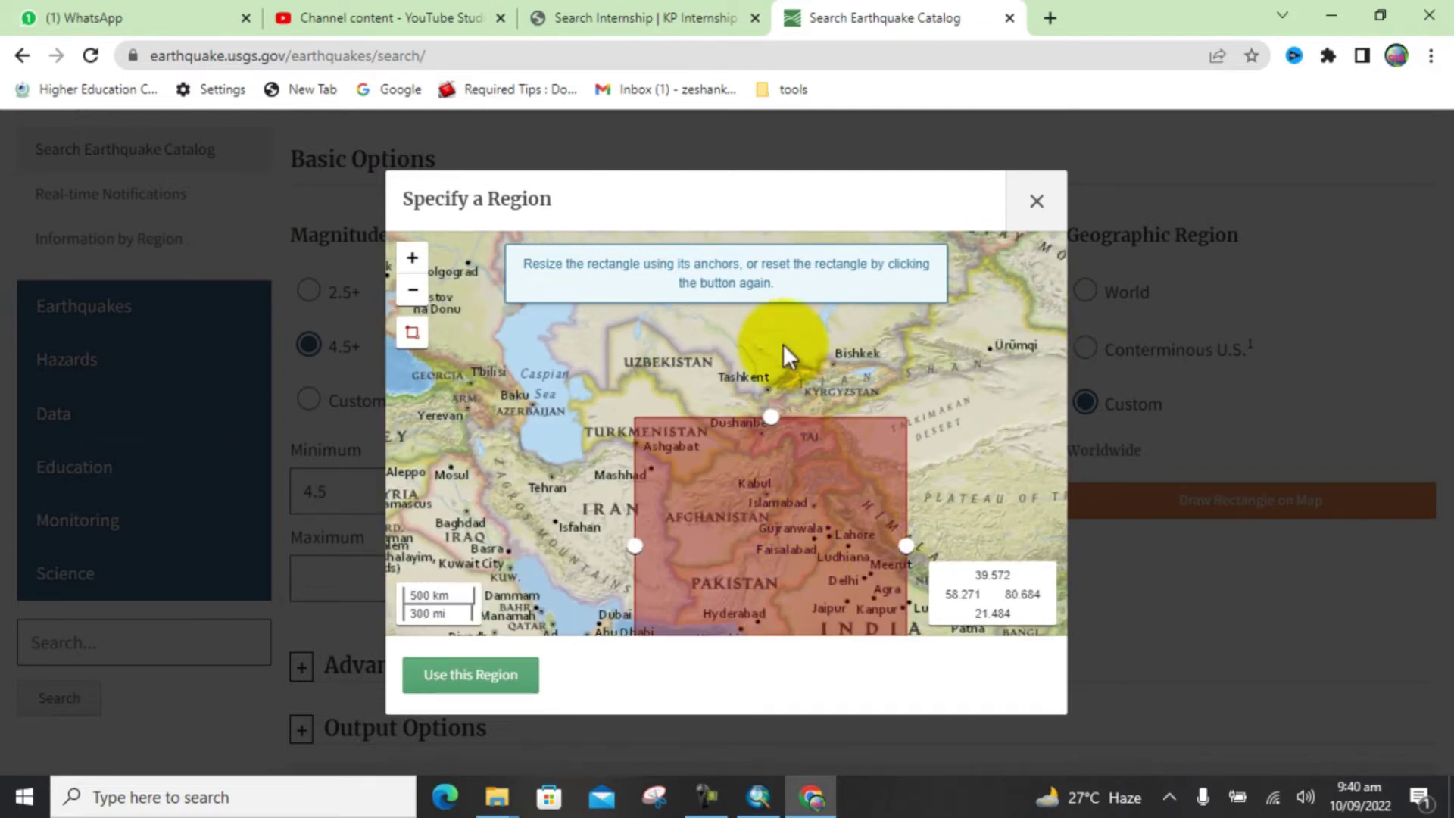
{"action": "scroll", "coordinate": [783, 346], "scroll_direction": "down", "scroll_amount": 1}
{"action": "scroll", "coordinate": [786, 543], "scroll_direction": "up", "scroll_amount": 1}
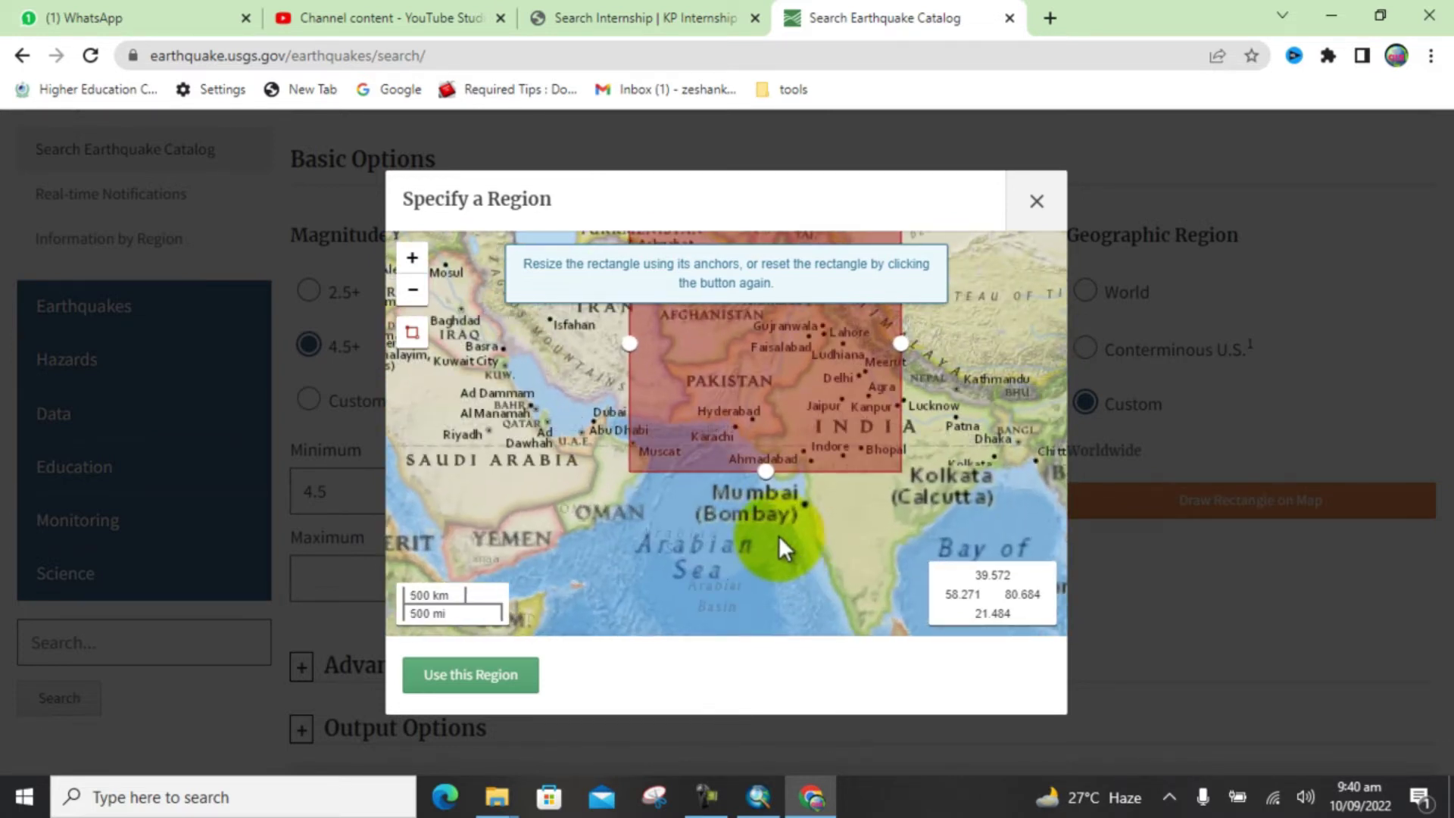
{"action": "scroll", "coordinate": [775, 538], "scroll_direction": "down", "scroll_amount": 1}
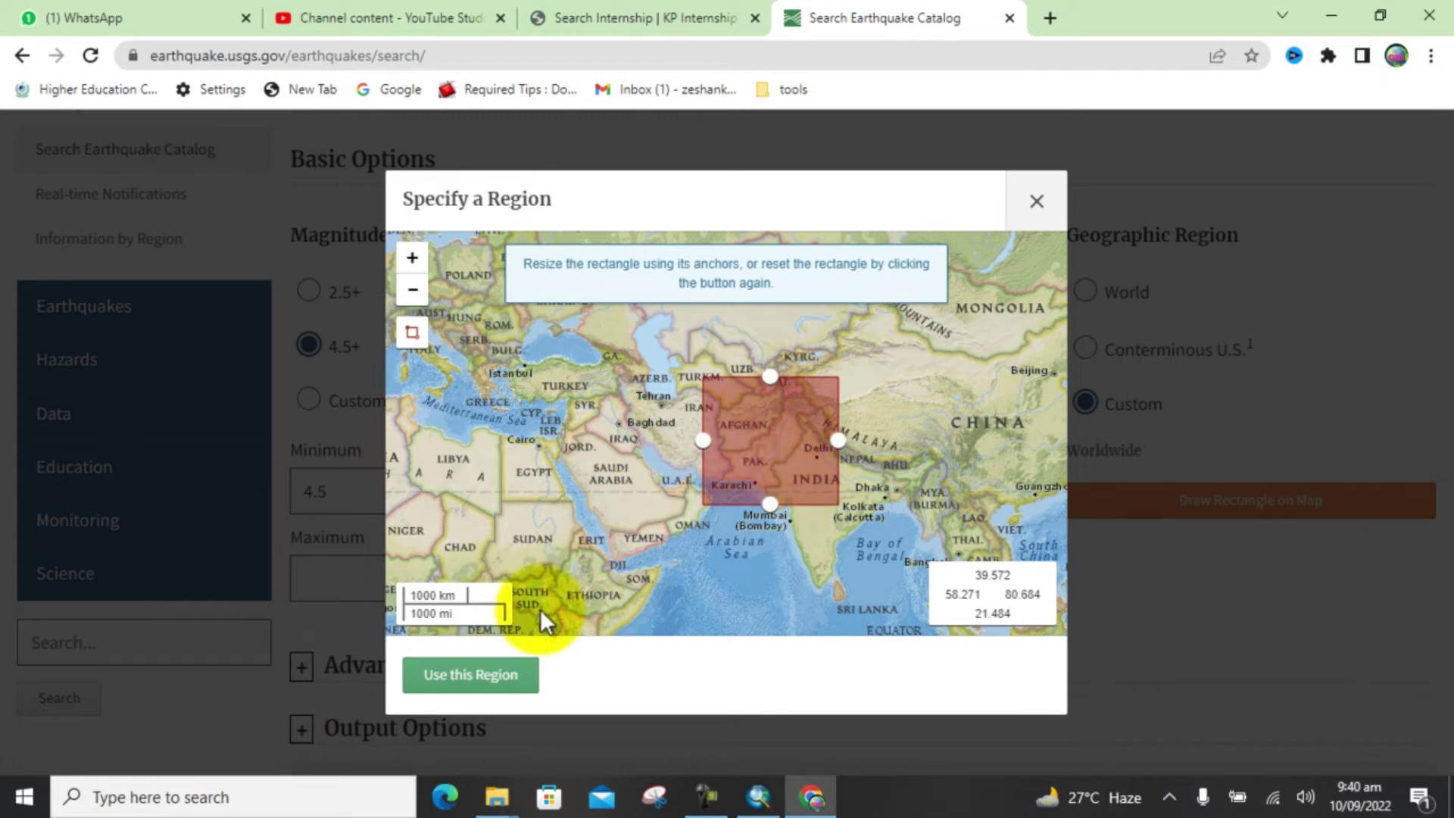
{"action": "left_click", "coordinate": [469, 677]}
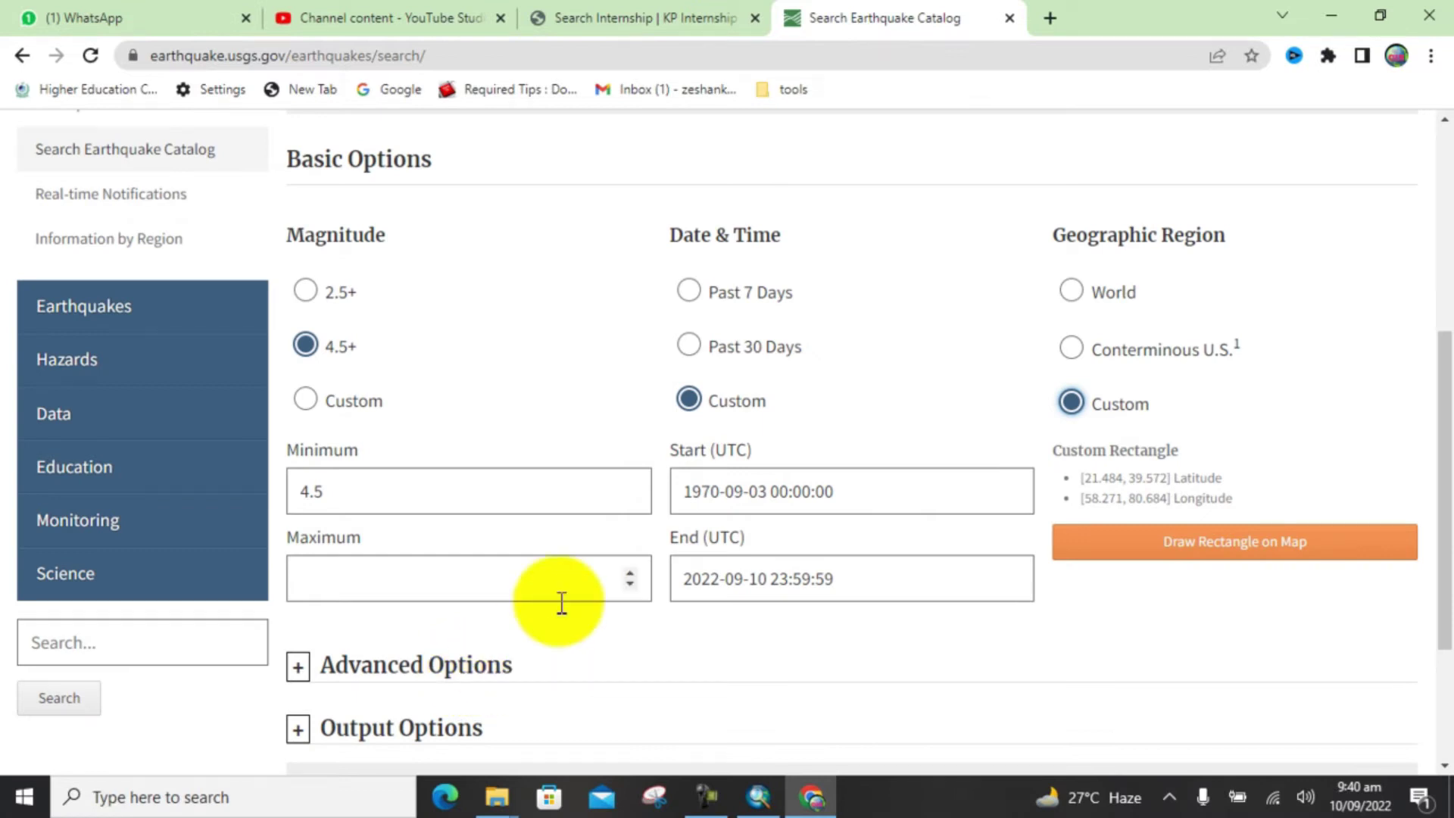
- Expand the advanced options and review the geographic region, circle, depth and review status settings
{"action": "scroll", "coordinate": [568, 564], "scroll_direction": "down", "scroll_amount": 2}
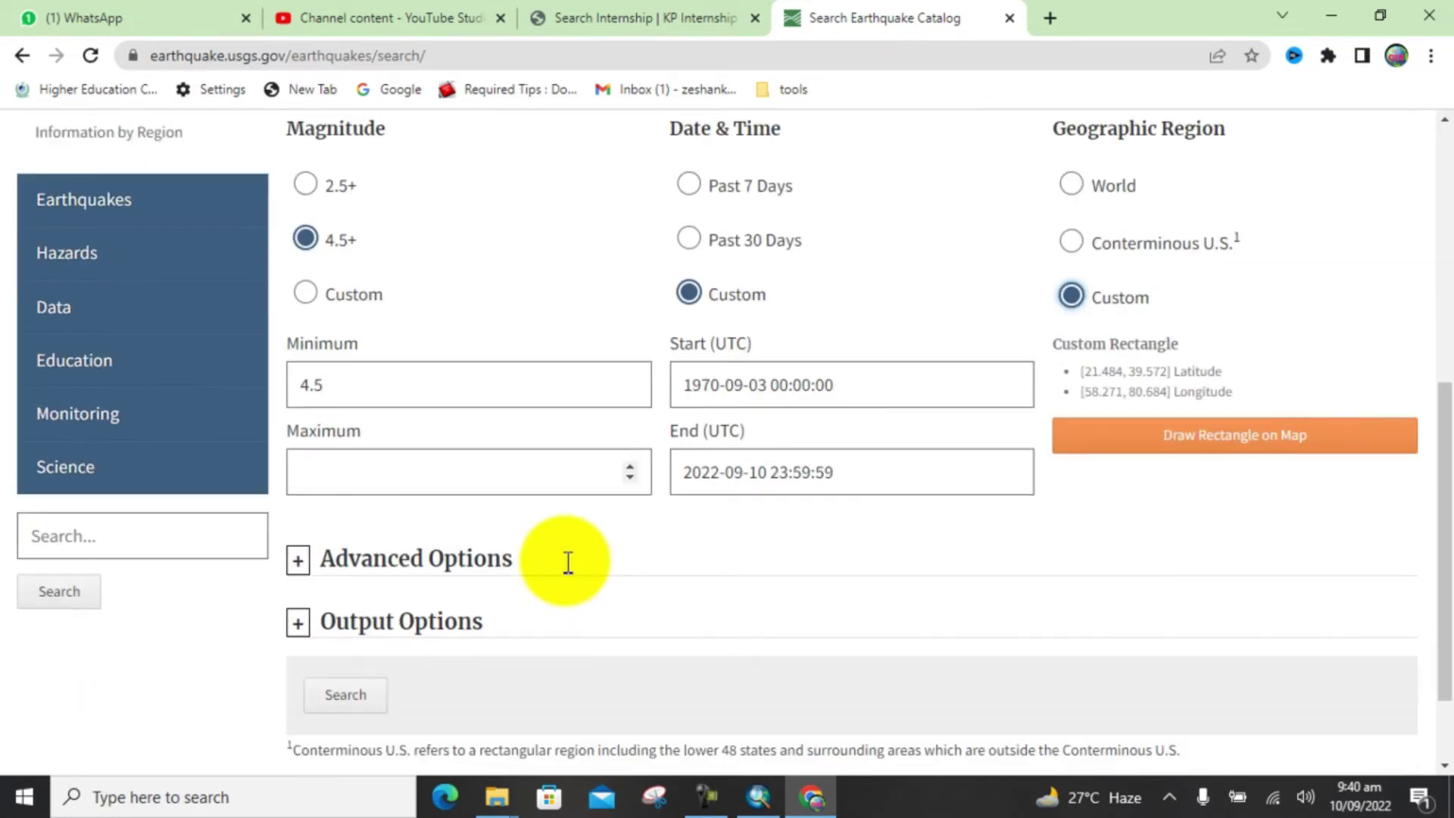
{"action": "scroll", "coordinate": [567, 563], "scroll_direction": "down", "scroll_amount": 2}
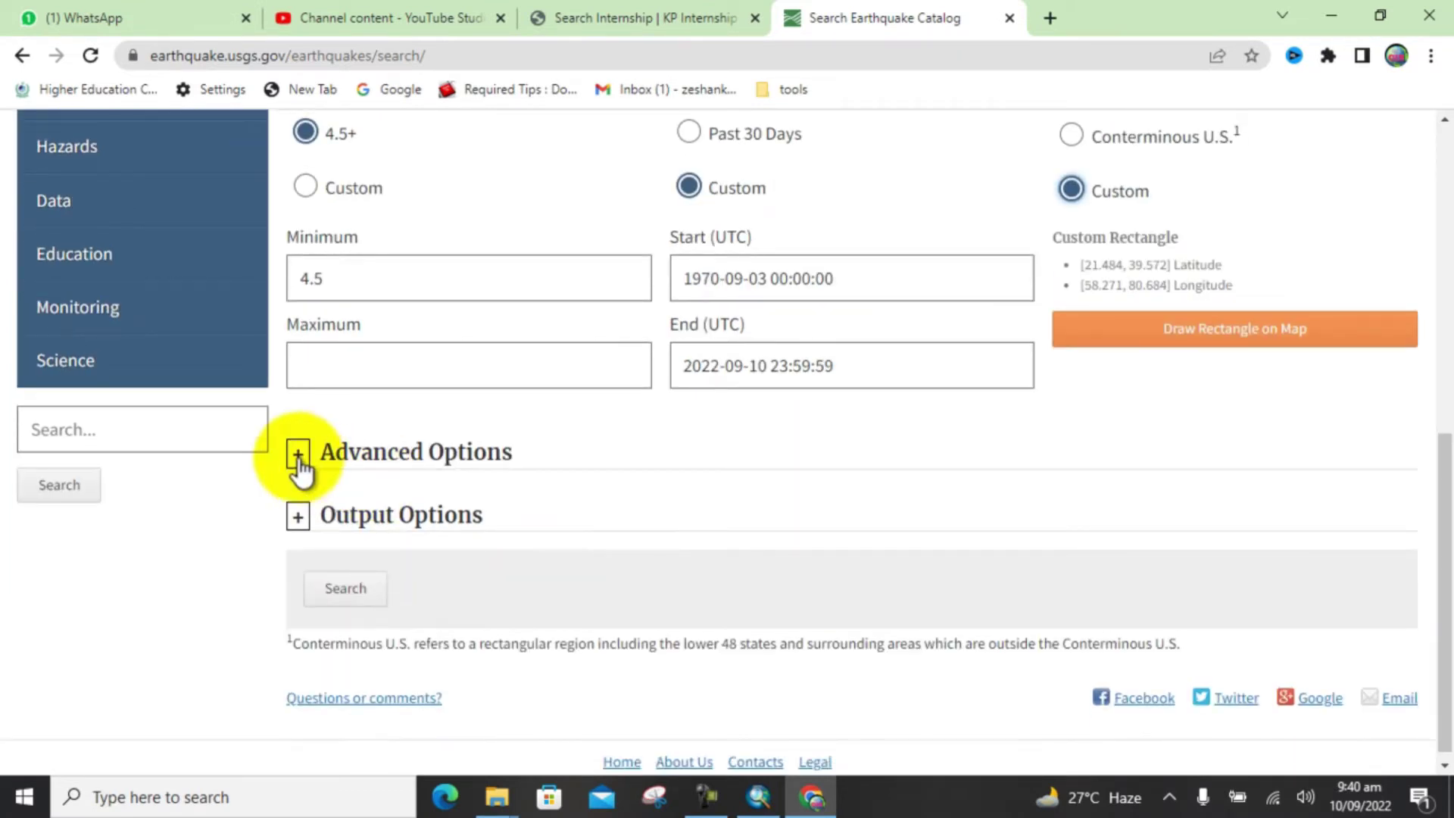
{"action": "left_click", "coordinate": [298, 457]}
{"action": "scroll", "coordinate": [334, 363], "scroll_direction": "down", "scroll_amount": 4}
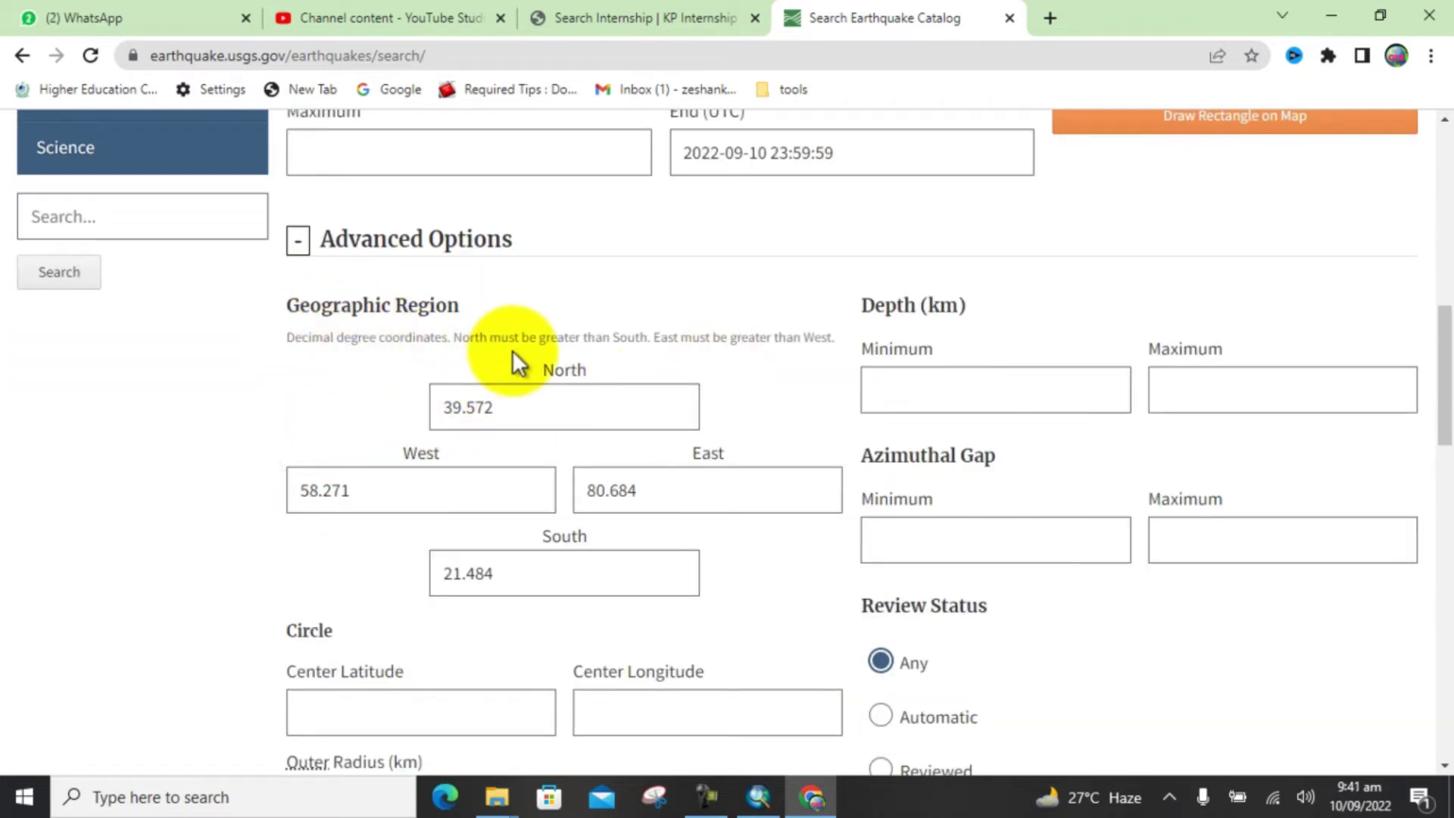
{"action": "scroll", "coordinate": [517, 331], "scroll_direction": "down", "scroll_amount": 4}
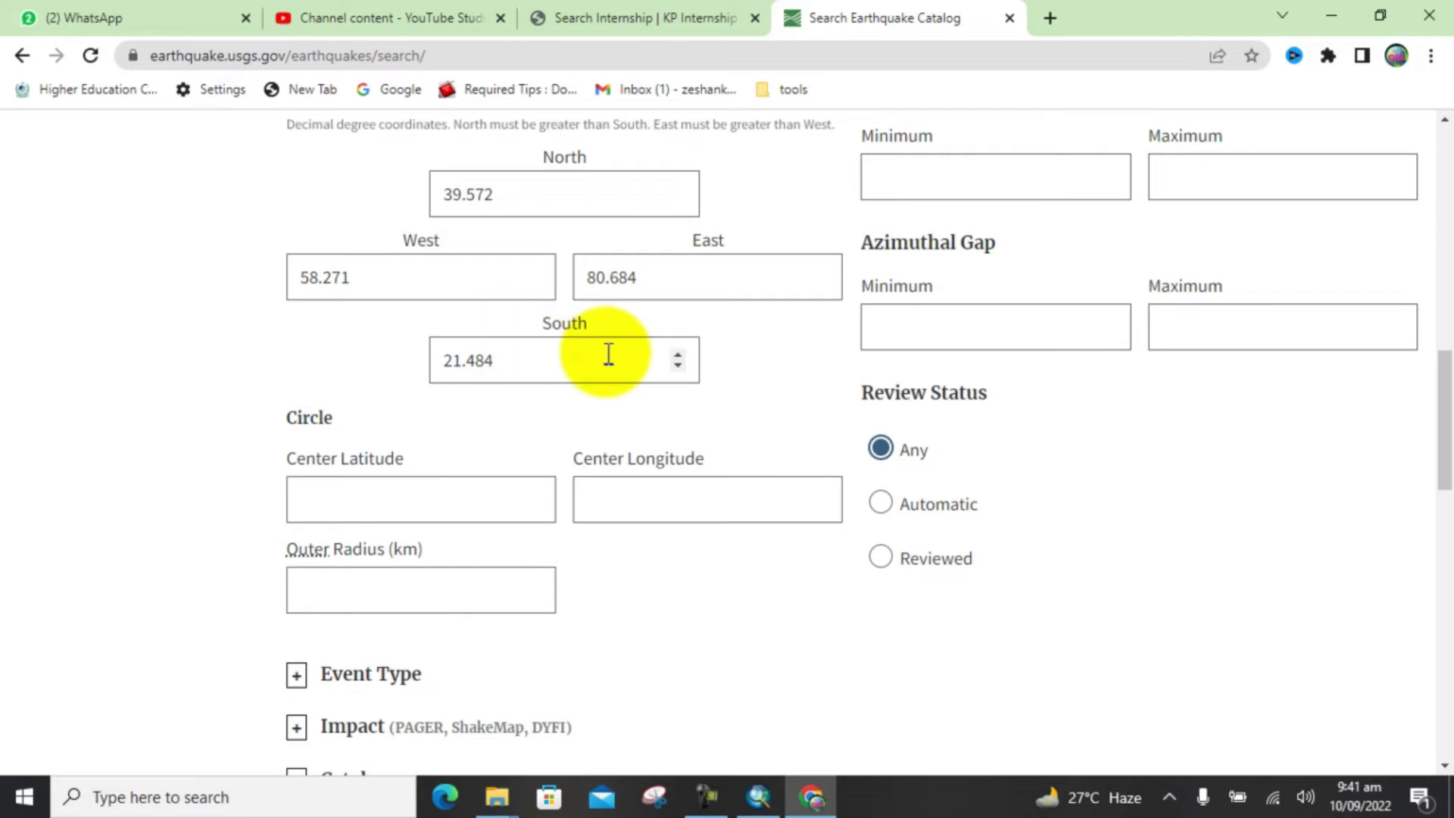
{"action": "scroll", "coordinate": [598, 340], "scroll_direction": "down", "scroll_amount": 5}
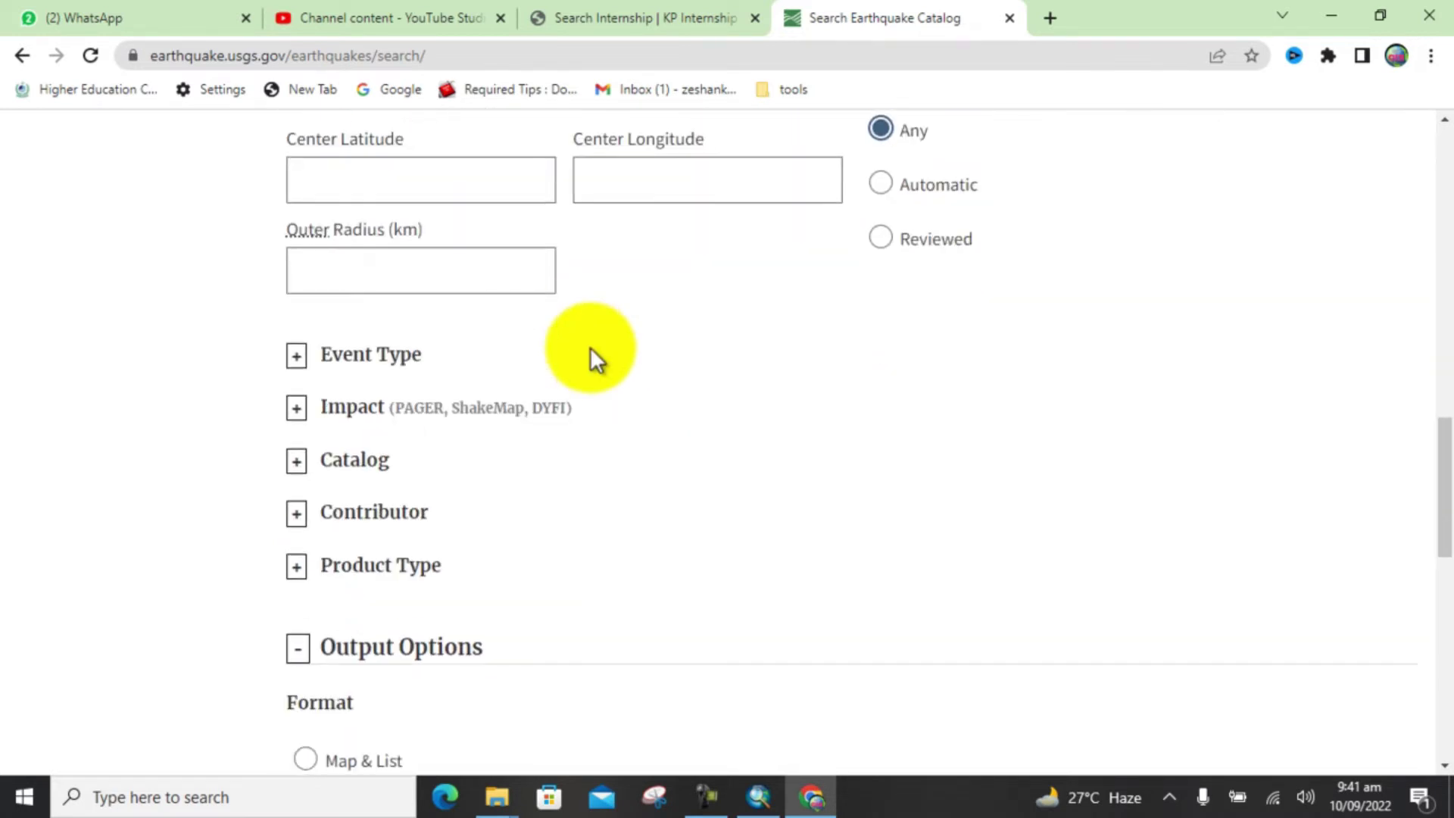
- Examine the available event types, collapse that list again and go to the output options
{"action": "left_click", "coordinate": [295, 360]}
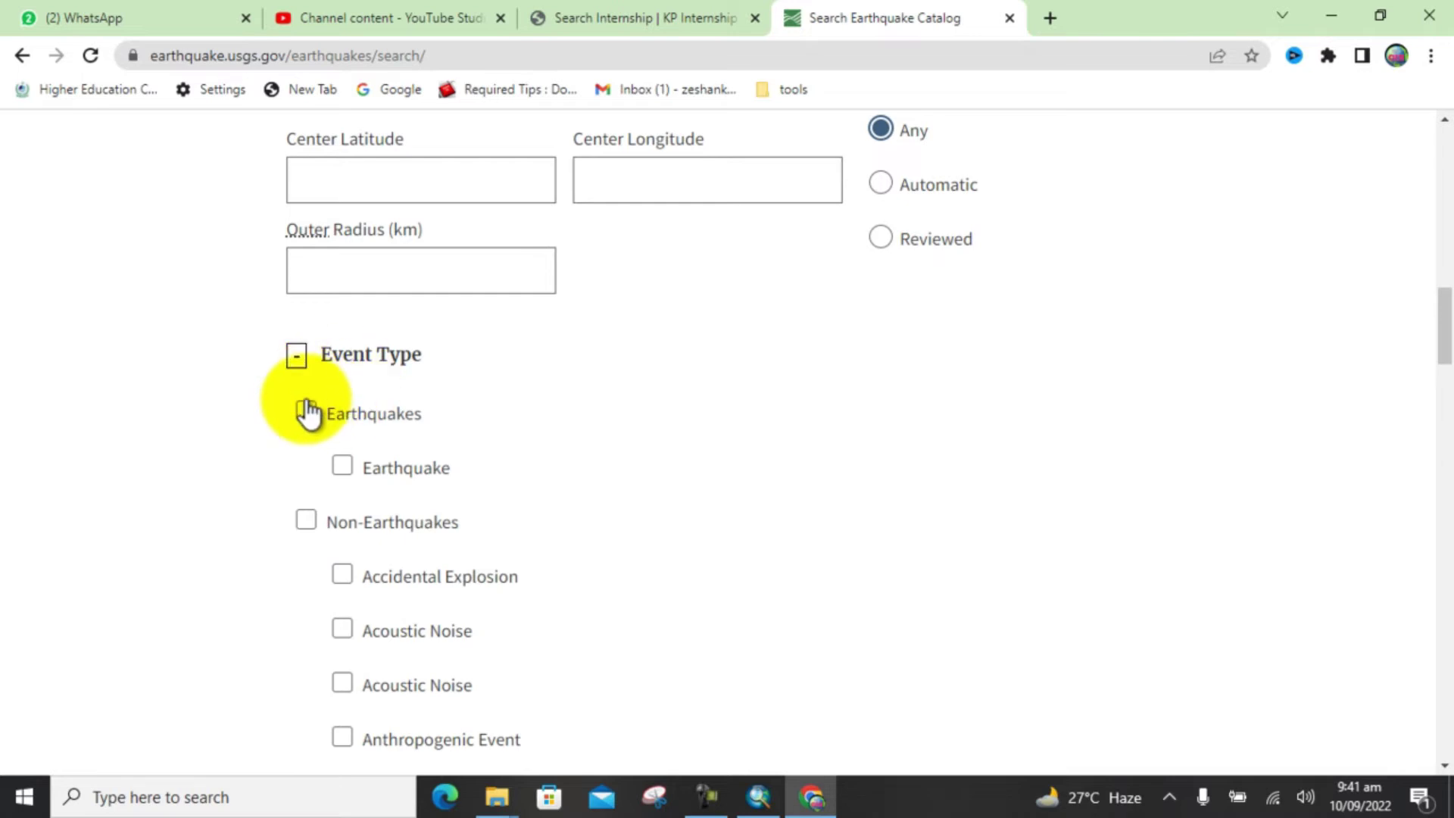
{"action": "scroll", "coordinate": [350, 409], "scroll_direction": "down", "scroll_amount": 1}
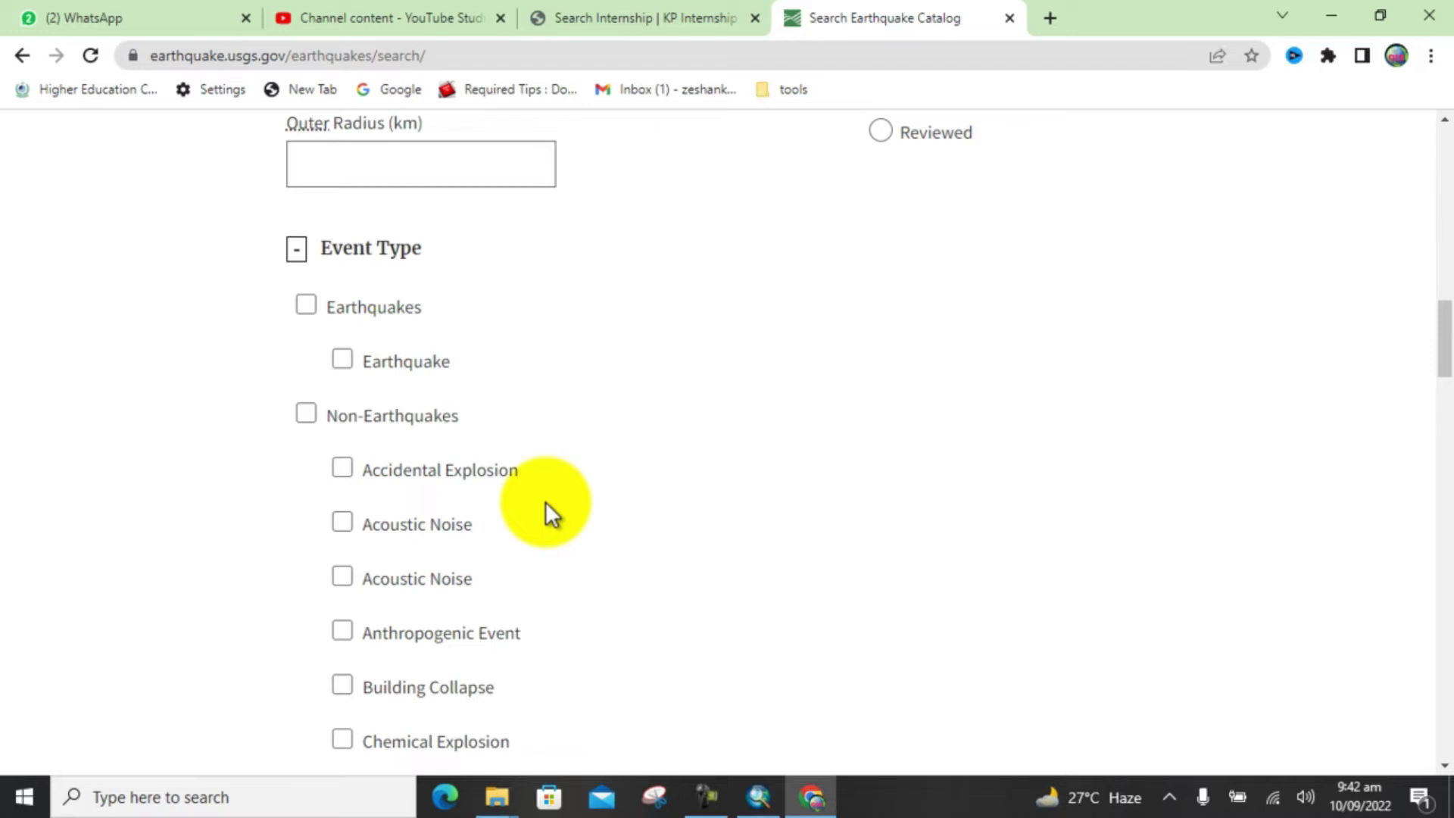
{"action": "scroll", "coordinate": [536, 466], "scroll_direction": "down", "scroll_amount": 1}
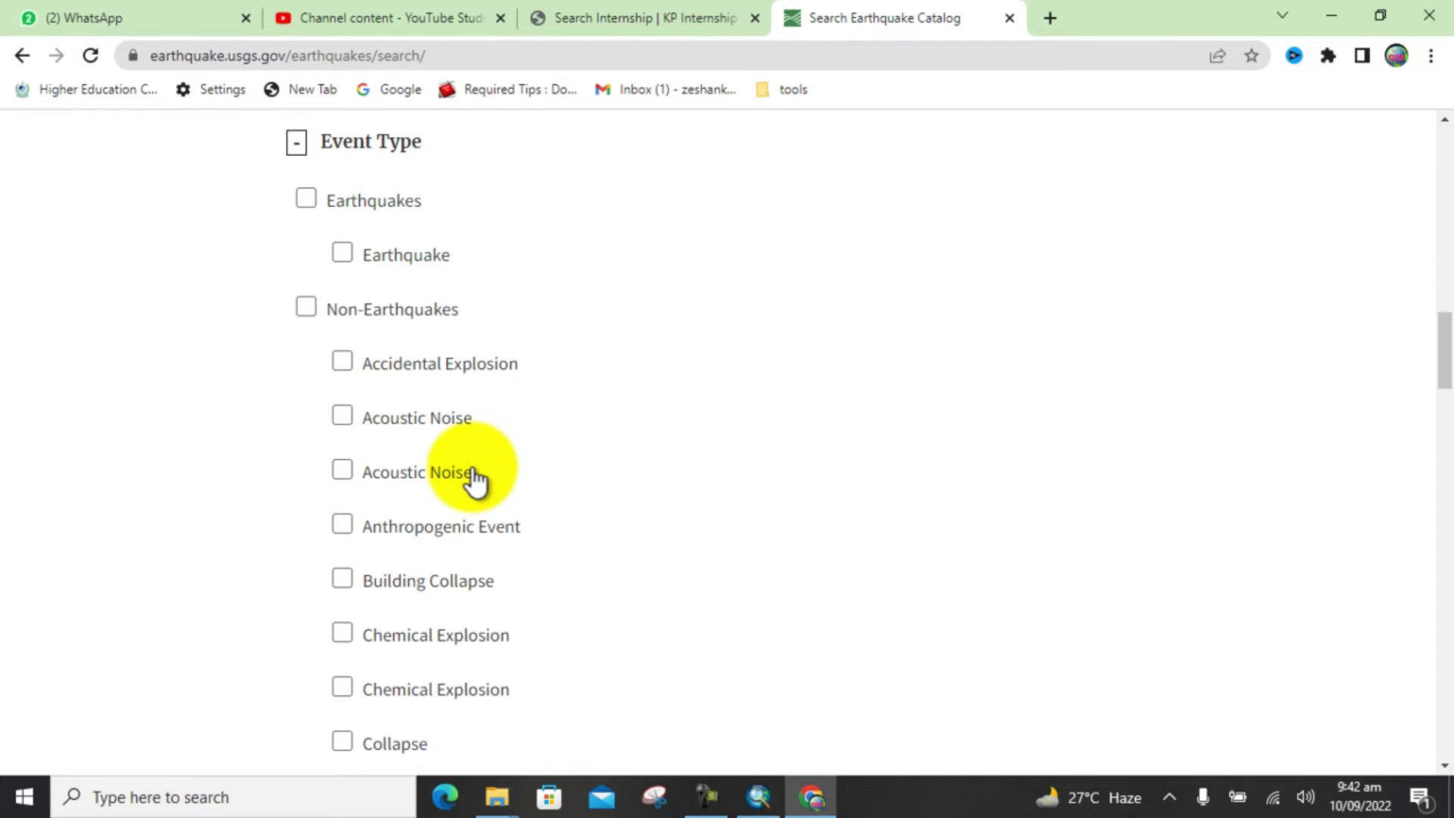
{"action": "scroll", "coordinate": [475, 477], "scroll_direction": "up", "scroll_amount": 2}
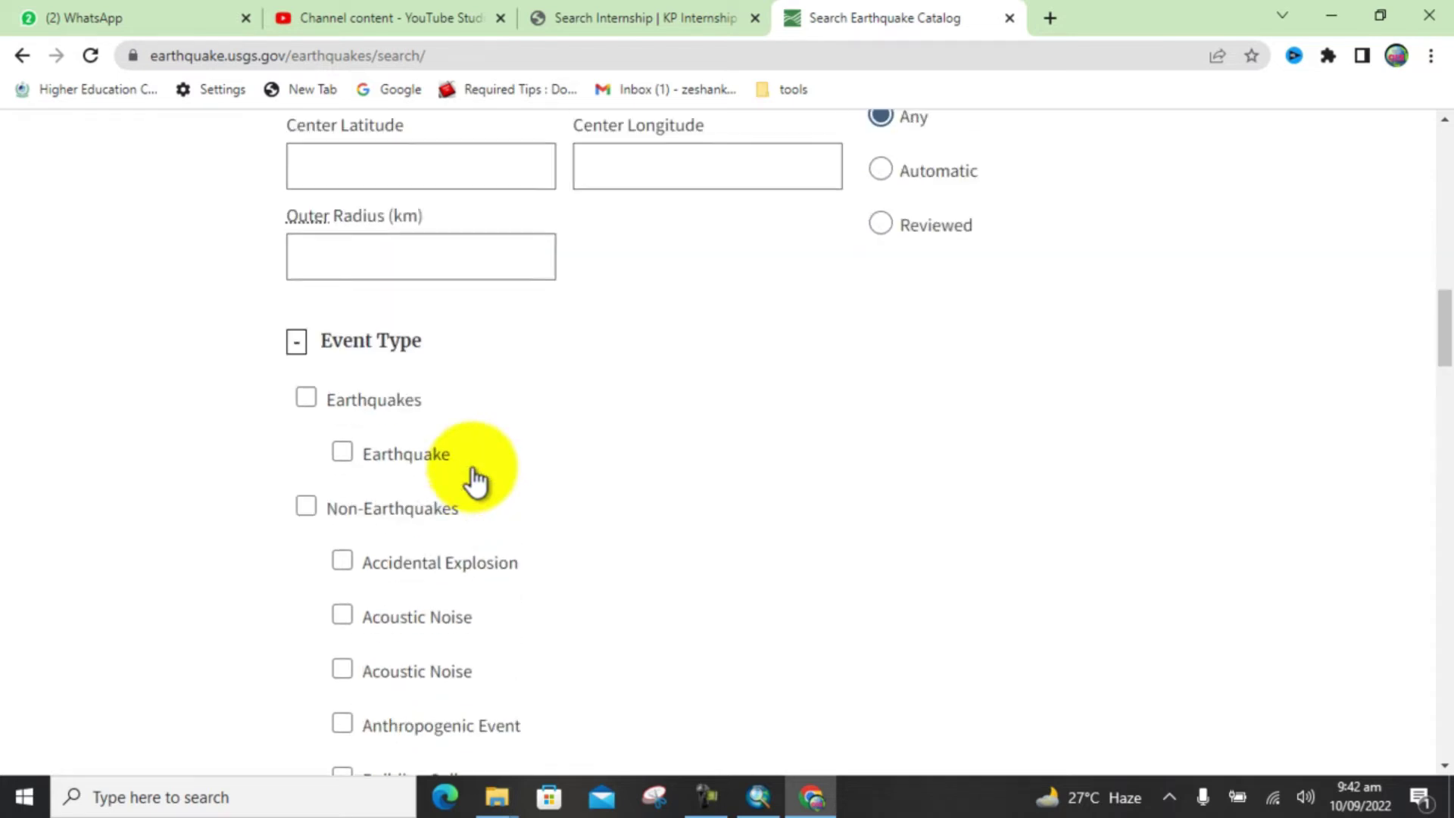
{"action": "left_click", "coordinate": [296, 355]}
{"action": "scroll", "coordinate": [413, 476], "scroll_direction": "down", "scroll_amount": 2}
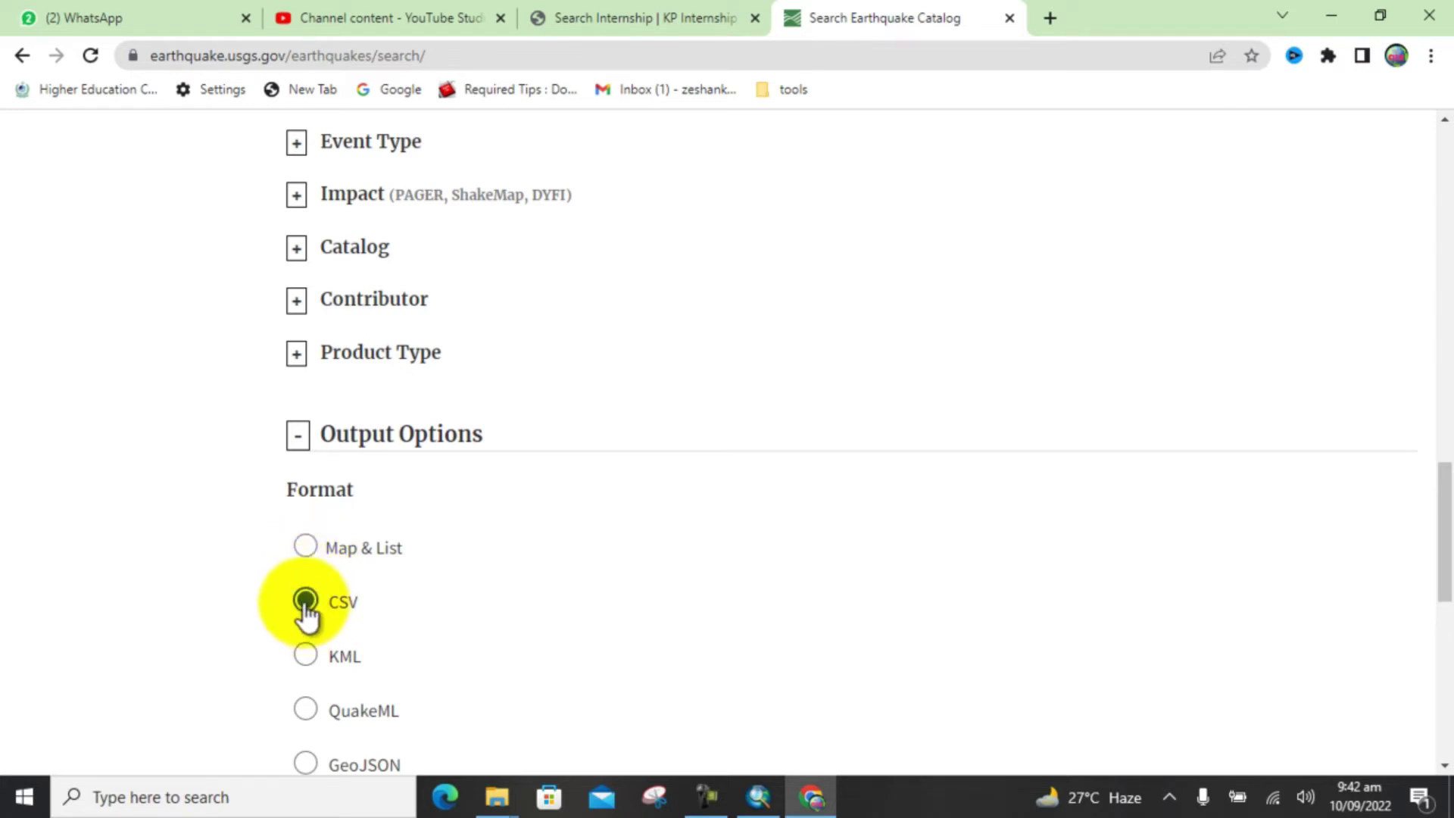
- Set the search output format to CSV
{"action": "left_click", "coordinate": [303, 548]}
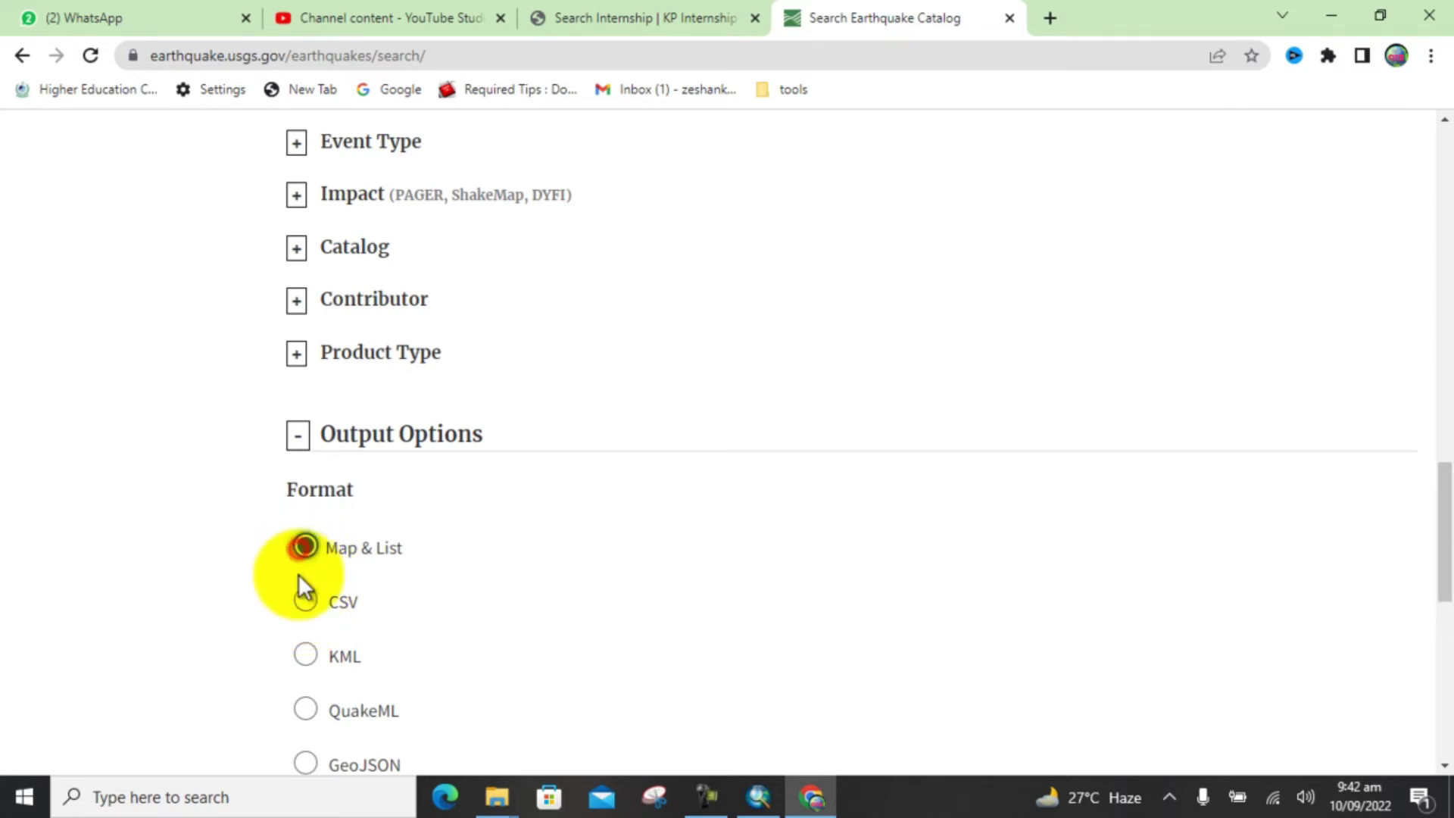
{"action": "left_click", "coordinate": [306, 602]}
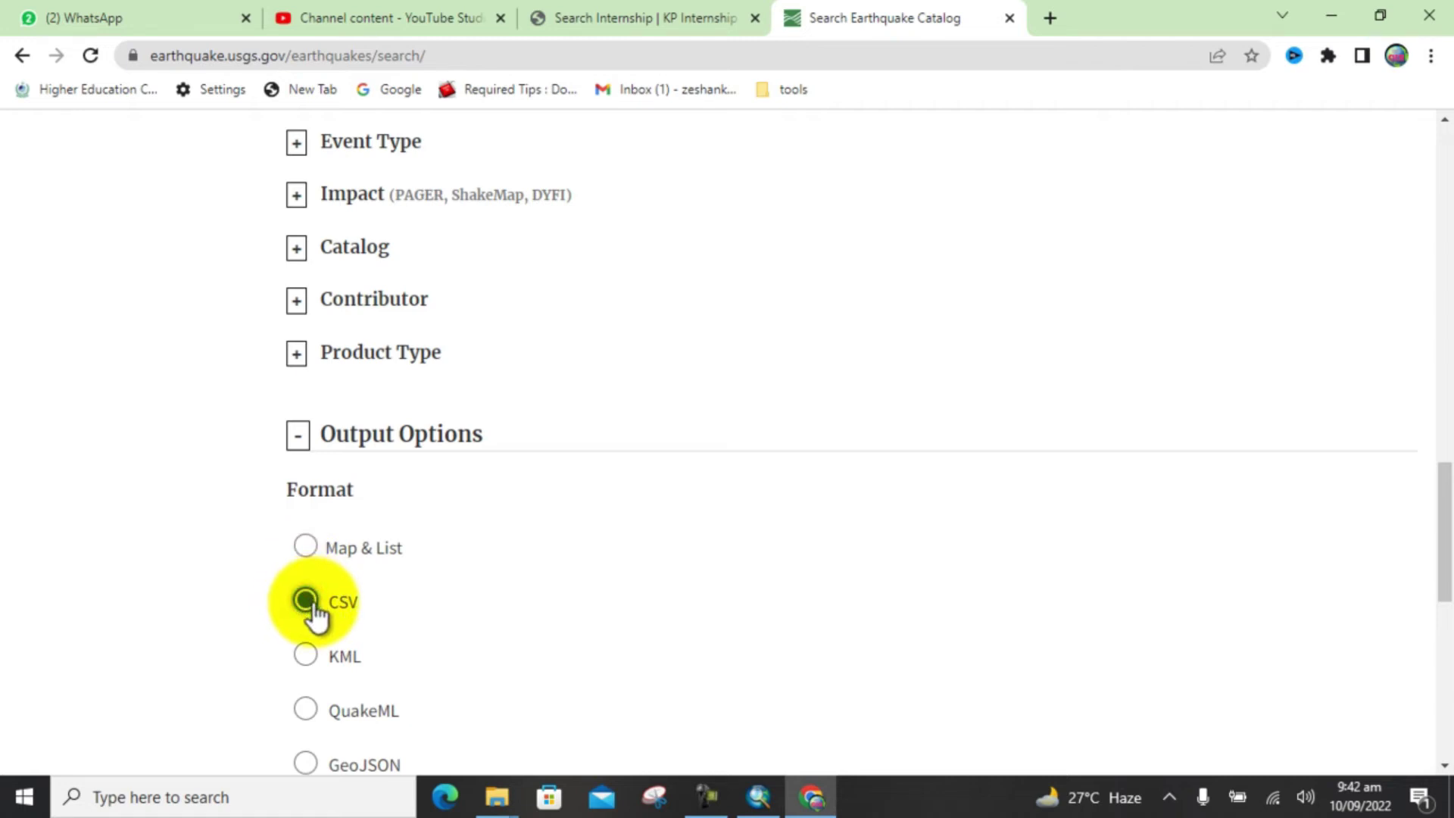
{"action": "scroll", "coordinate": [340, 605], "scroll_direction": "down", "scroll_amount": 1}
{"action": "scroll", "coordinate": [337, 597], "scroll_direction": "down", "scroll_amount": 1}
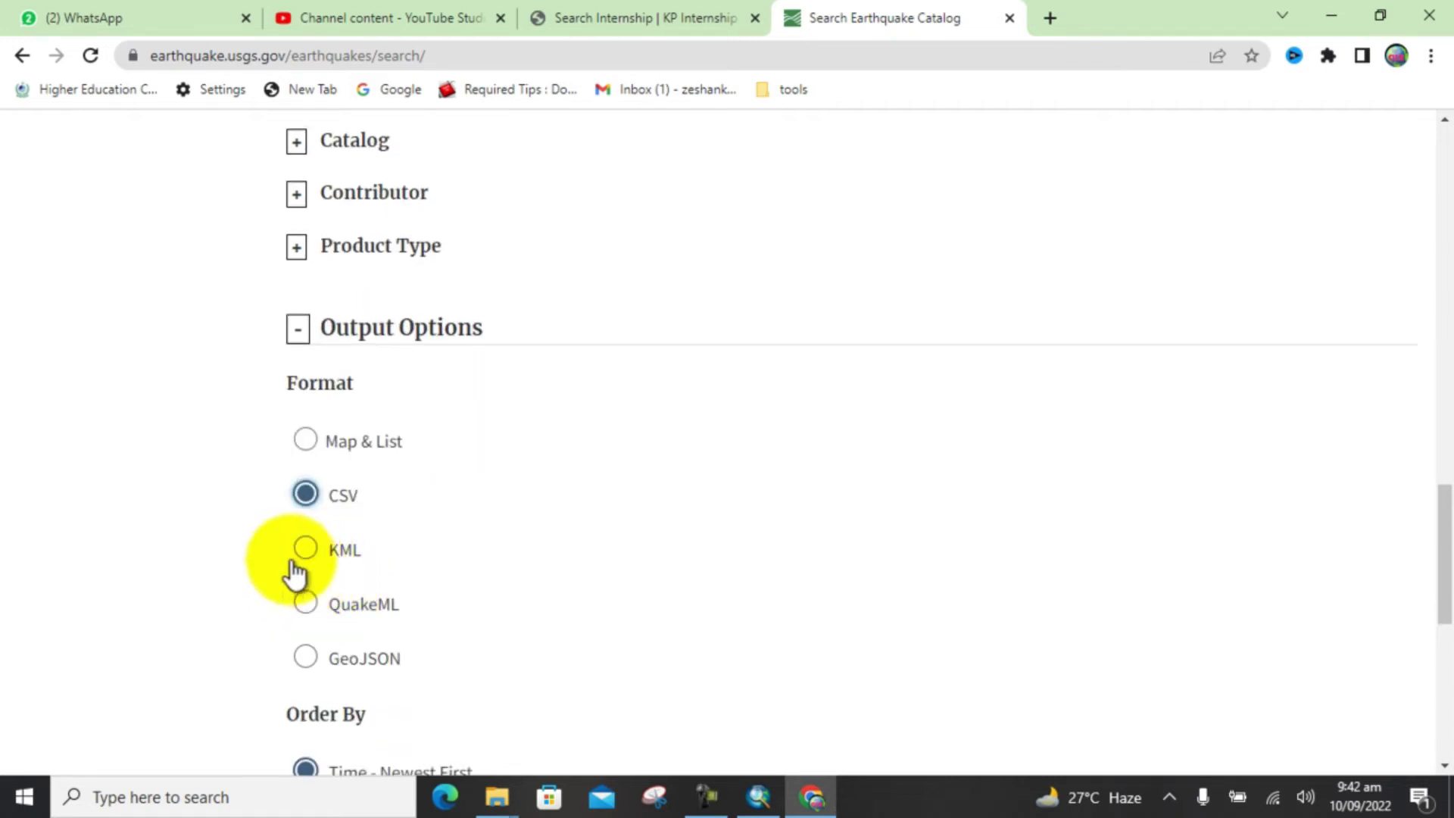
{"action": "scroll", "coordinate": [326, 567], "scroll_direction": "down", "scroll_amount": 4}
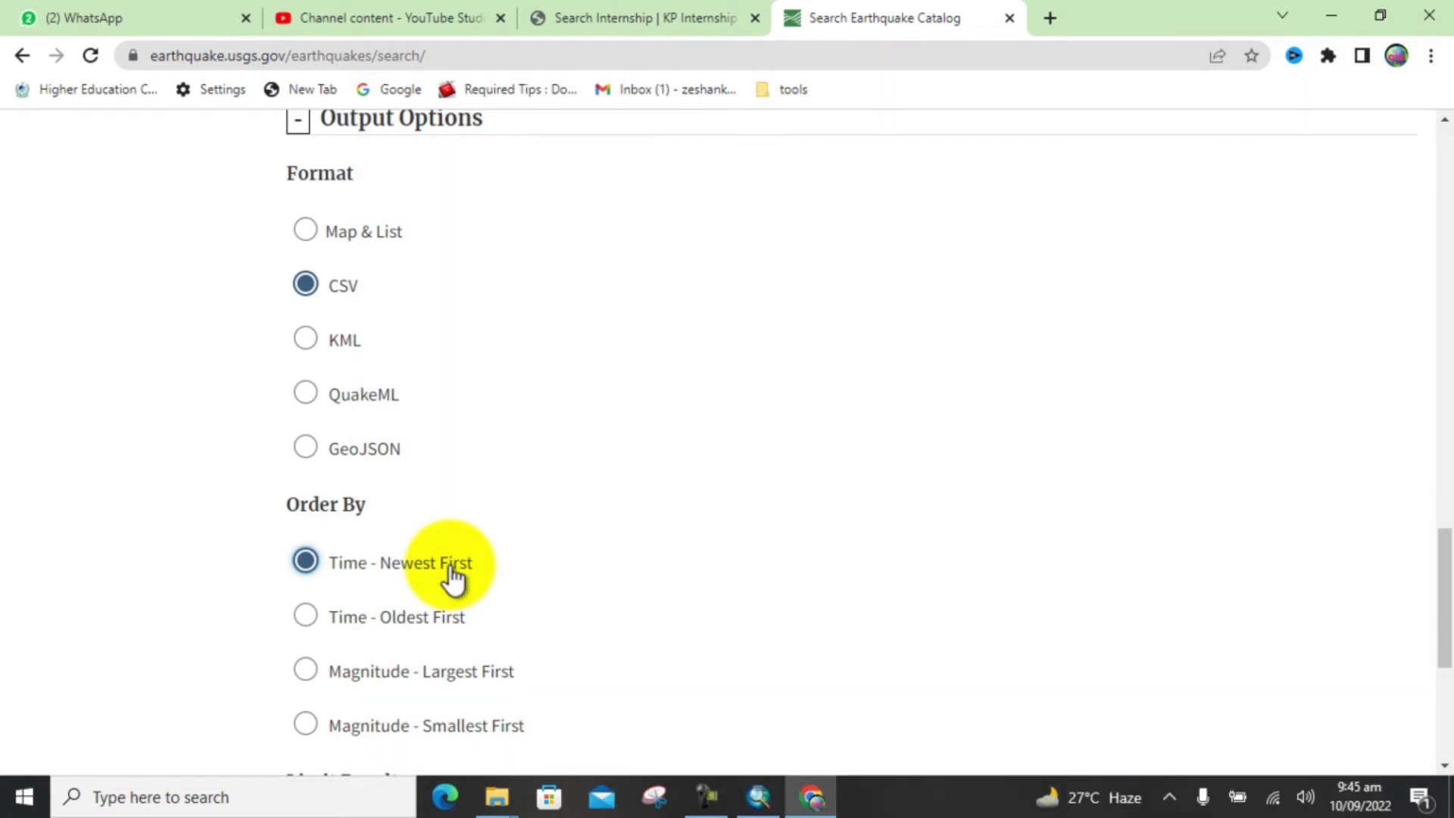
- Order the results by Time - Oldest First and run the search to download the earthquake data
{"action": "left_click", "coordinate": [306, 617]}
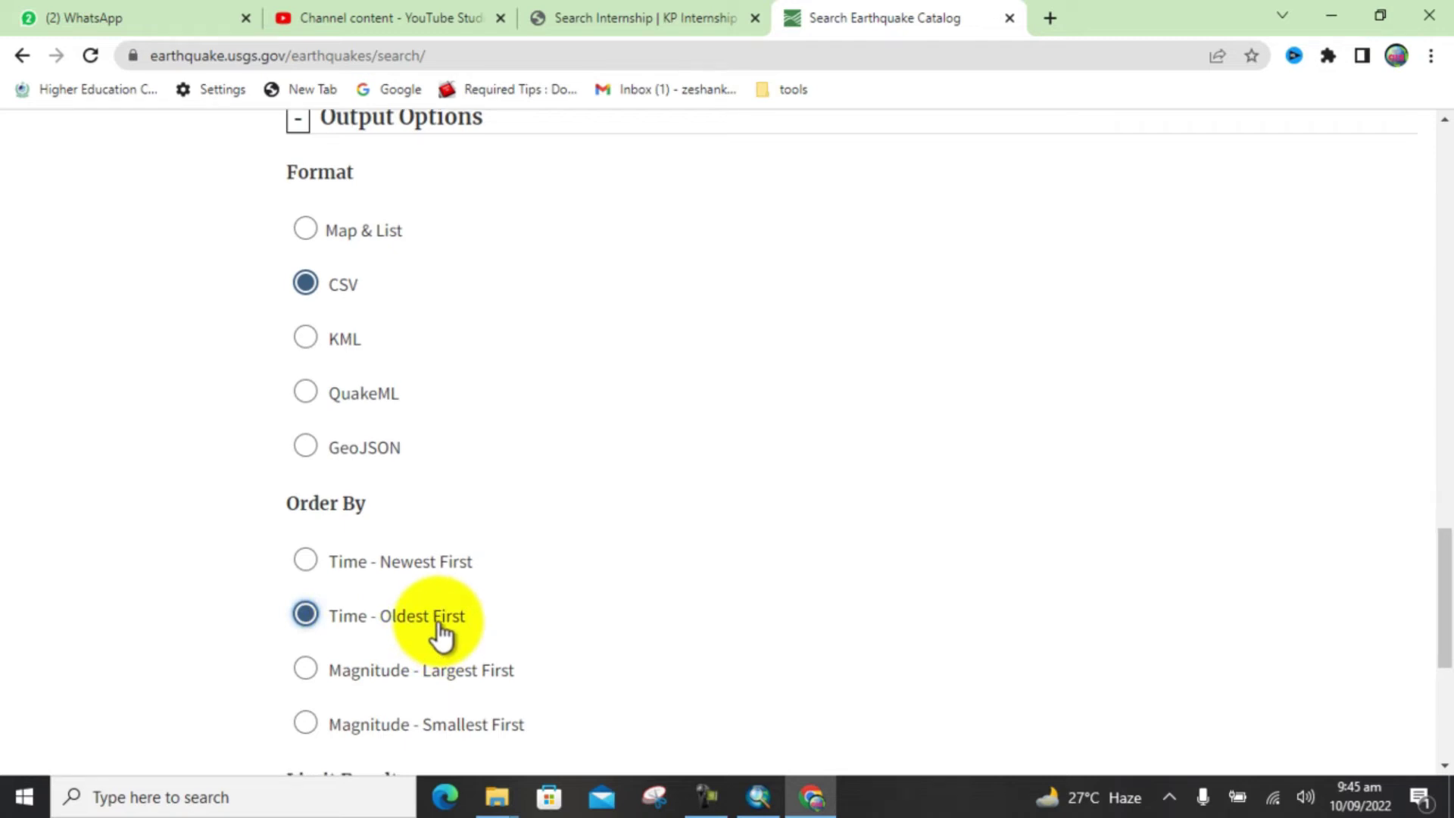
{"action": "scroll", "coordinate": [439, 632], "scroll_direction": "down", "scroll_amount": 4}
{"action": "scroll", "coordinate": [436, 625], "scroll_direction": "down", "scroll_amount": 2}
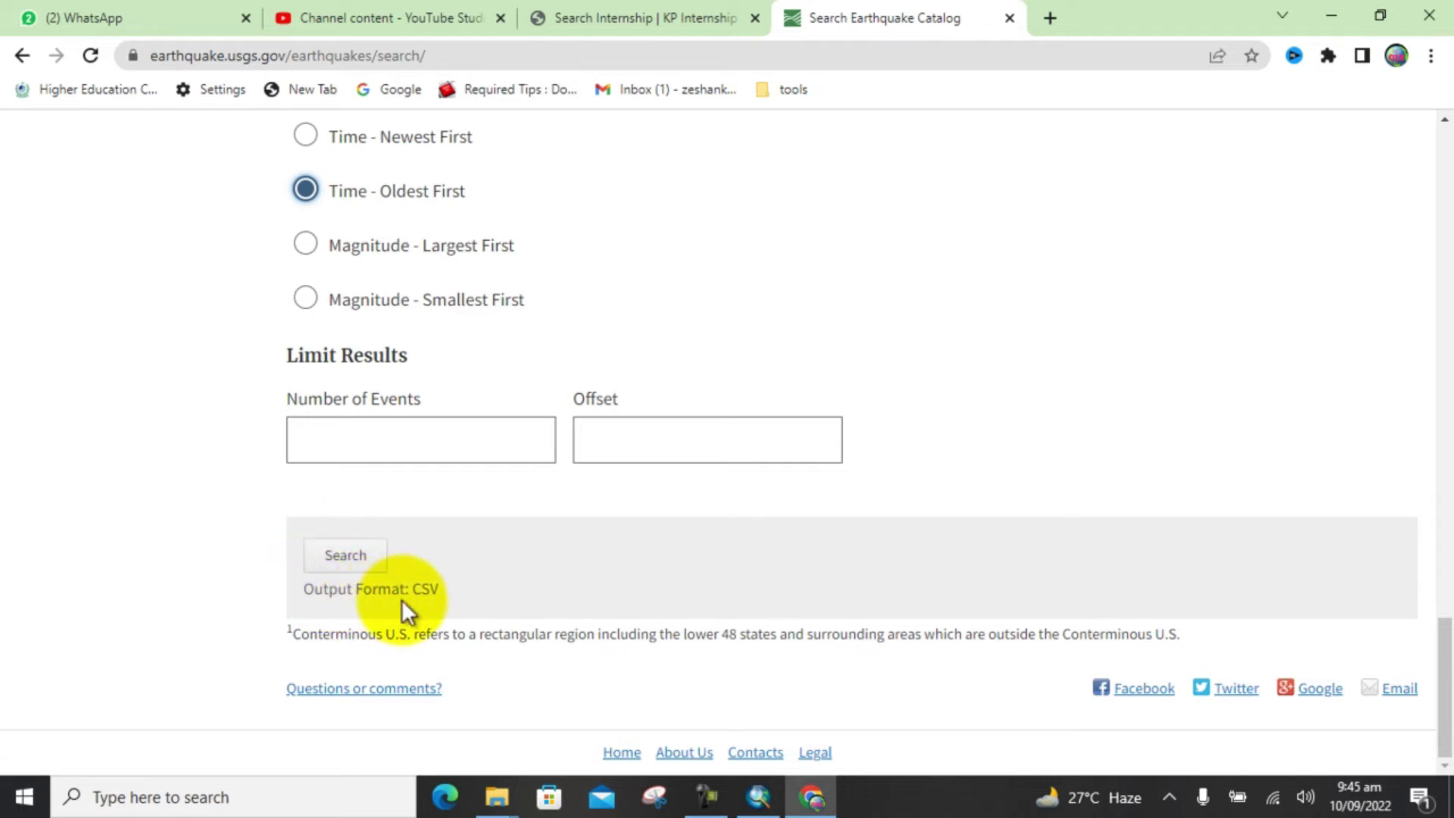
{"action": "left_click", "coordinate": [346, 558]}
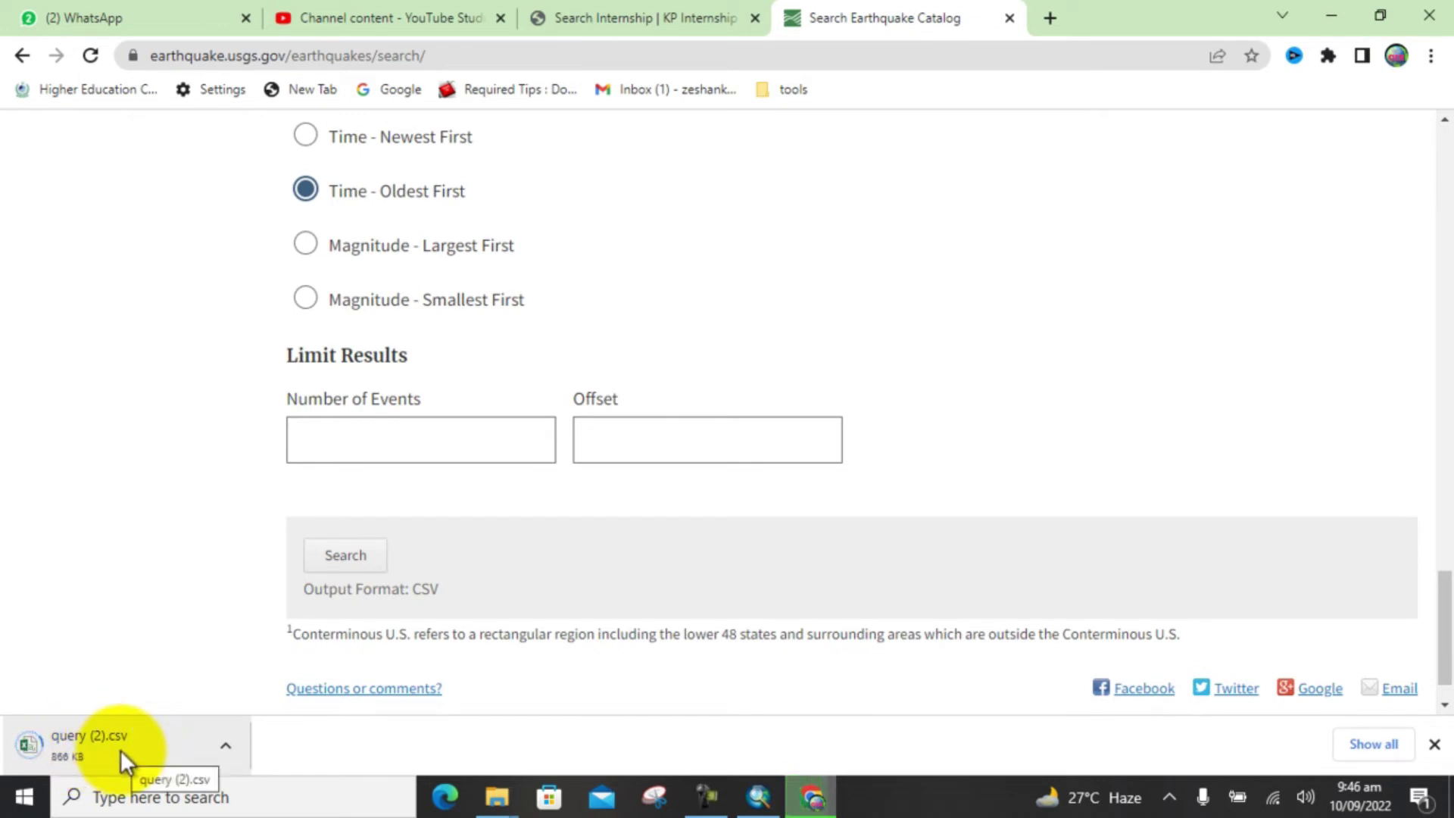
- Open the downloaded query (2).csv in Excel, dismiss the activation notice and look through the earthquake records
{"action": "left_click", "coordinate": [225, 753]}
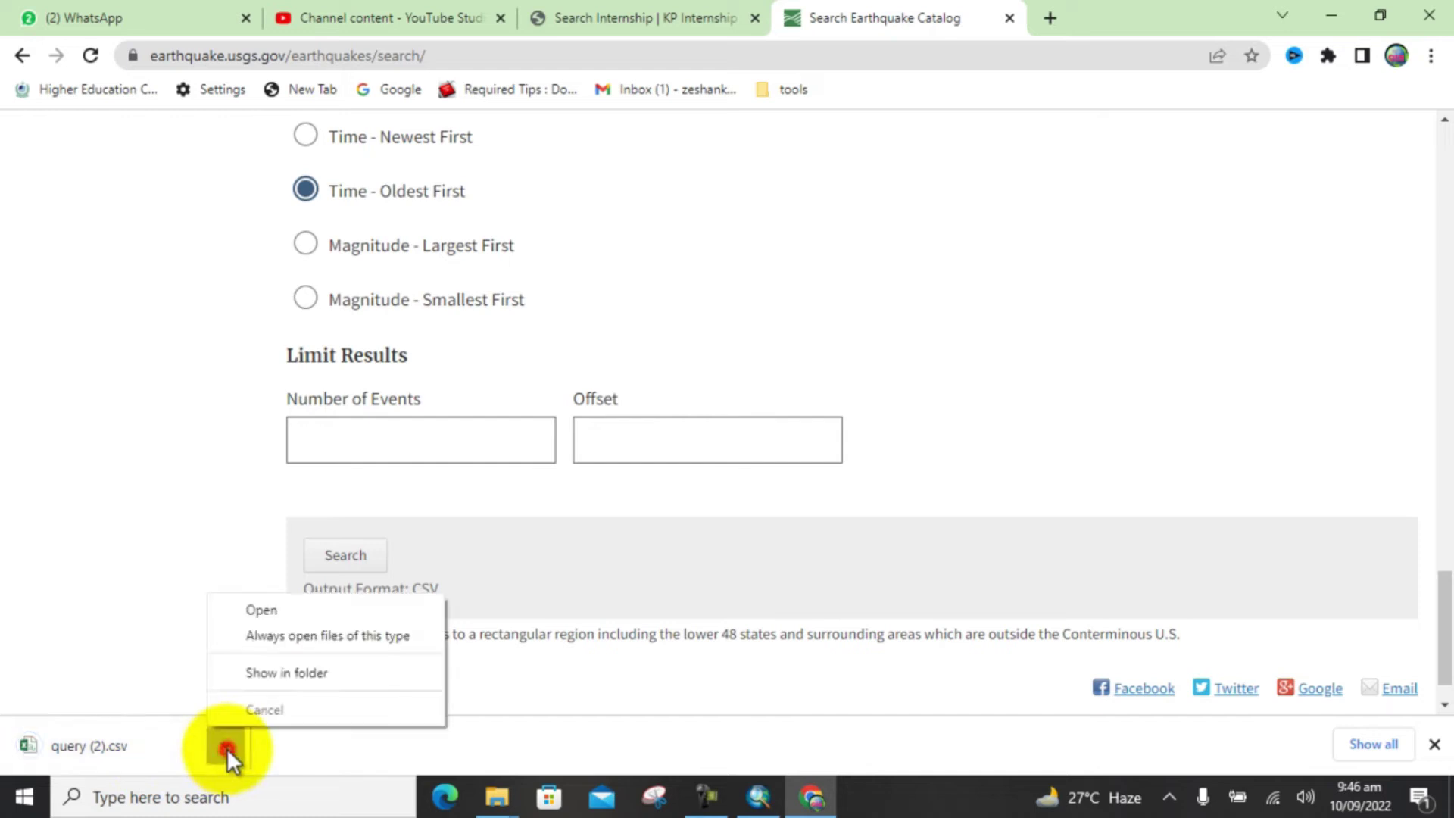
{"action": "left_click", "coordinate": [279, 616]}
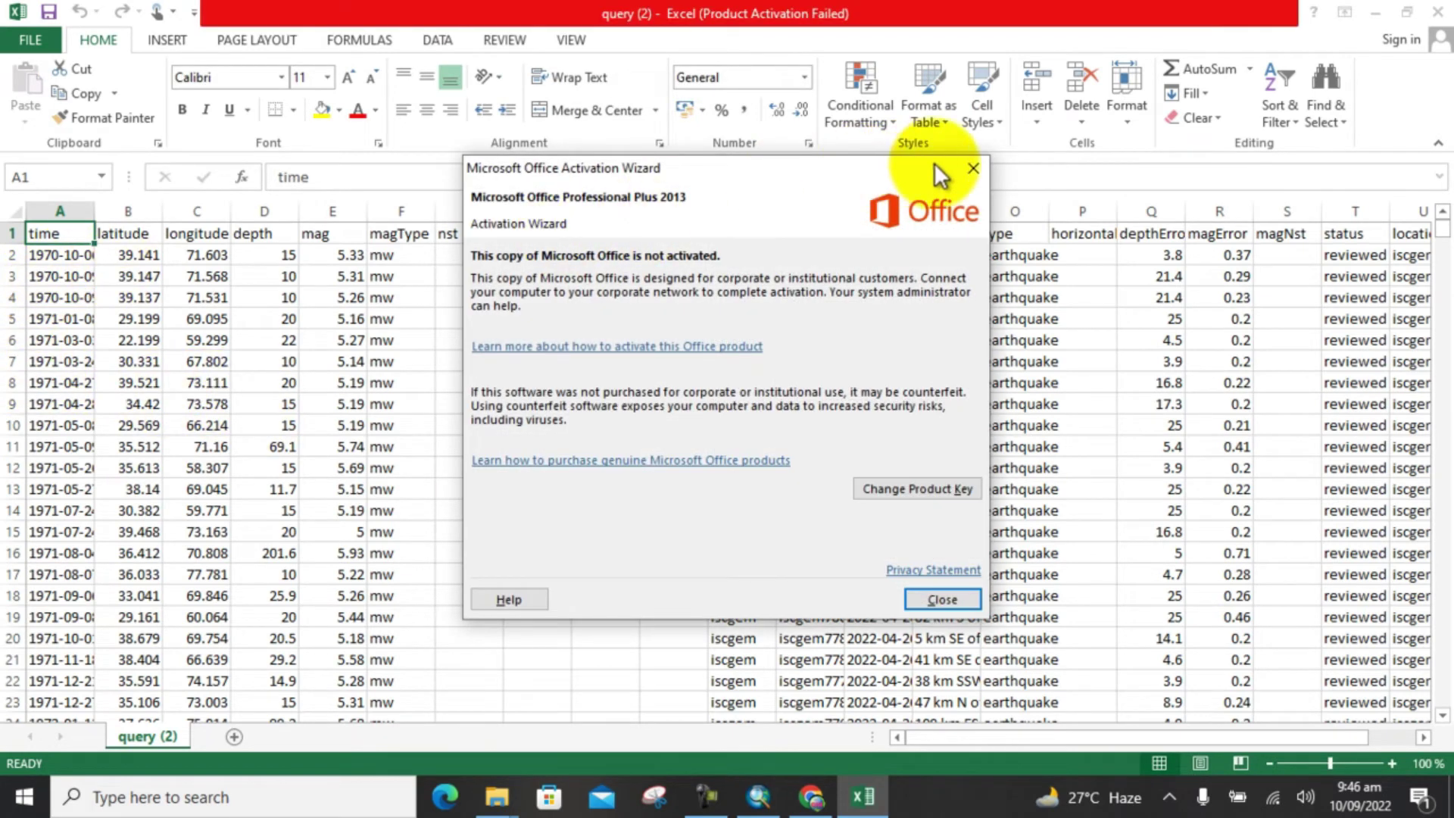
{"action": "left_click", "coordinate": [973, 168]}
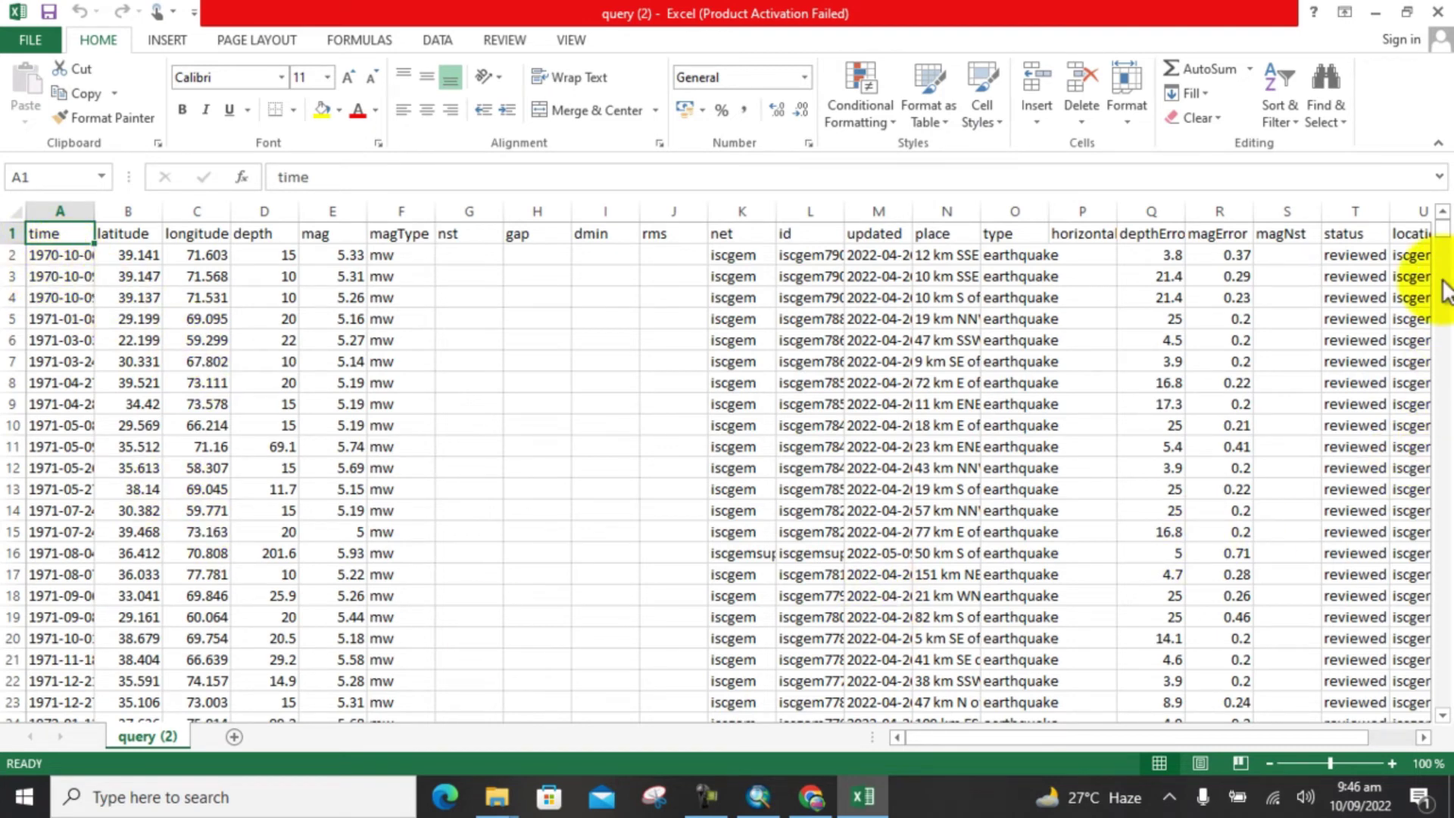
{"action": "mouse_move", "coordinate": [1441, 227]}
{"action": "left_mouse_down"}
{"action": "mouse_move", "coordinate": [1450, 387]}
{"action": "mouse_move", "coordinate": [1418, 487]}
{"action": "mouse_move", "coordinate": [1418, 558]}
{"action": "mouse_move", "coordinate": [1395, 580]}
{"action": "mouse_move", "coordinate": [1428, 422]}
{"action": "mouse_move", "coordinate": [1429, 219]}
{"action": "left_mouse_up"}
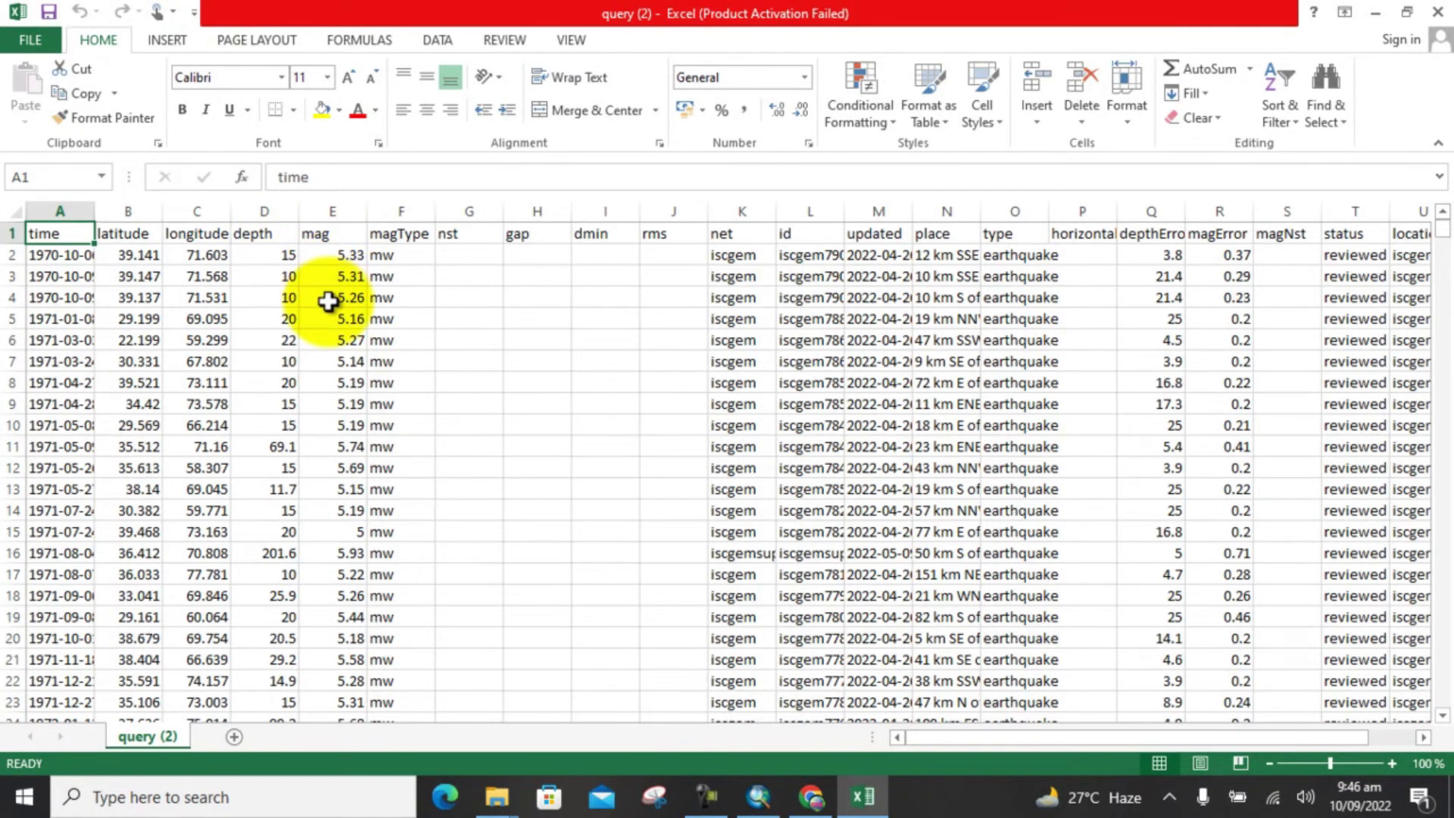
{"action": "scroll", "coordinate": [325, 303], "scroll_direction": "down", "scroll_amount": 3}
{"action": "scroll", "coordinate": [325, 307], "scroll_direction": "up", "scroll_amount": 3}
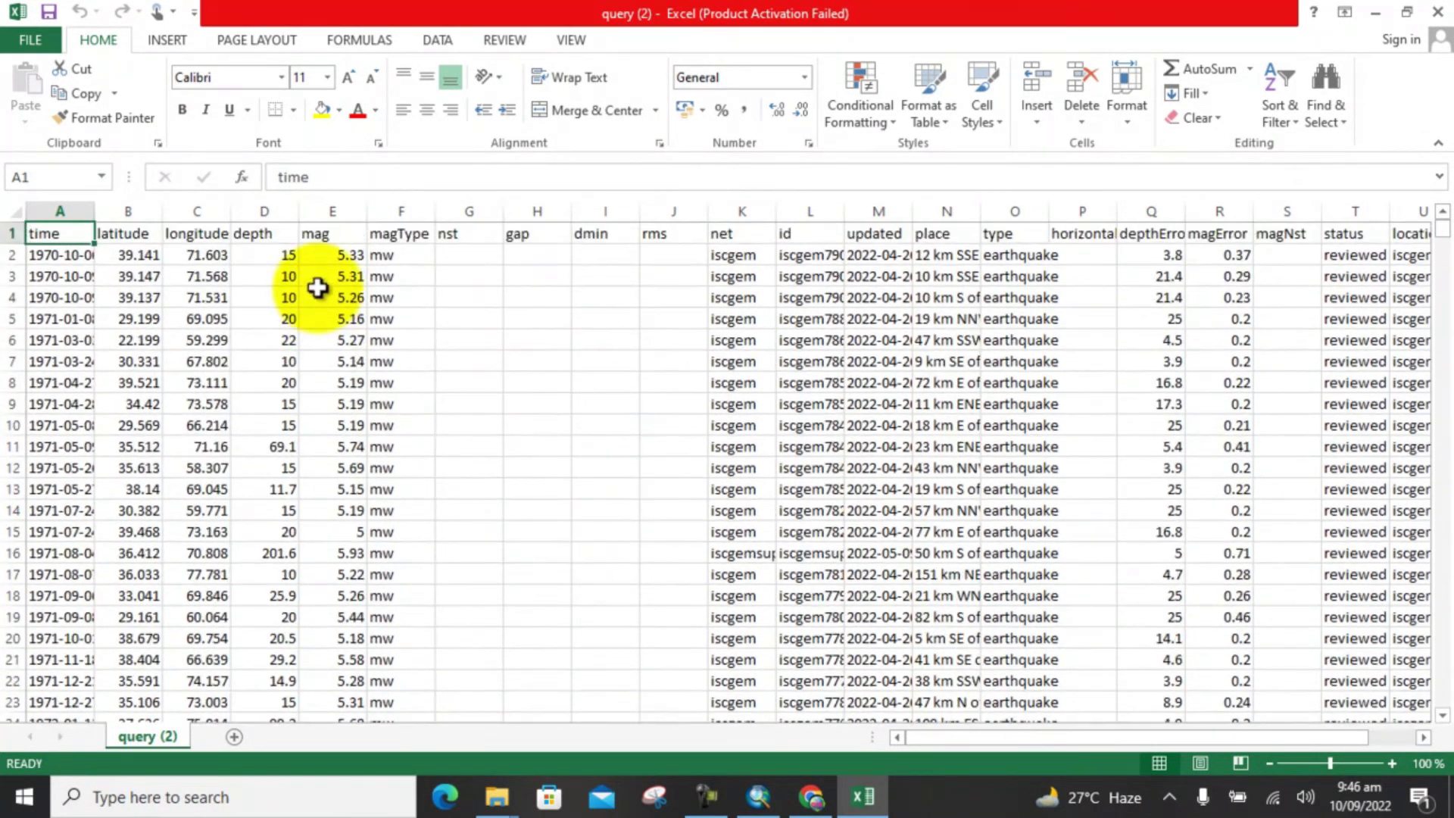
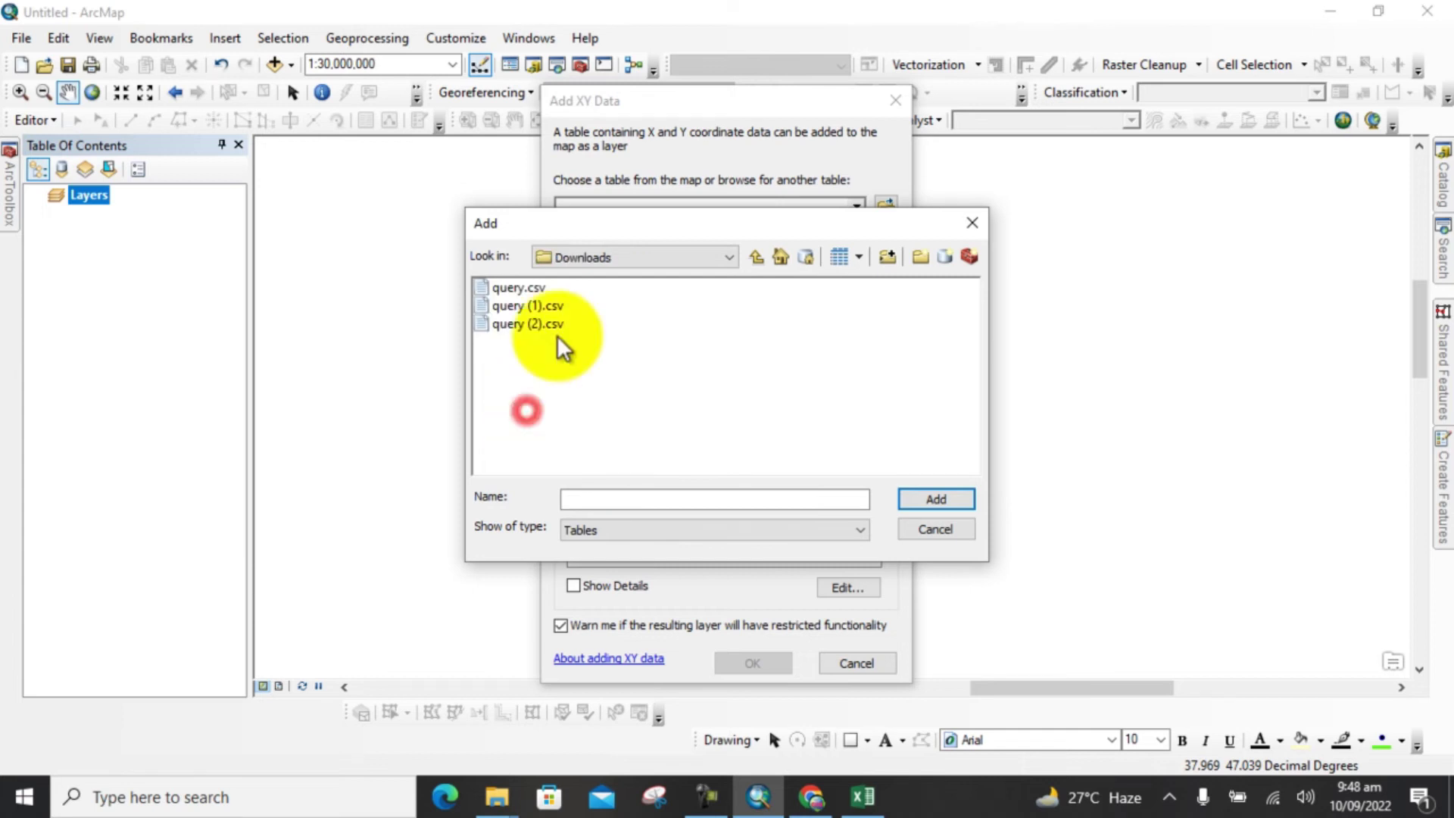
- In ArcMap, load query (2).csv from Downloads as the XY data table and set mag as its Z field
{"action": "left_click", "coordinate": [526, 326]}
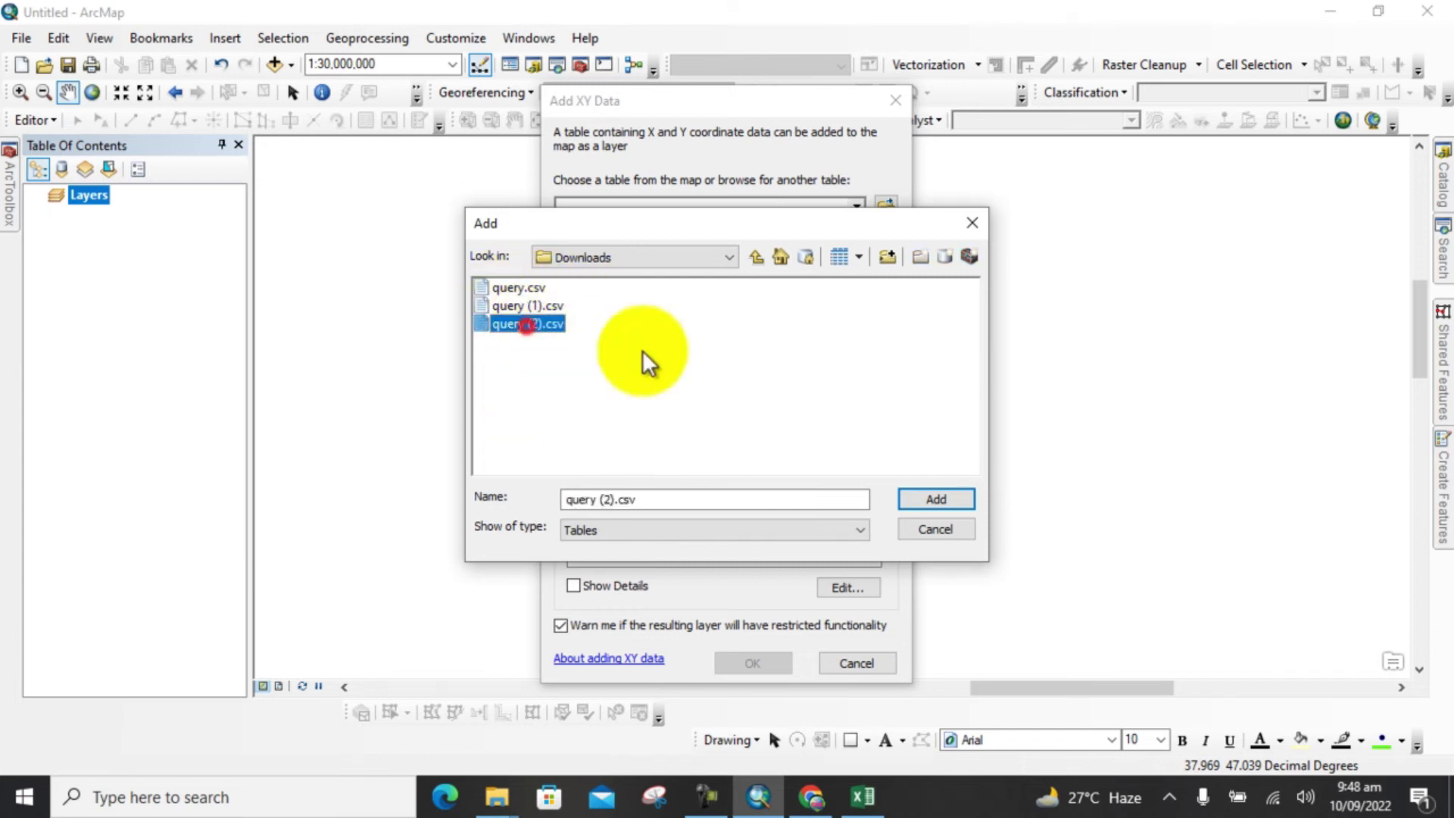
{"action": "left_click", "coordinate": [931, 500]}
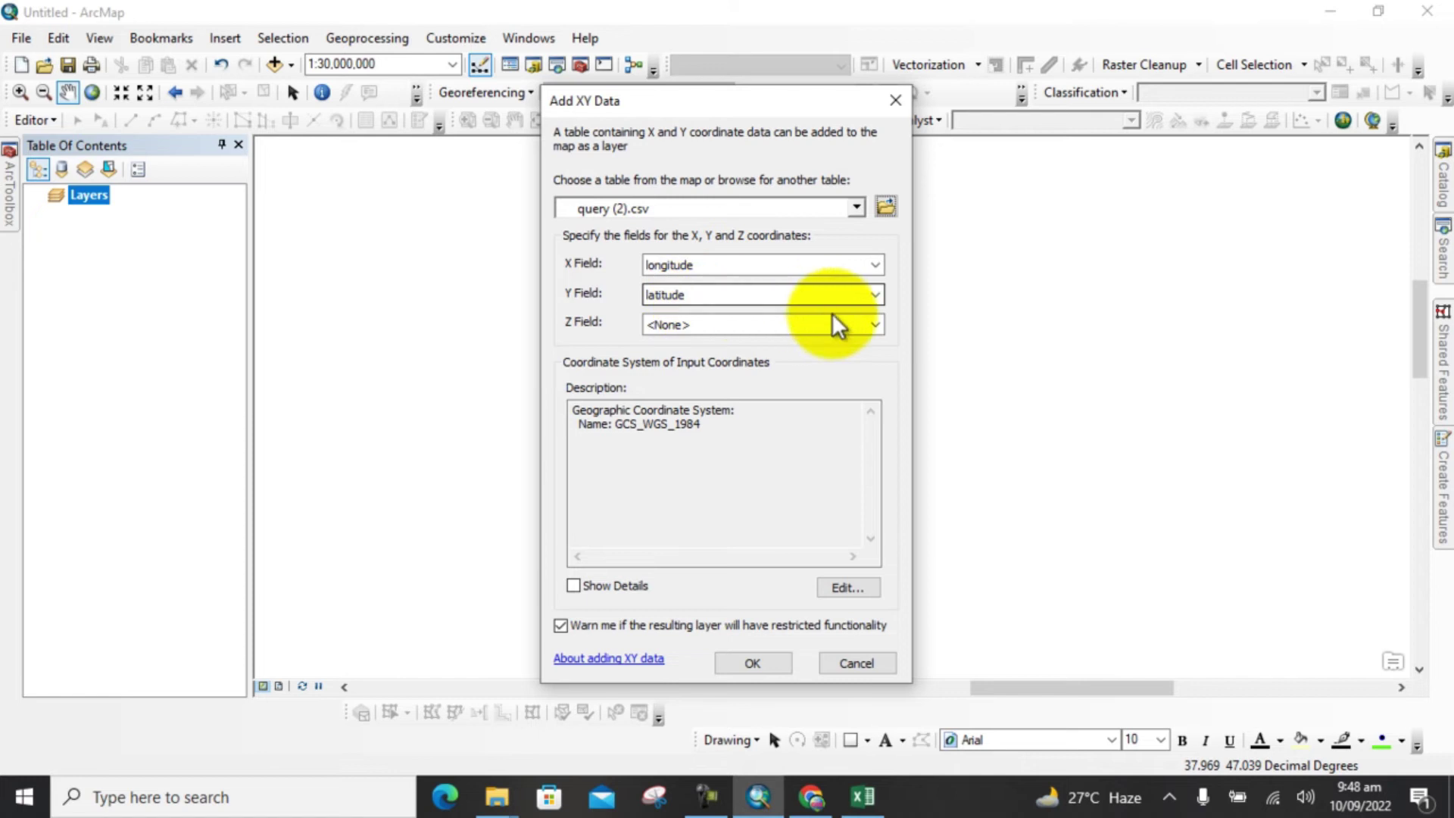
{"action": "left_click", "coordinate": [876, 325]}
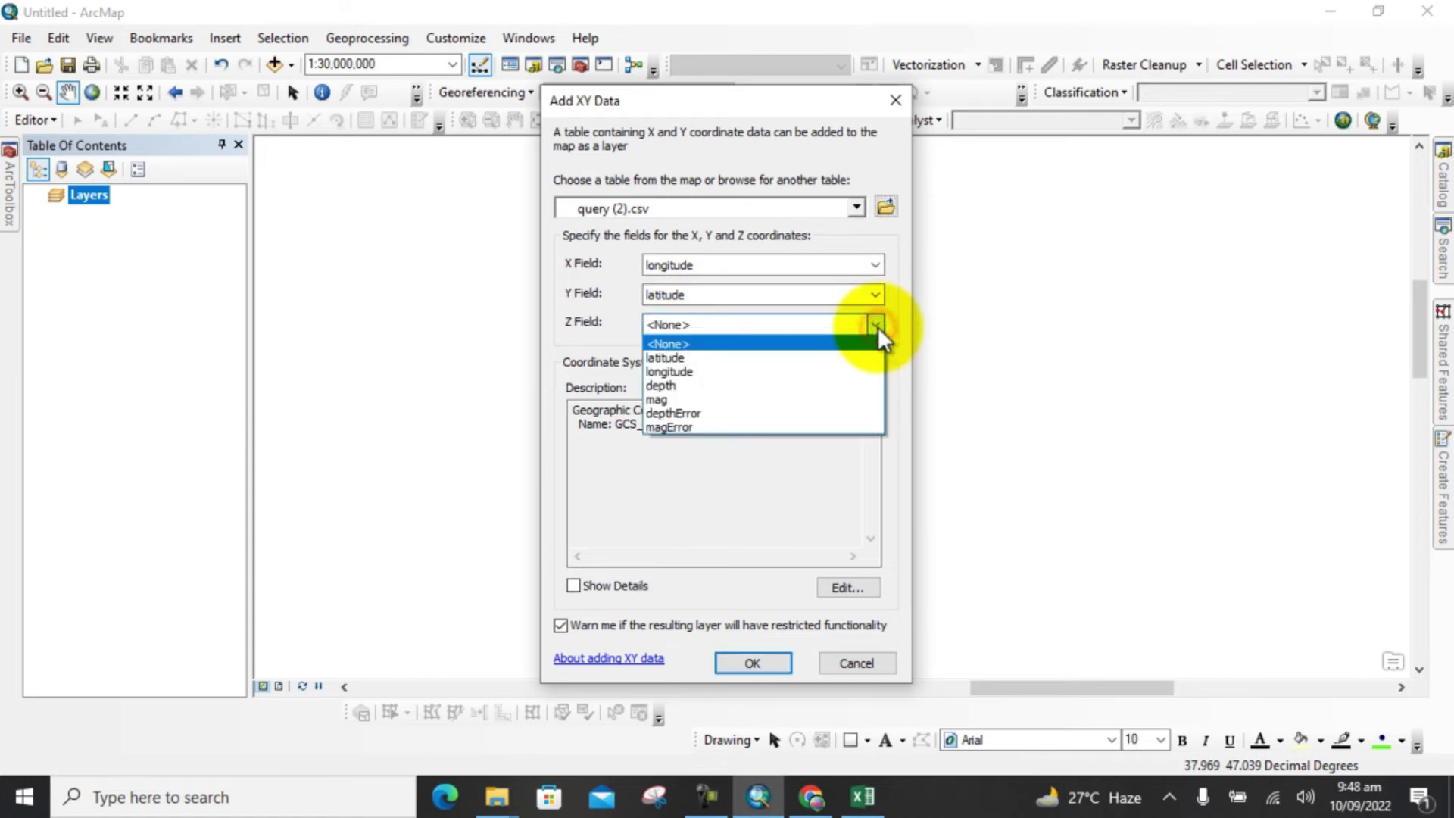
{"action": "left_click", "coordinate": [660, 398]}
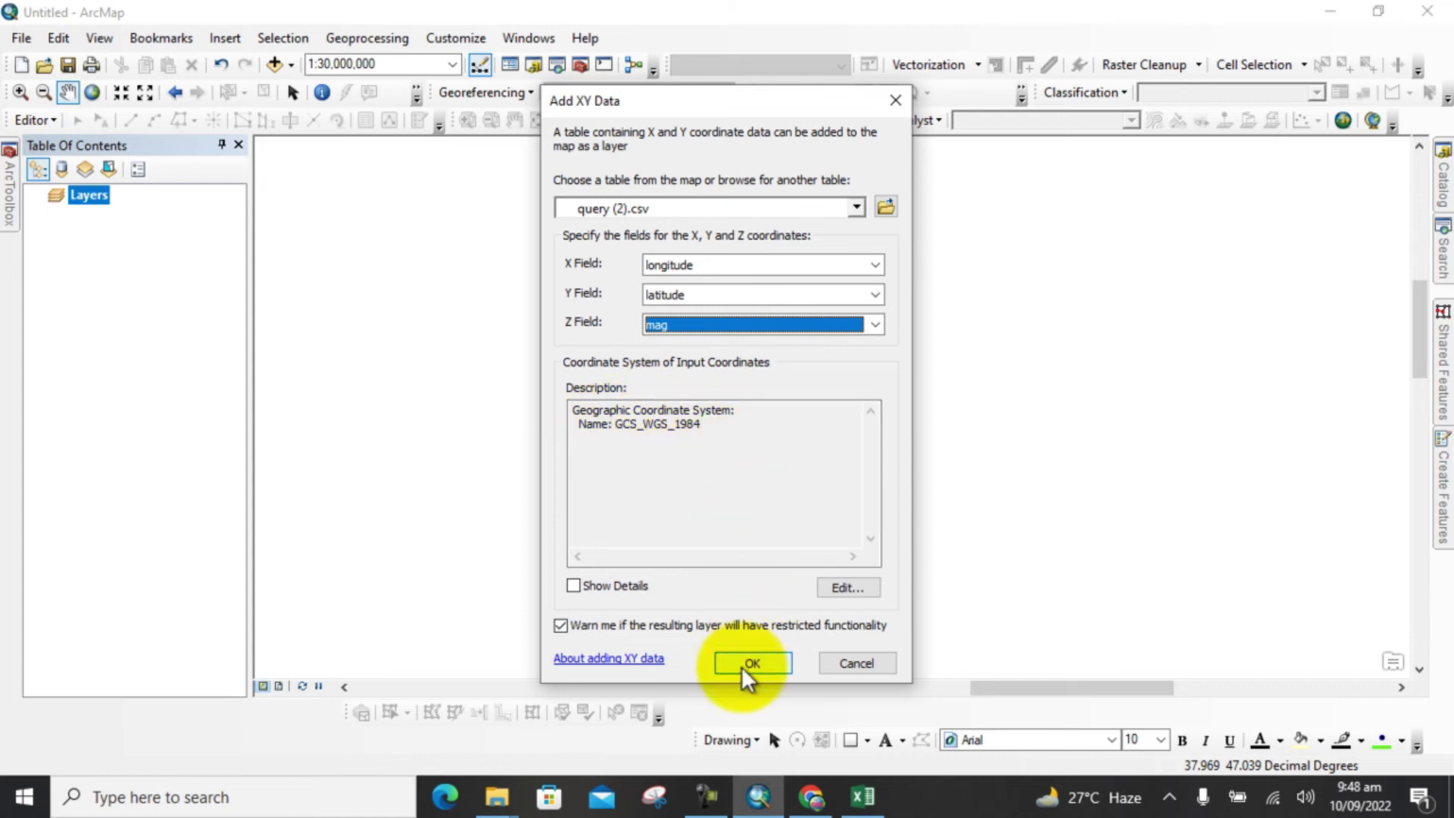
- Review the spatial reference, keep WGS 1984 and add the earthquake XY points to the map, accepting the restricted-functionality warning
{"action": "left_click", "coordinate": [831, 588]}
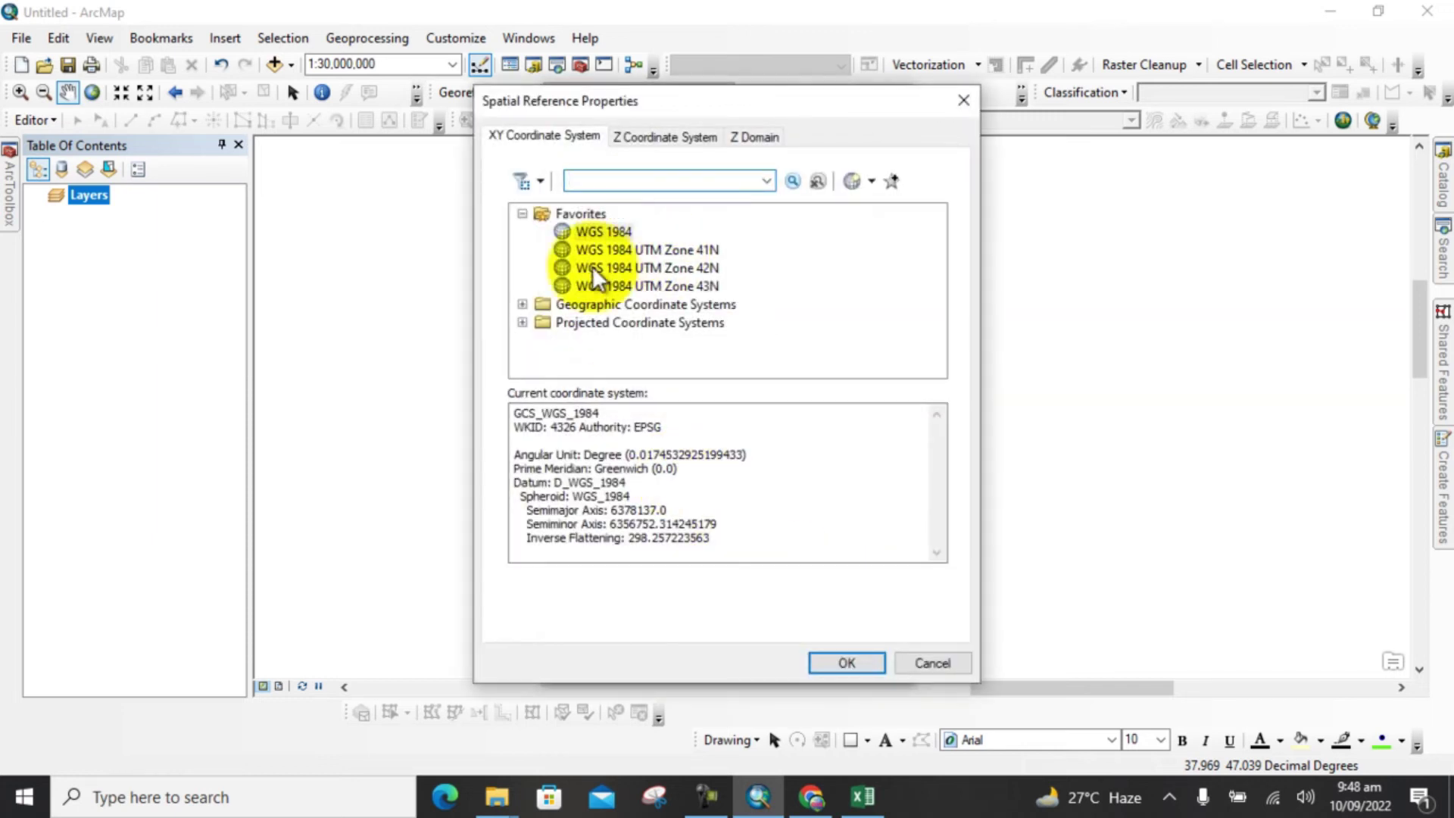
{"action": "left_click", "coordinate": [845, 662]}
{"action": "left_click", "coordinate": [761, 663]}
{"action": "left_click", "coordinate": [810, 512]}
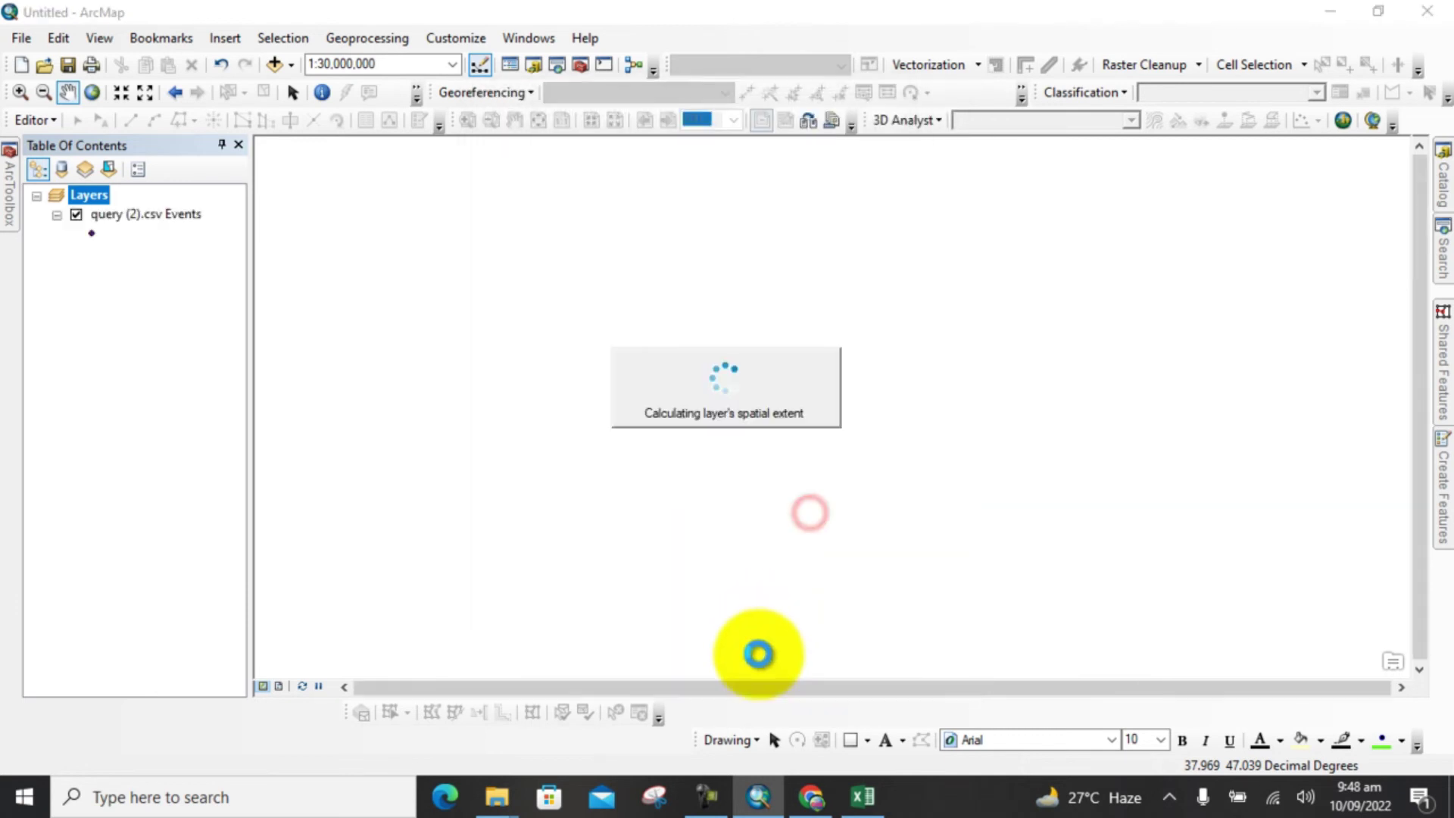
{"action": "scroll", "coordinate": [540, 461], "scroll_direction": "up", "scroll_amount": 1}
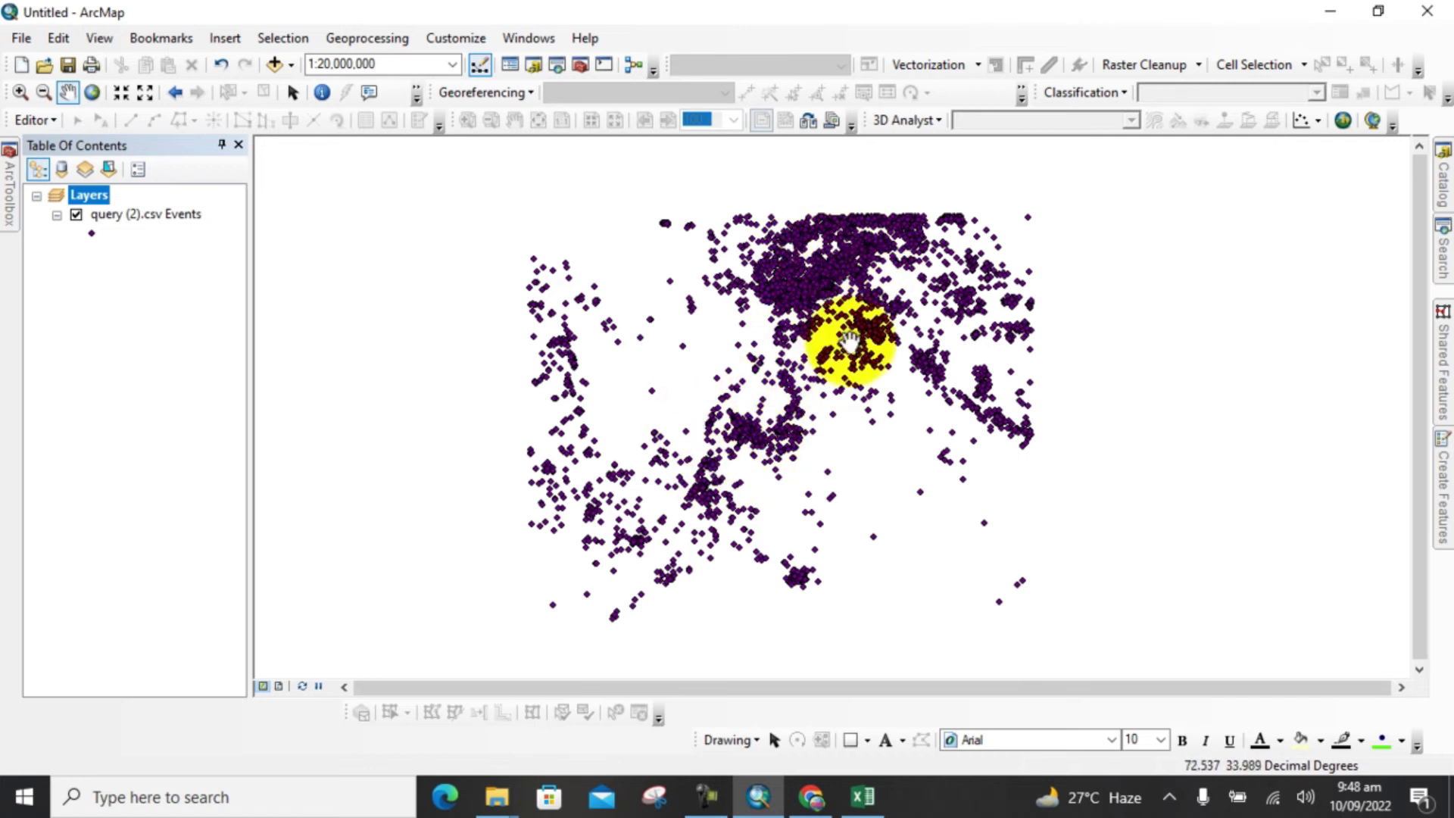
- Add the Pakistan boundary shapefile Export_Output_3.shp from the pakistan.shp folder inside D:\BS Geo to the map
{"action": "left_click", "coordinate": [275, 65]}
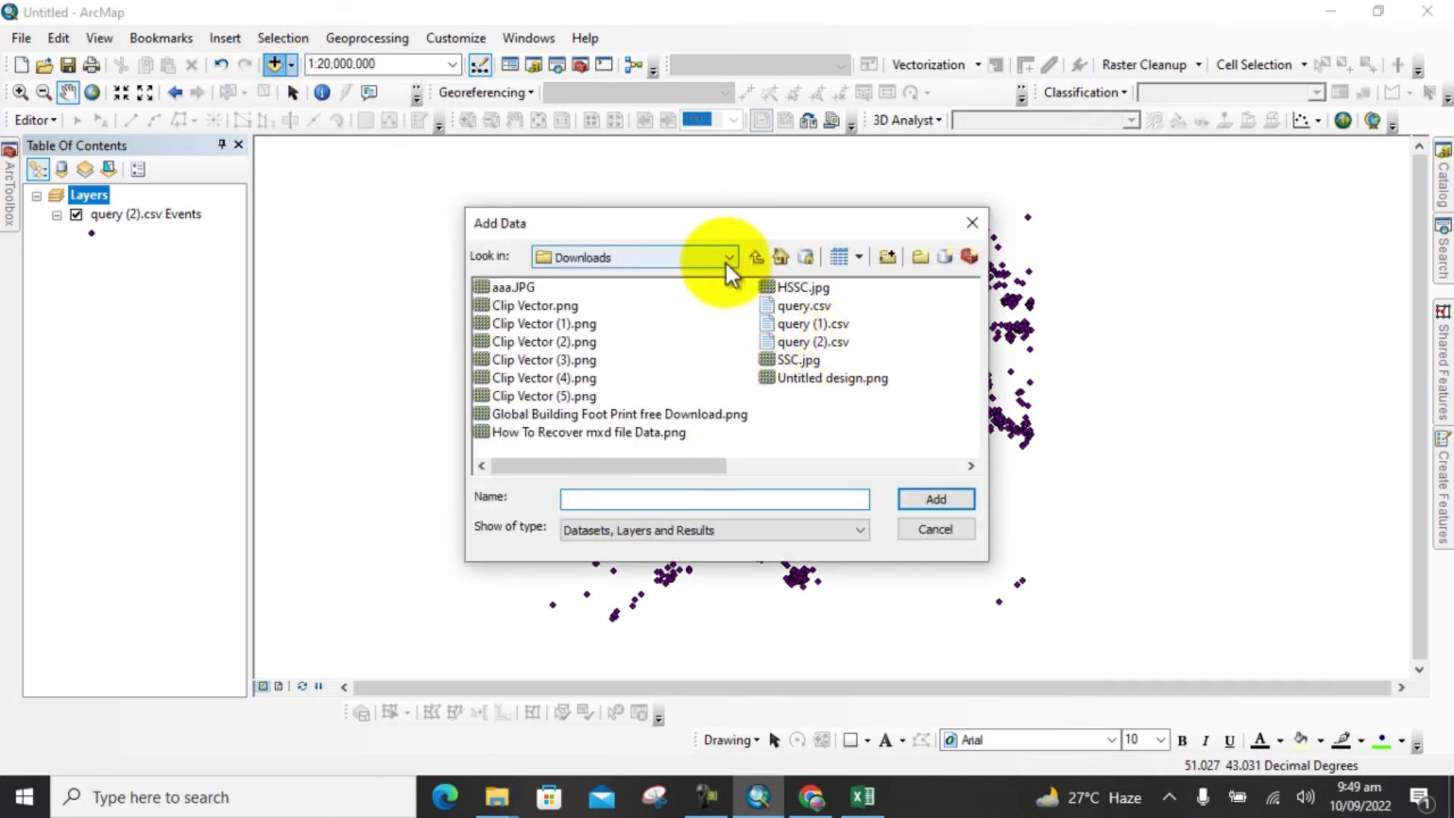
{"action": "left_click", "coordinate": [729, 258]}
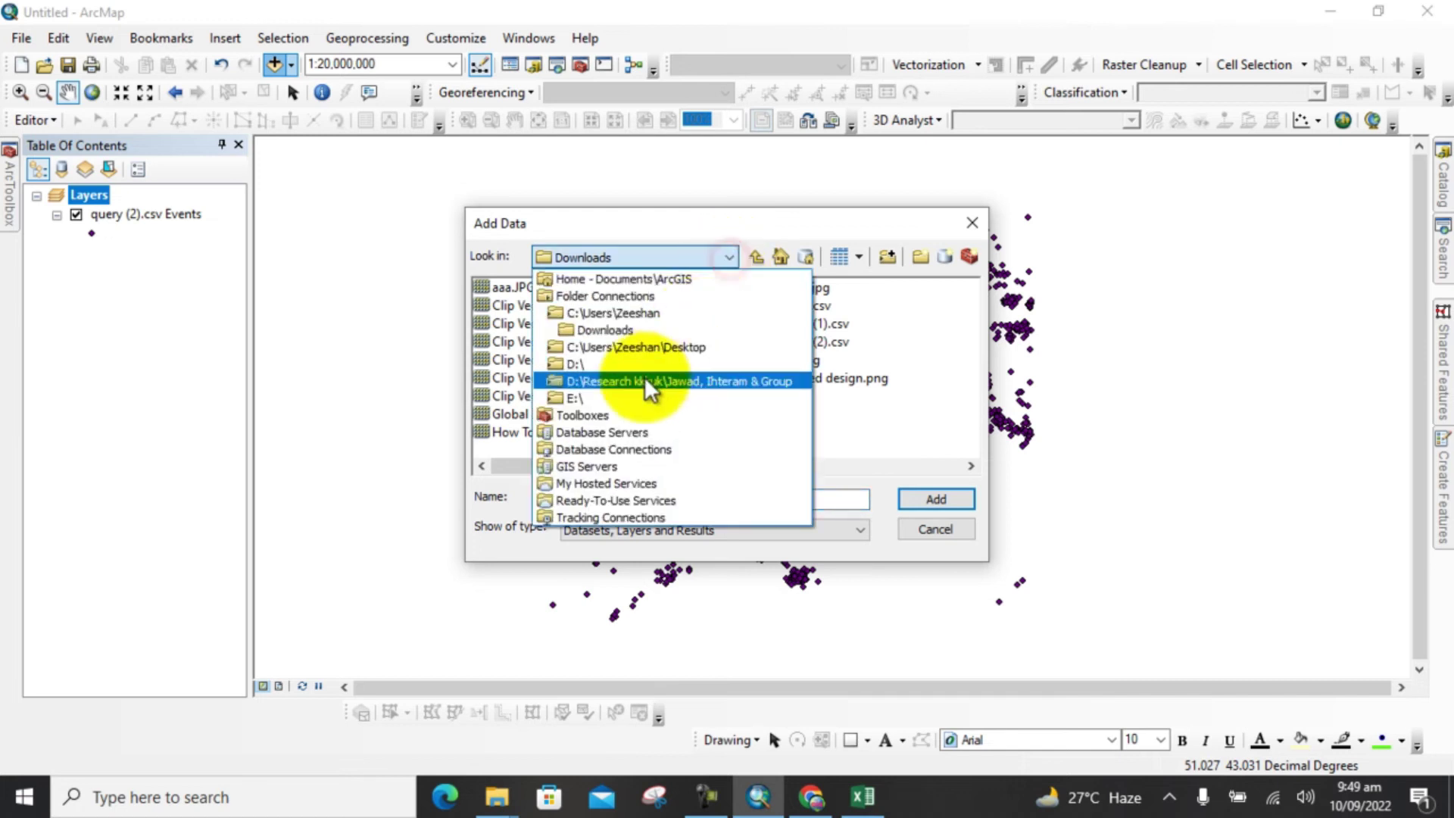
{"action": "left_click", "coordinate": [623, 355]}
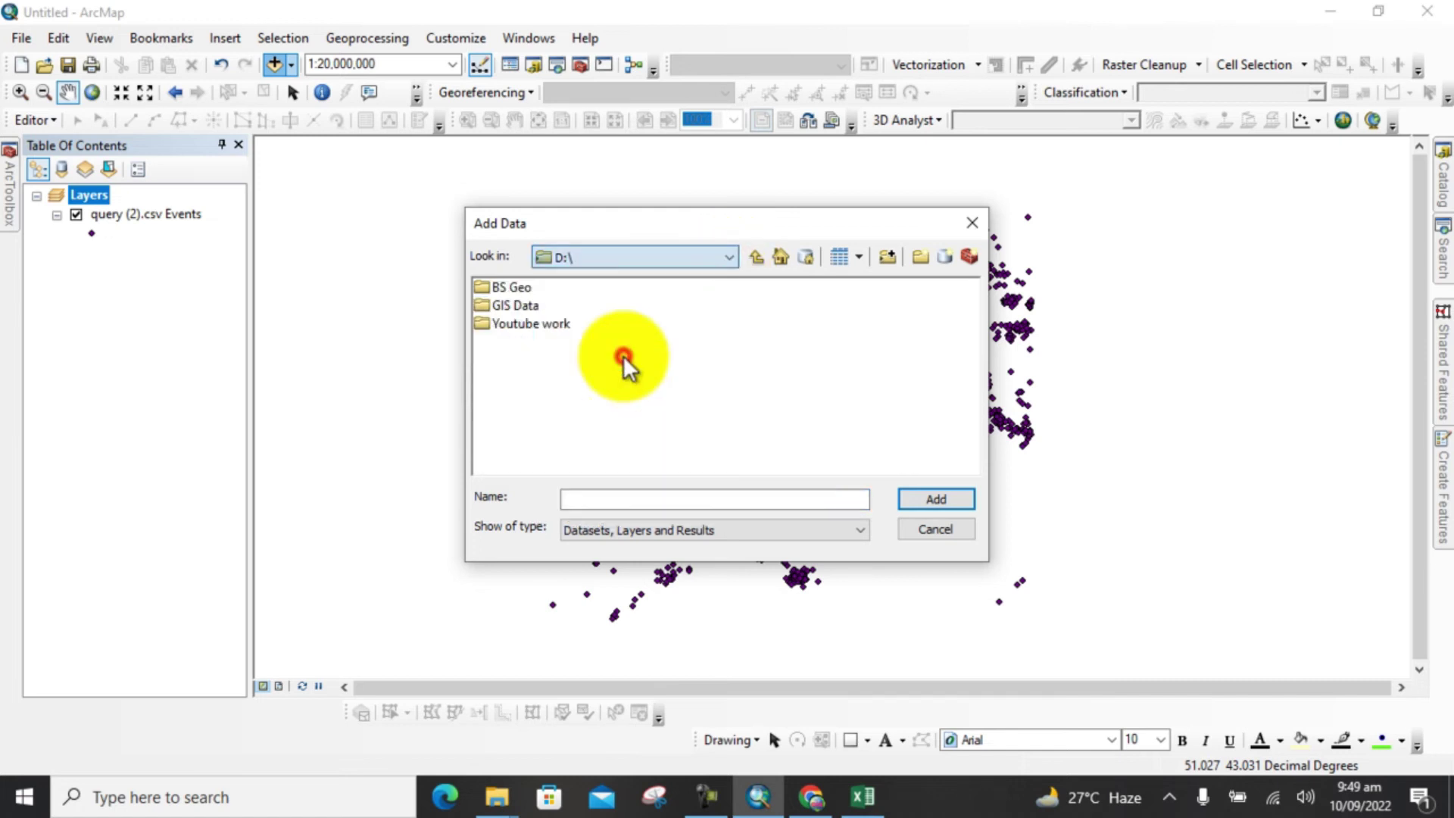
{"action": "double_click", "coordinate": [505, 287]}
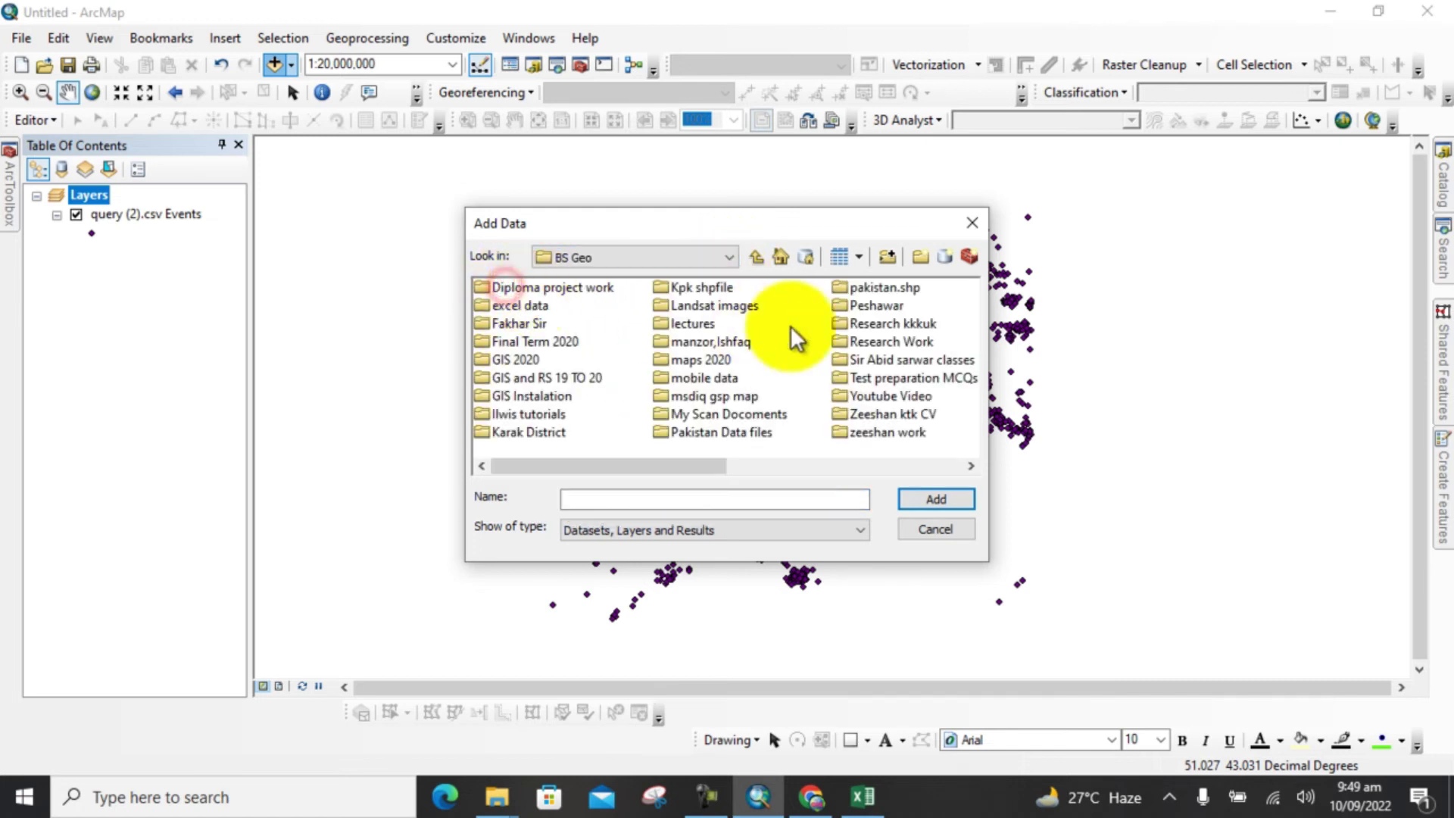
{"action": "double_click", "coordinate": [860, 288]}
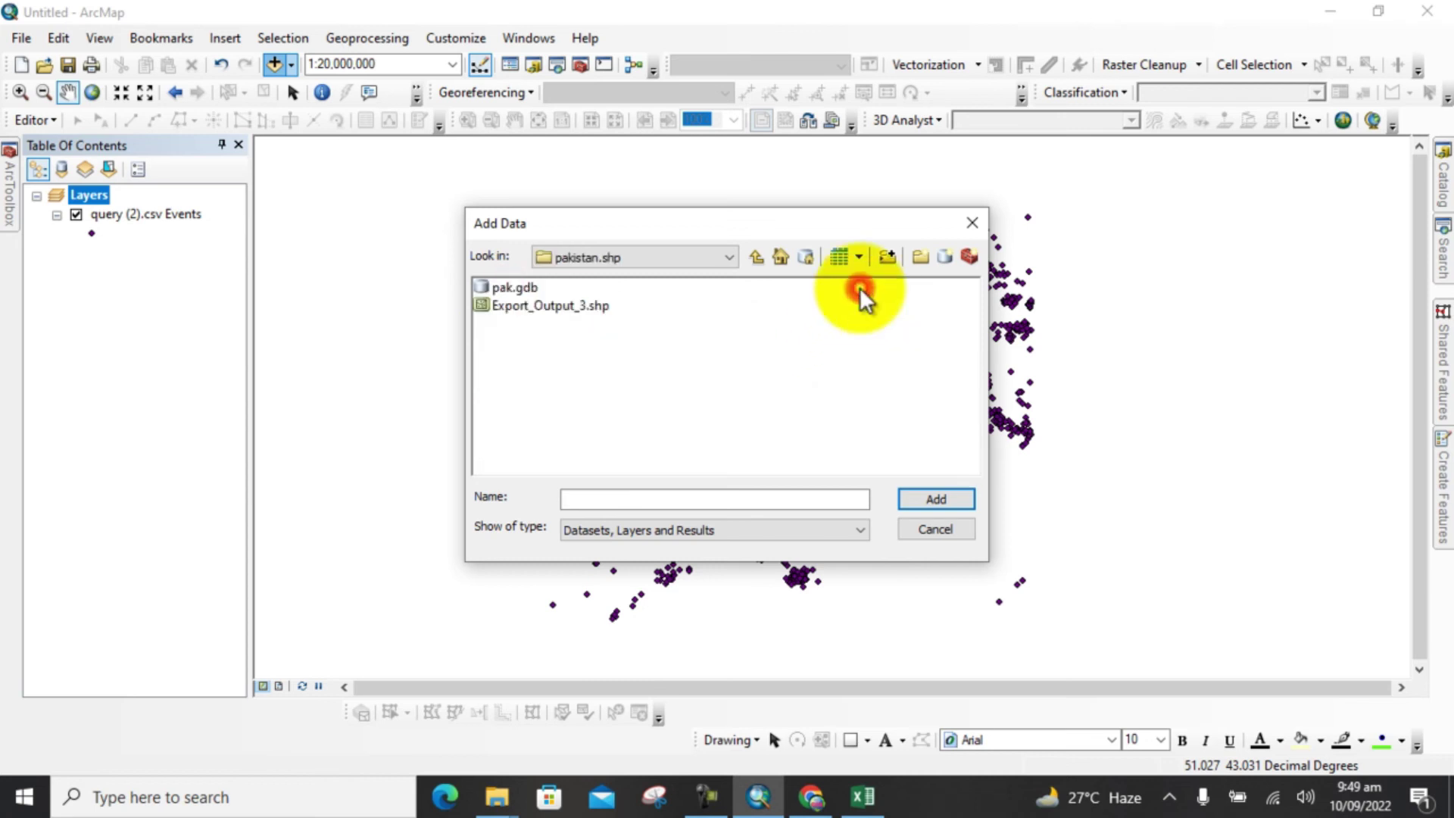
{"action": "left_click", "coordinate": [555, 304]}
{"action": "left_click", "coordinate": [937, 499]}
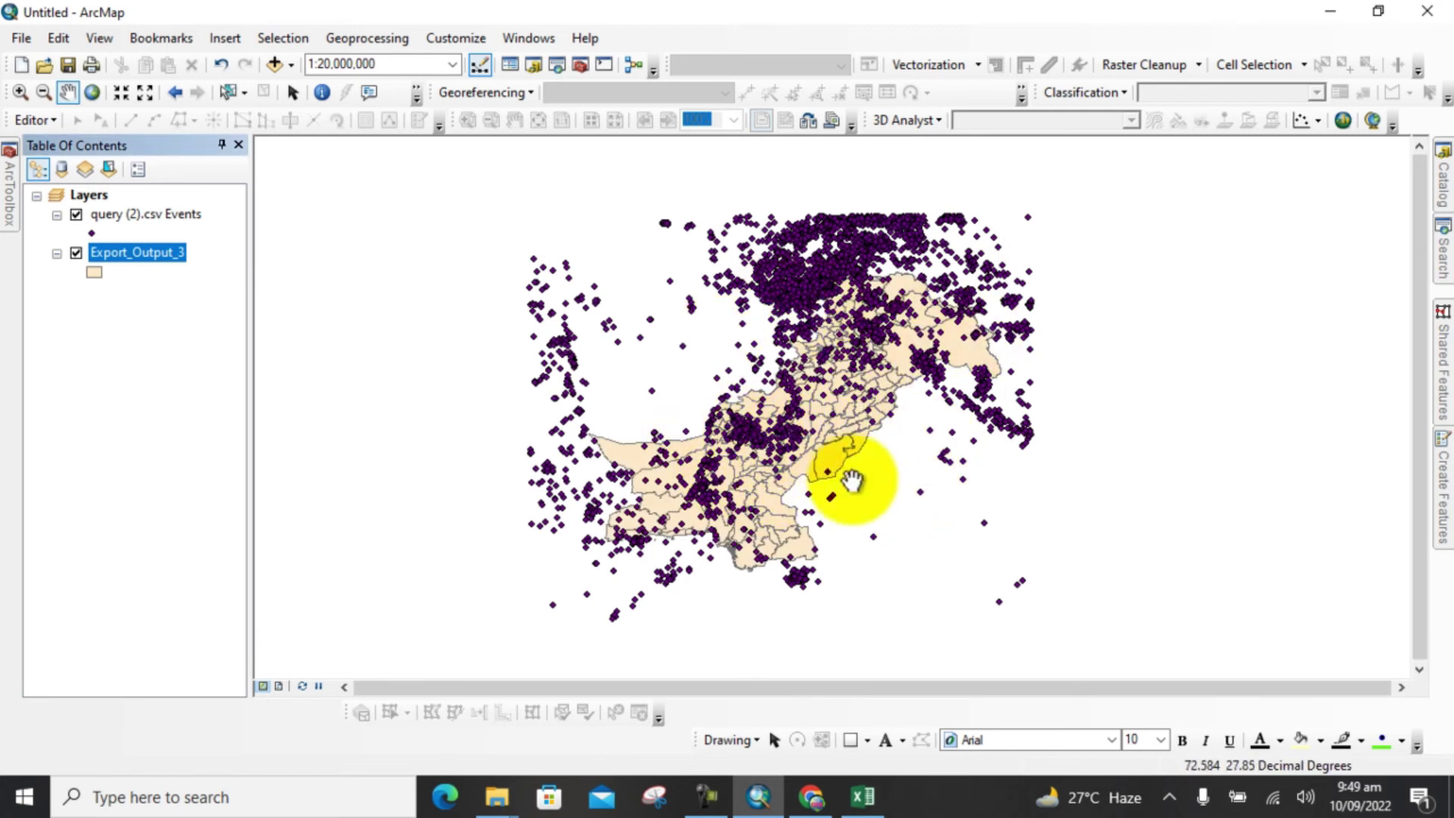
{"action": "scroll", "coordinate": [795, 416], "scroll_direction": "up", "scroll_amount": 1}
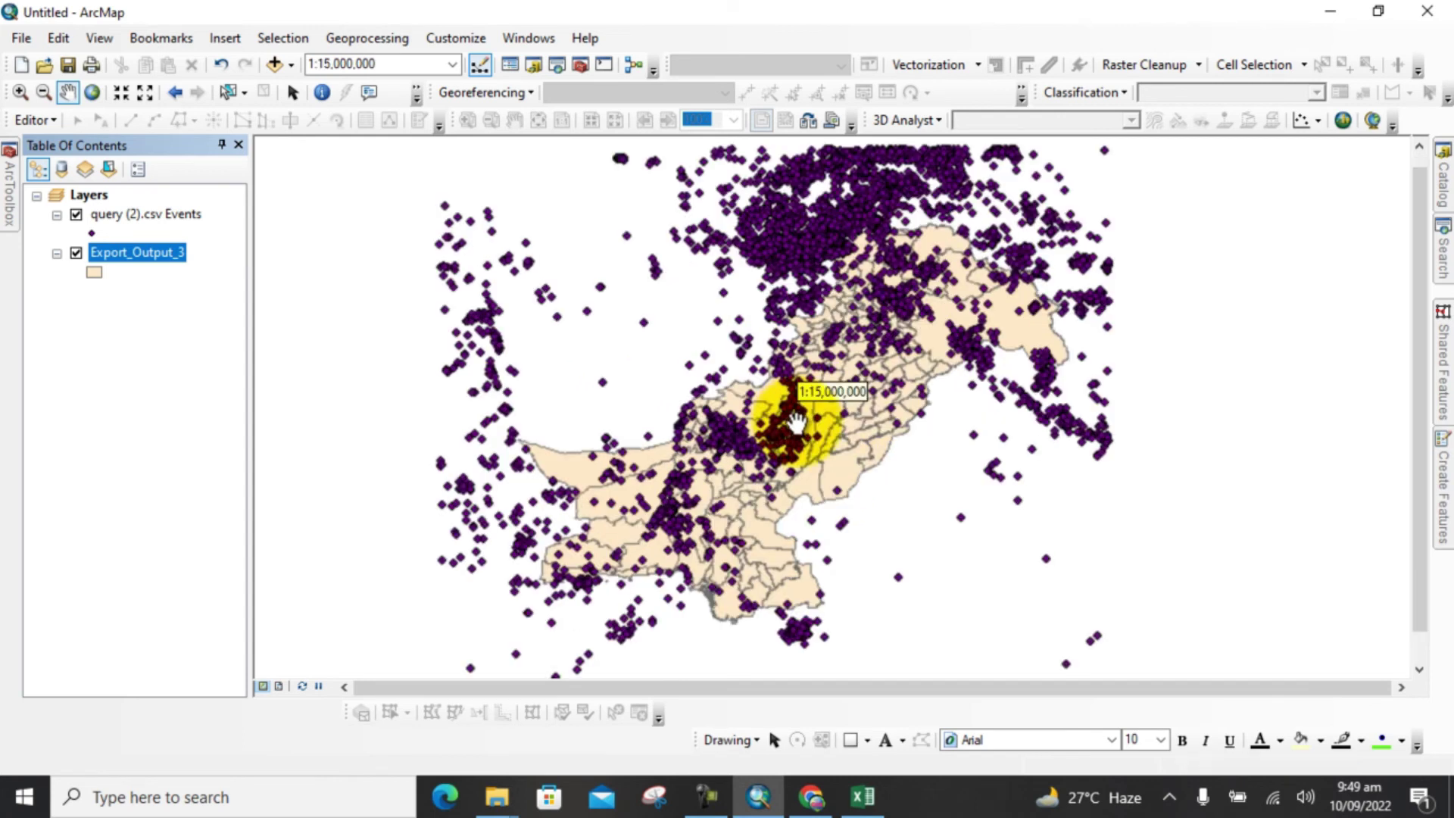
- Start exporting all features of the query (2).csv Events layer, choosing the EarthQuake Data folder in D:\GIS Data as the destination
{"action": "left_click", "coordinate": [115, 218], "text": "ctrl"}
{"action": "right_click", "coordinate": [115, 221]}
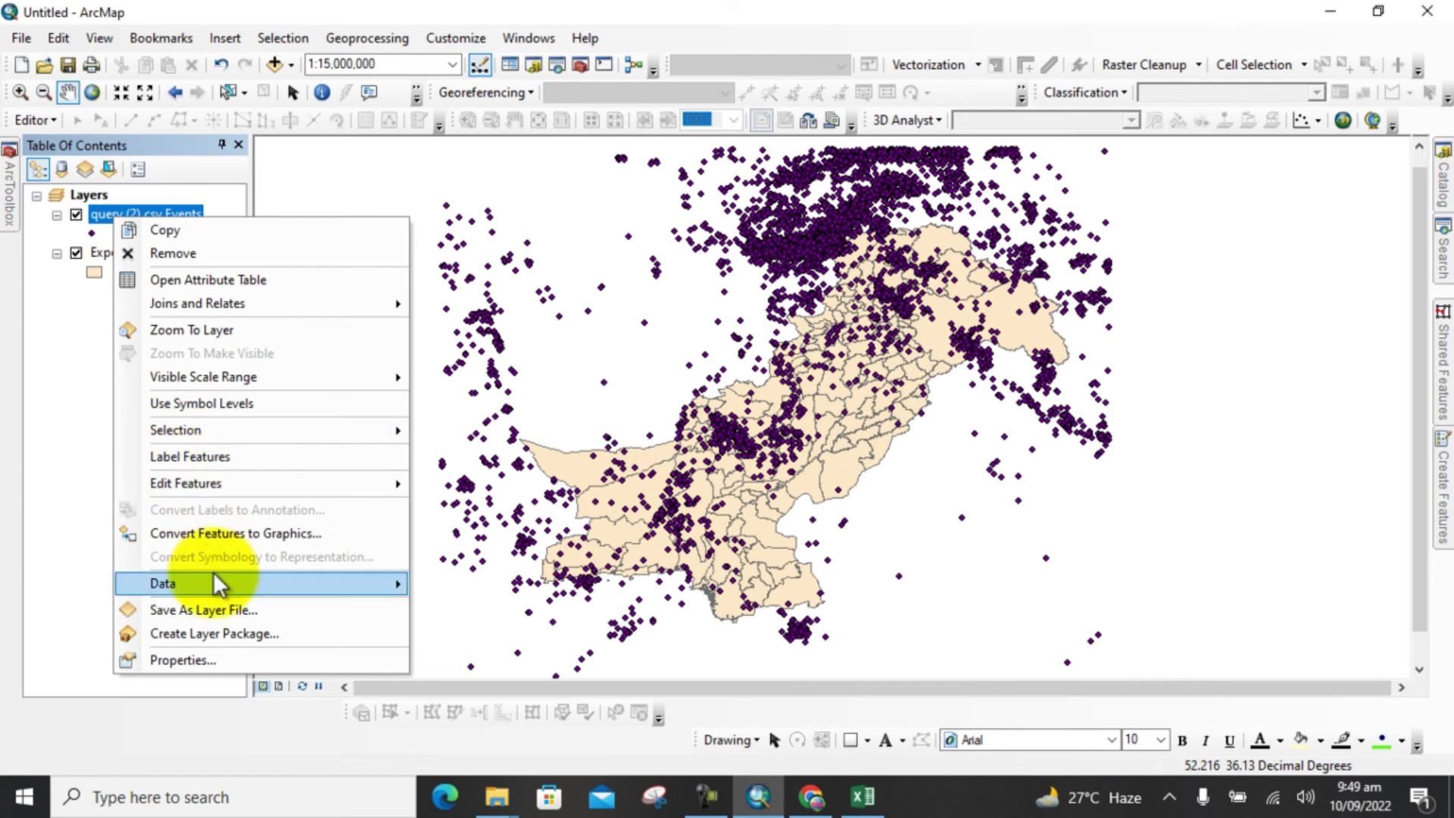
{"action": "mouse_move", "coordinate": [216, 577]}
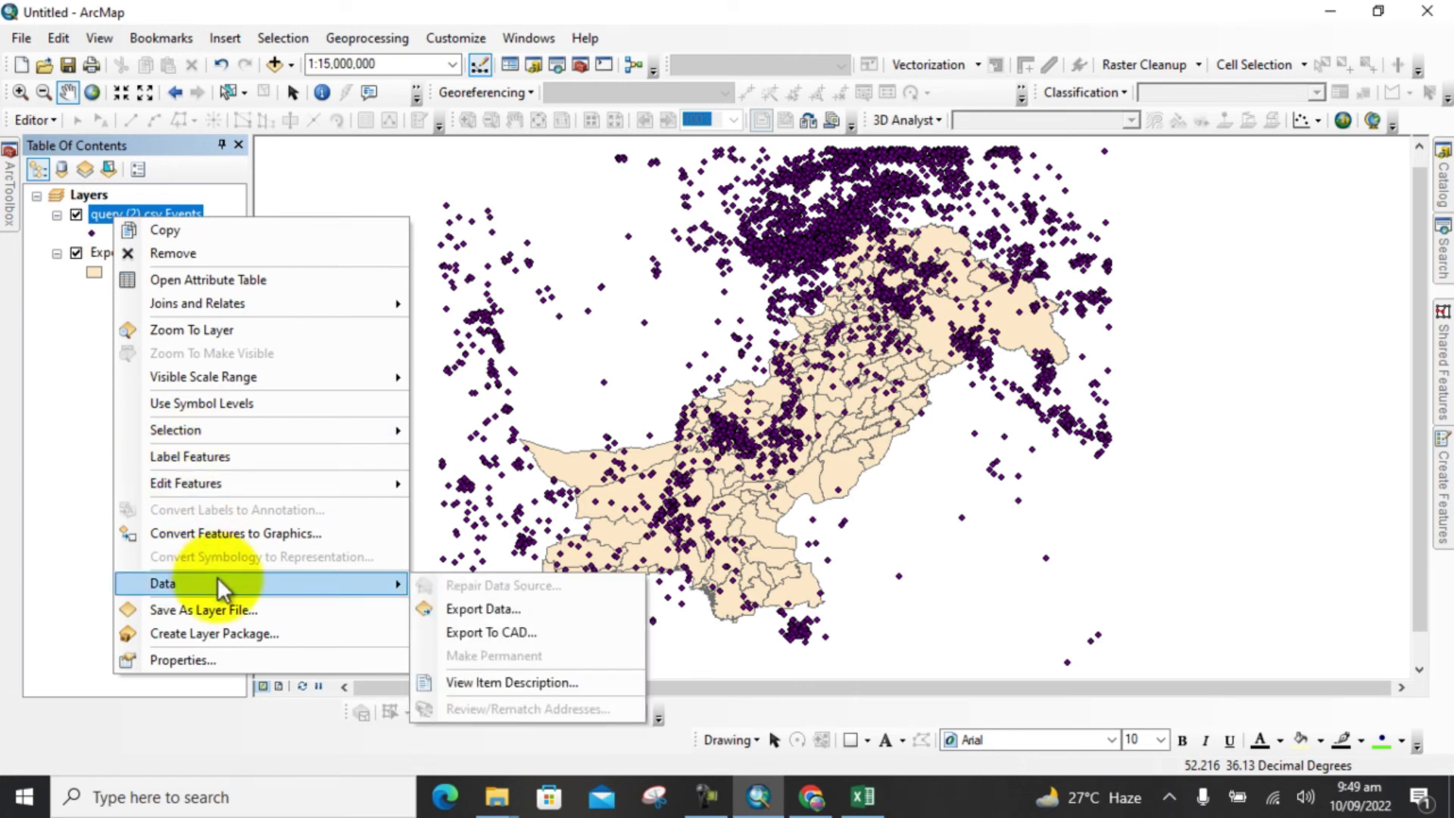
{"action": "left_click", "coordinate": [460, 612]}
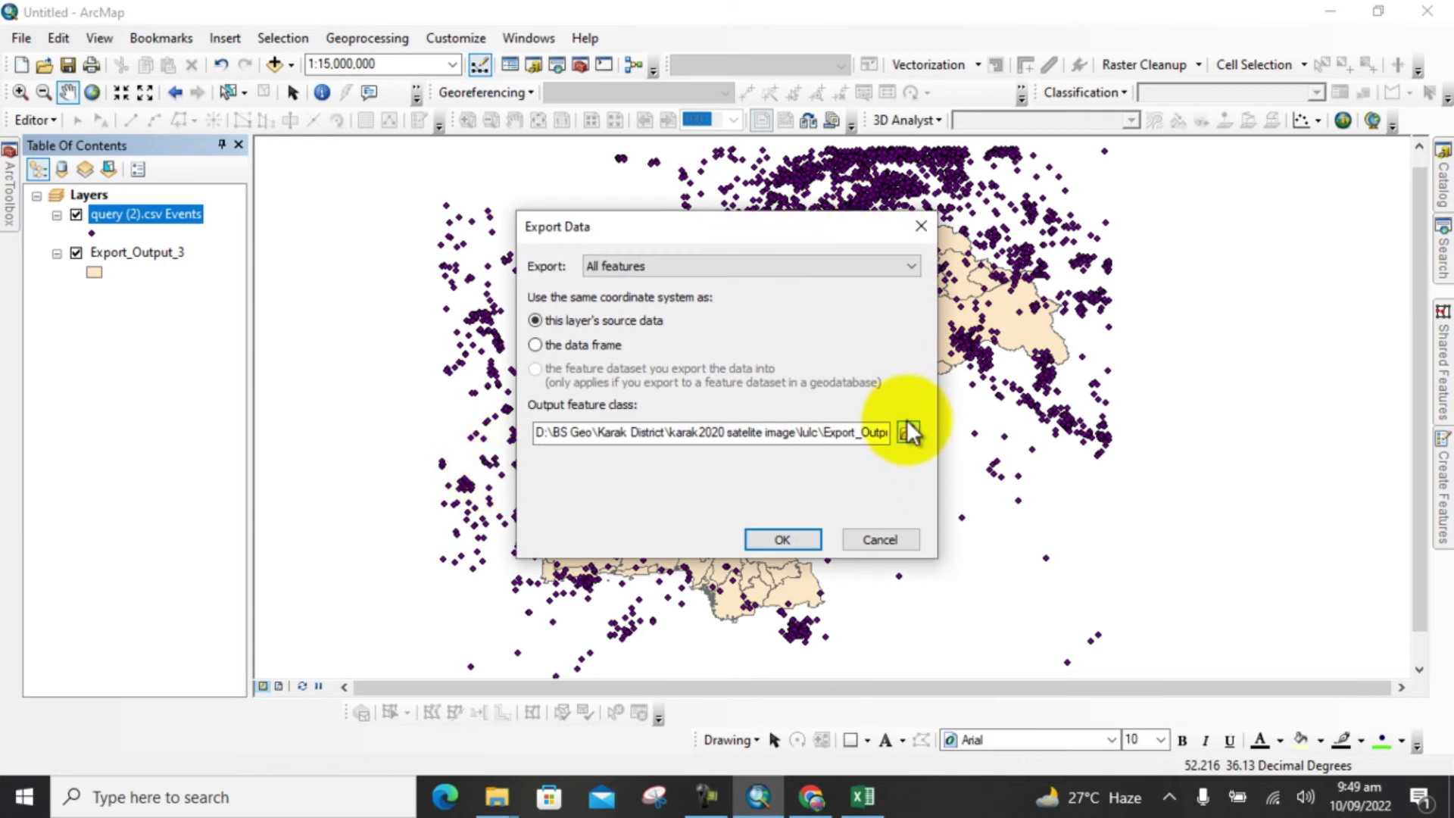
{"action": "left_click", "coordinate": [908, 431]}
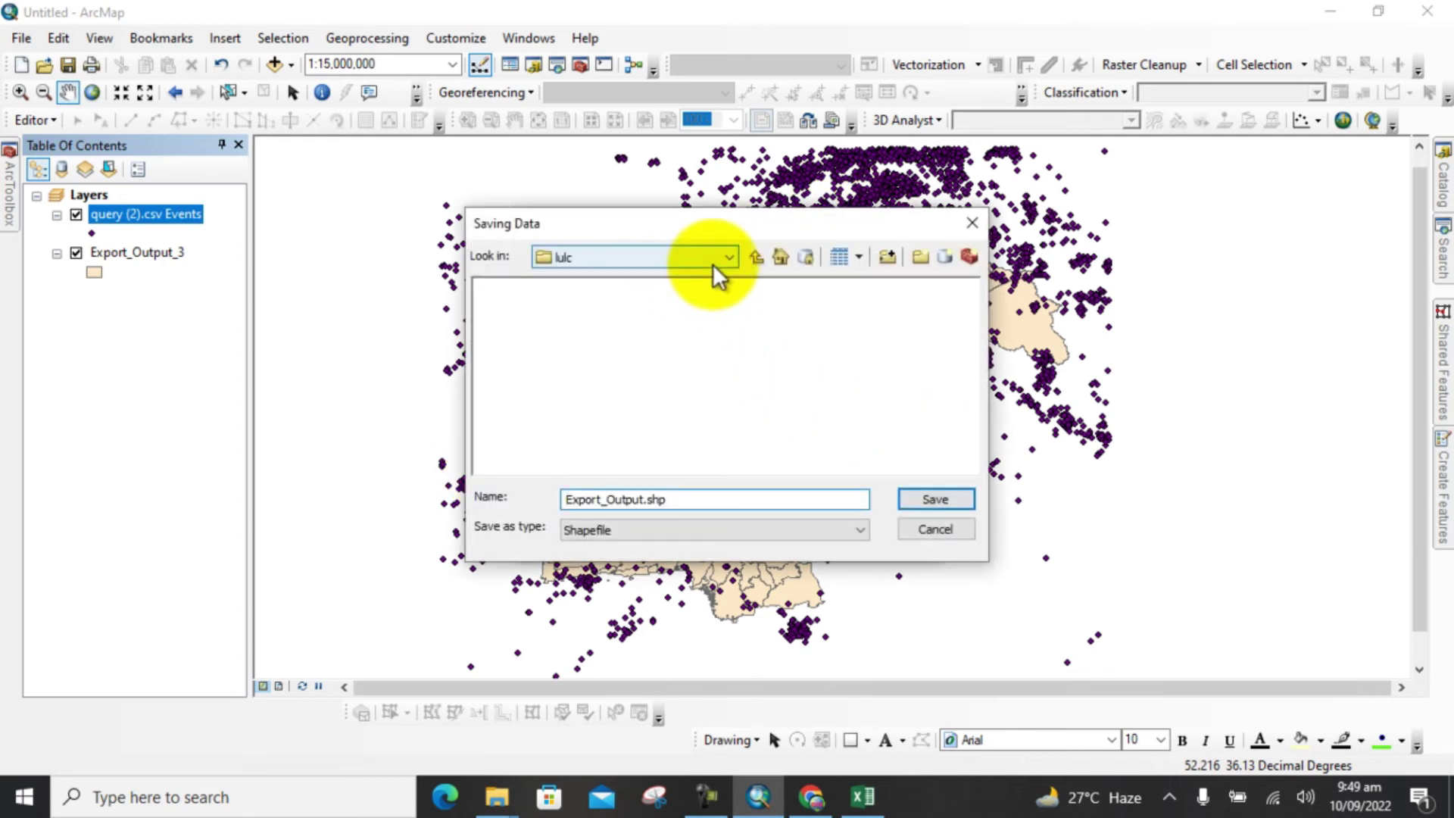
{"action": "left_click", "coordinate": [755, 262]}
{"action": "left_click", "coordinate": [732, 260]}
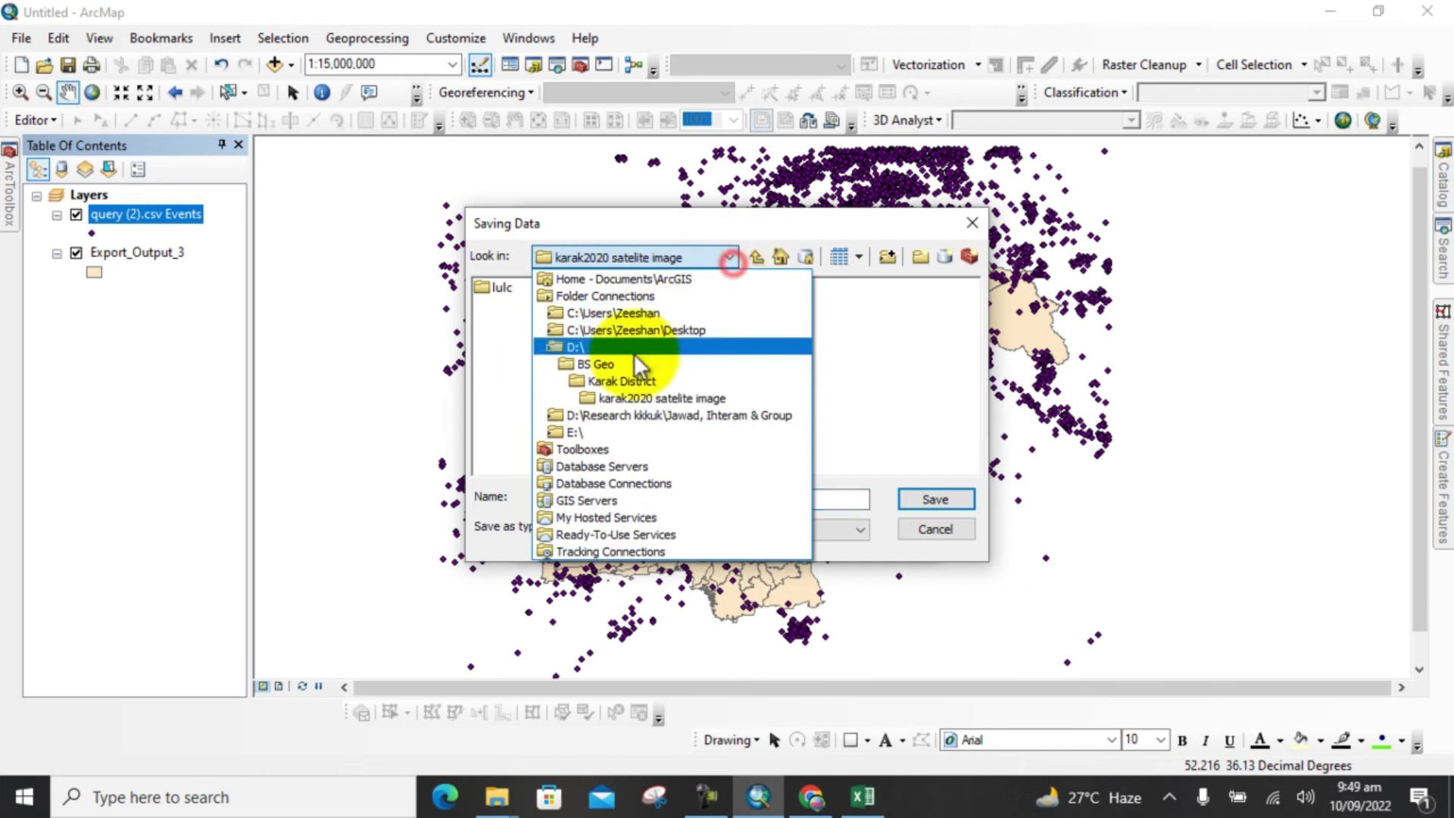
{"action": "left_click", "coordinate": [619, 349]}
{"action": "double_click", "coordinate": [508, 307]}
{"action": "double_click", "coordinate": [537, 288]}
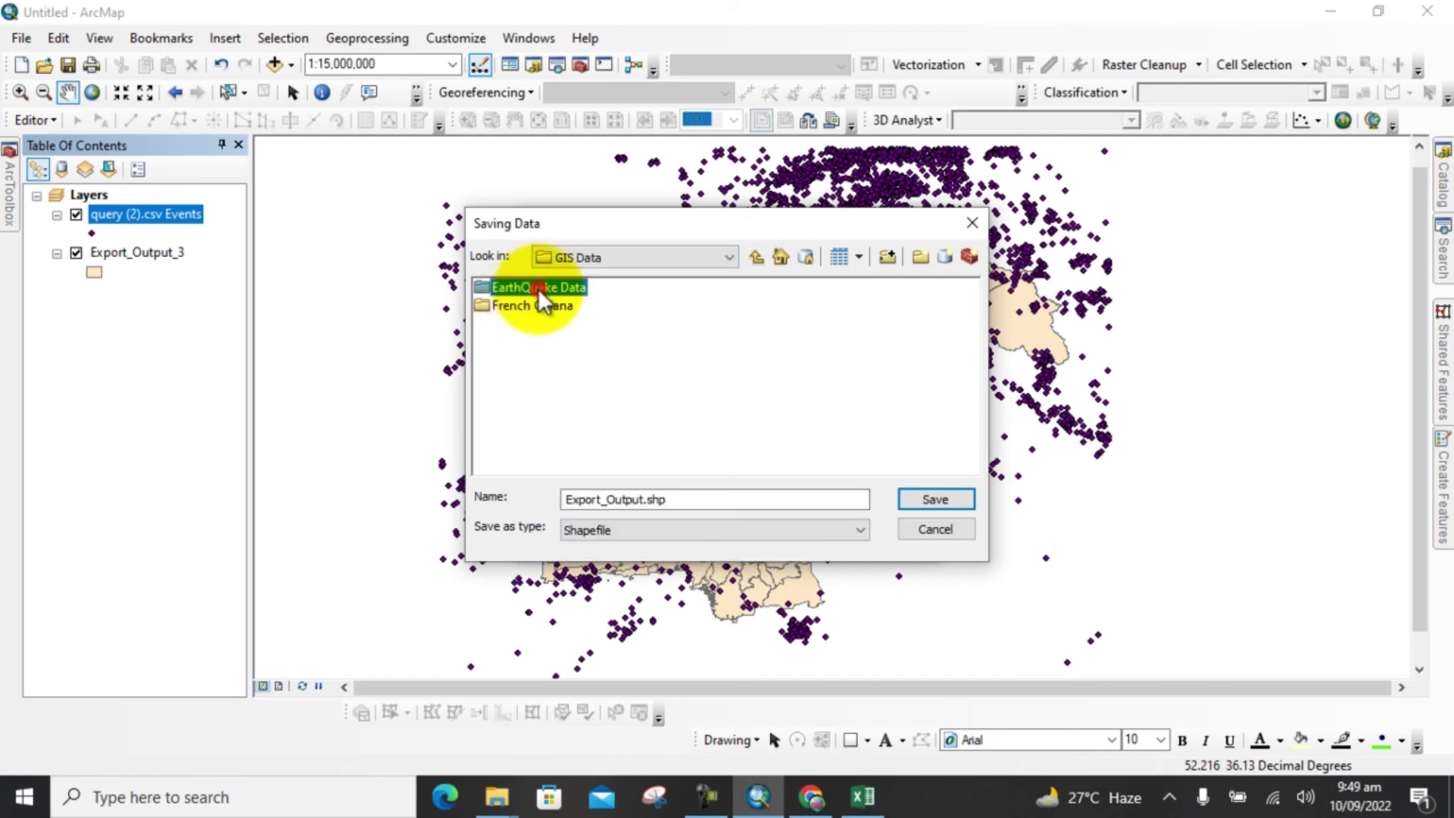
- Save the exported points as the shapefile Export_Output.shp and add it to the map as a layer
{"action": "left_click", "coordinate": [919, 498]}
{"action": "left_click", "coordinate": [775, 543]}
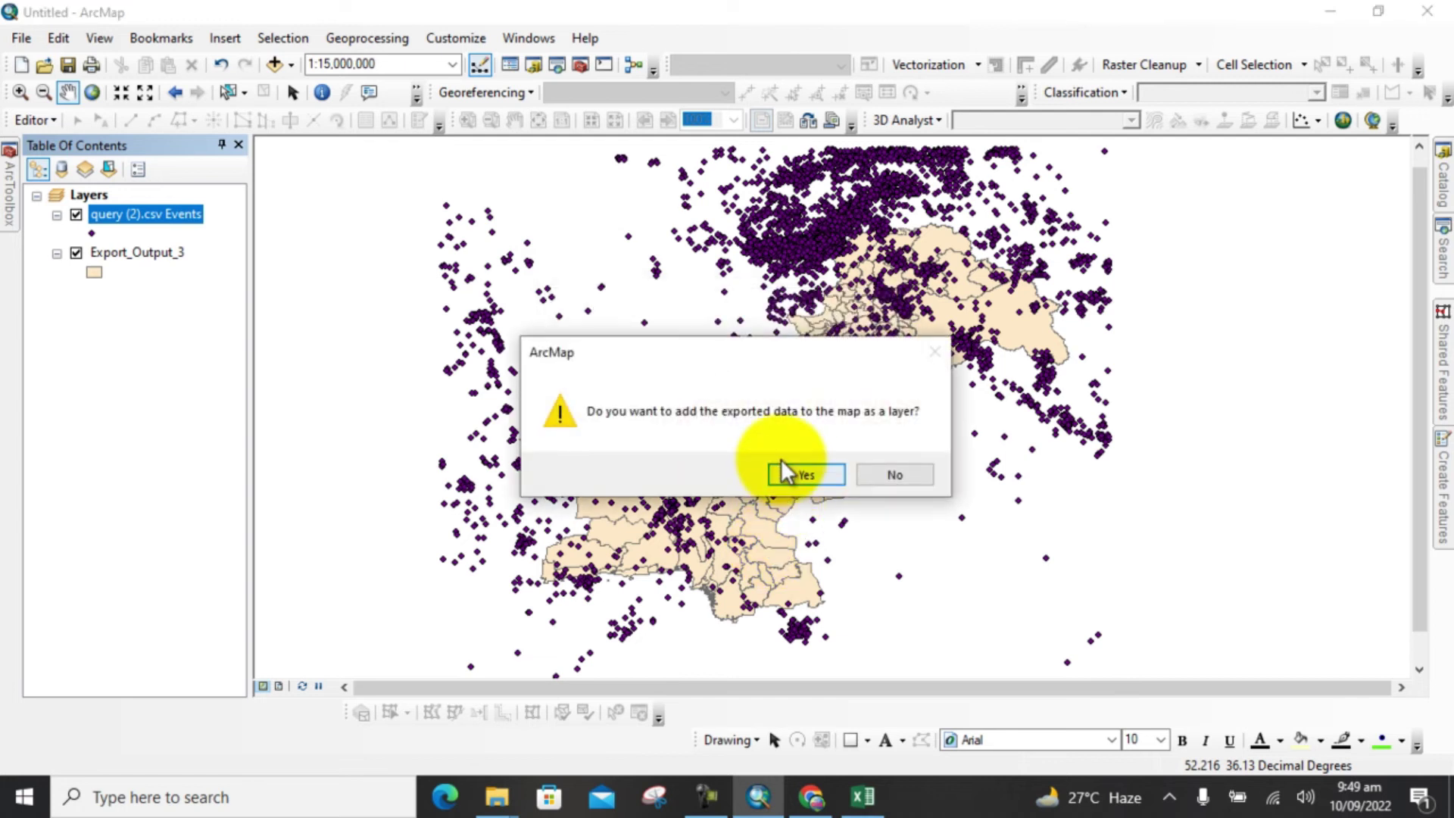
{"action": "left_click", "coordinate": [785, 472]}
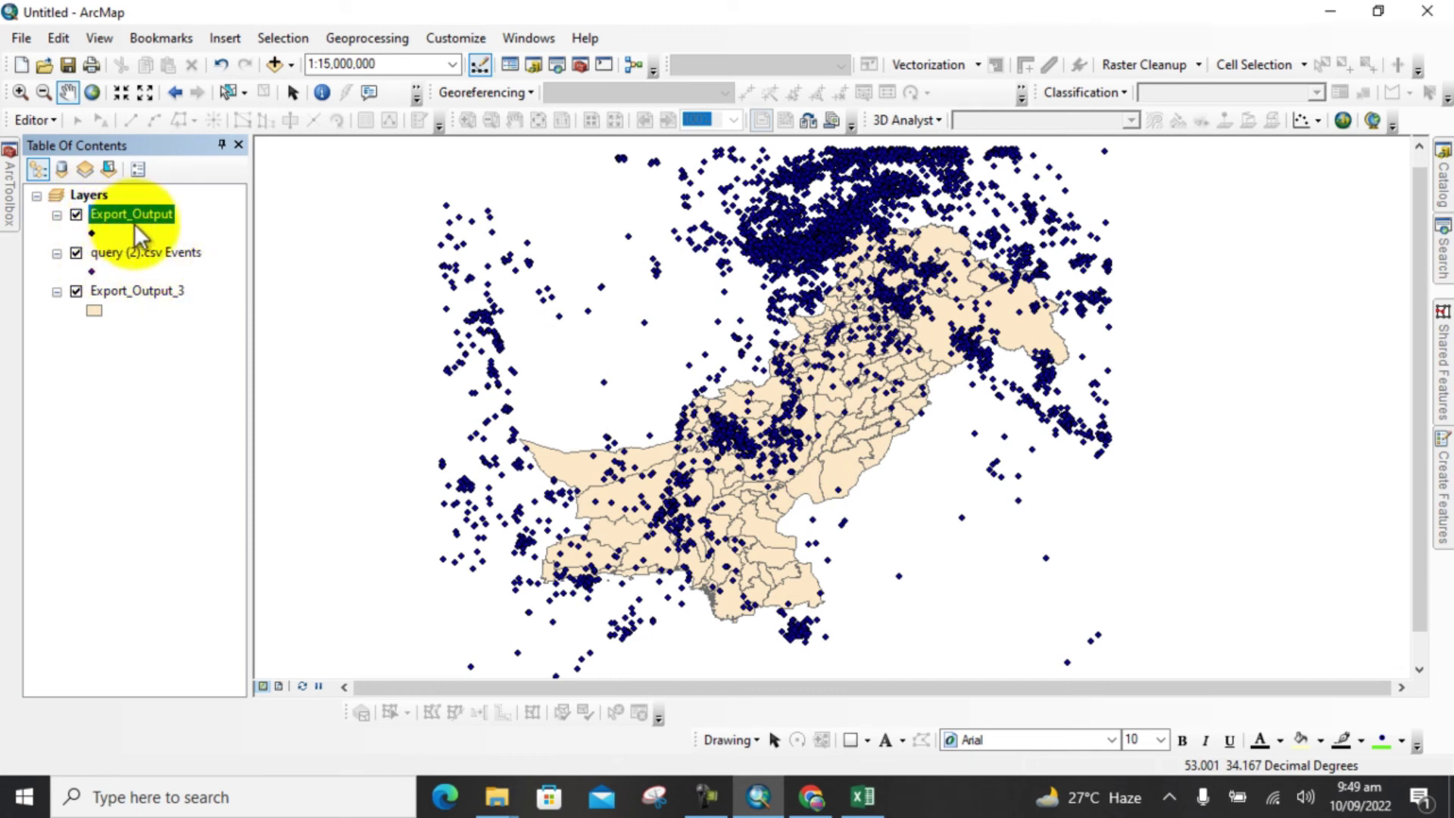
- Remove the query (2).csv Events layer from the map, keeping the exported shapefile and the boundary layer
{"action": "right_click", "coordinate": [104, 253]}
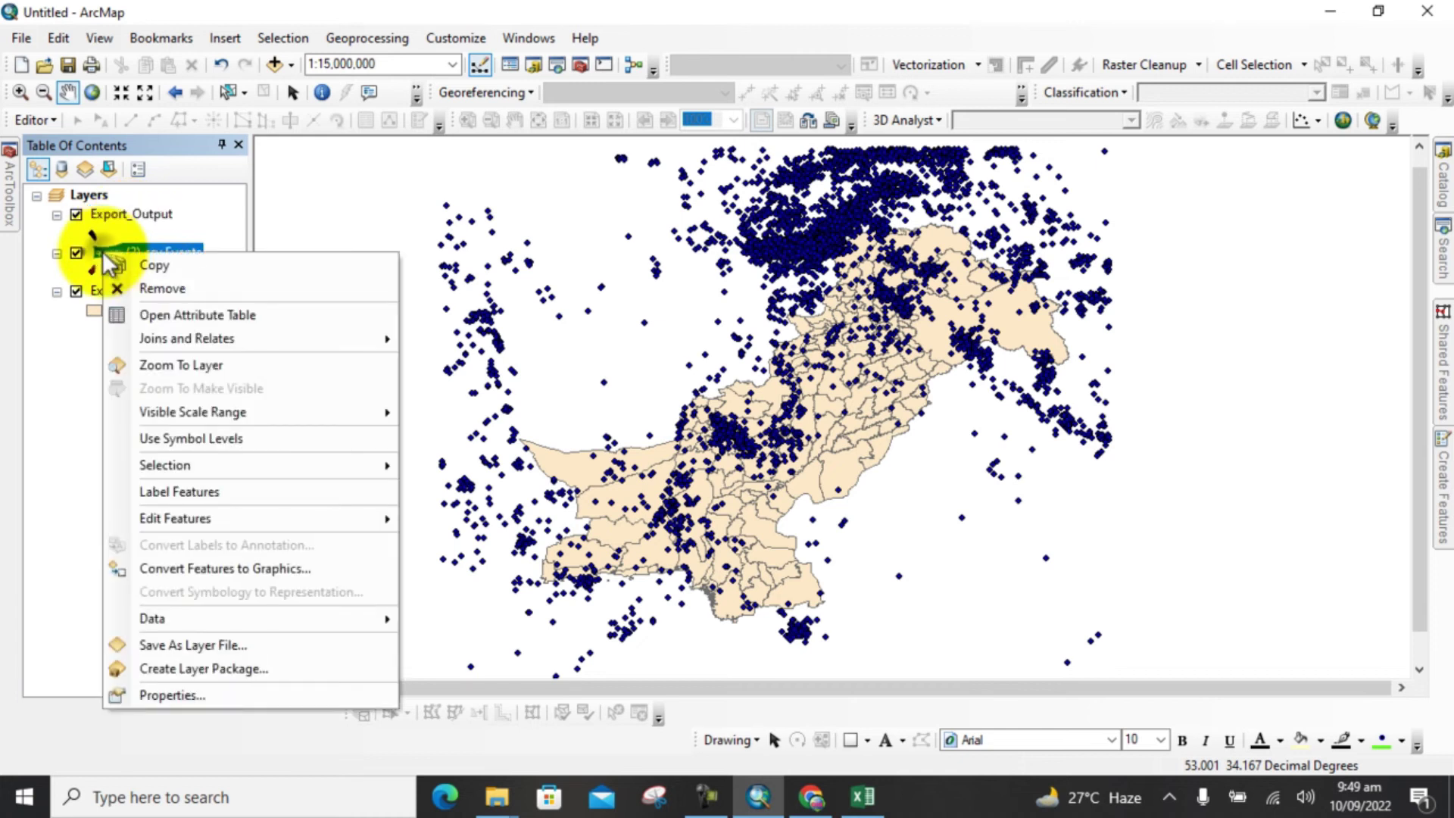
{"action": "left_click", "coordinate": [158, 288]}
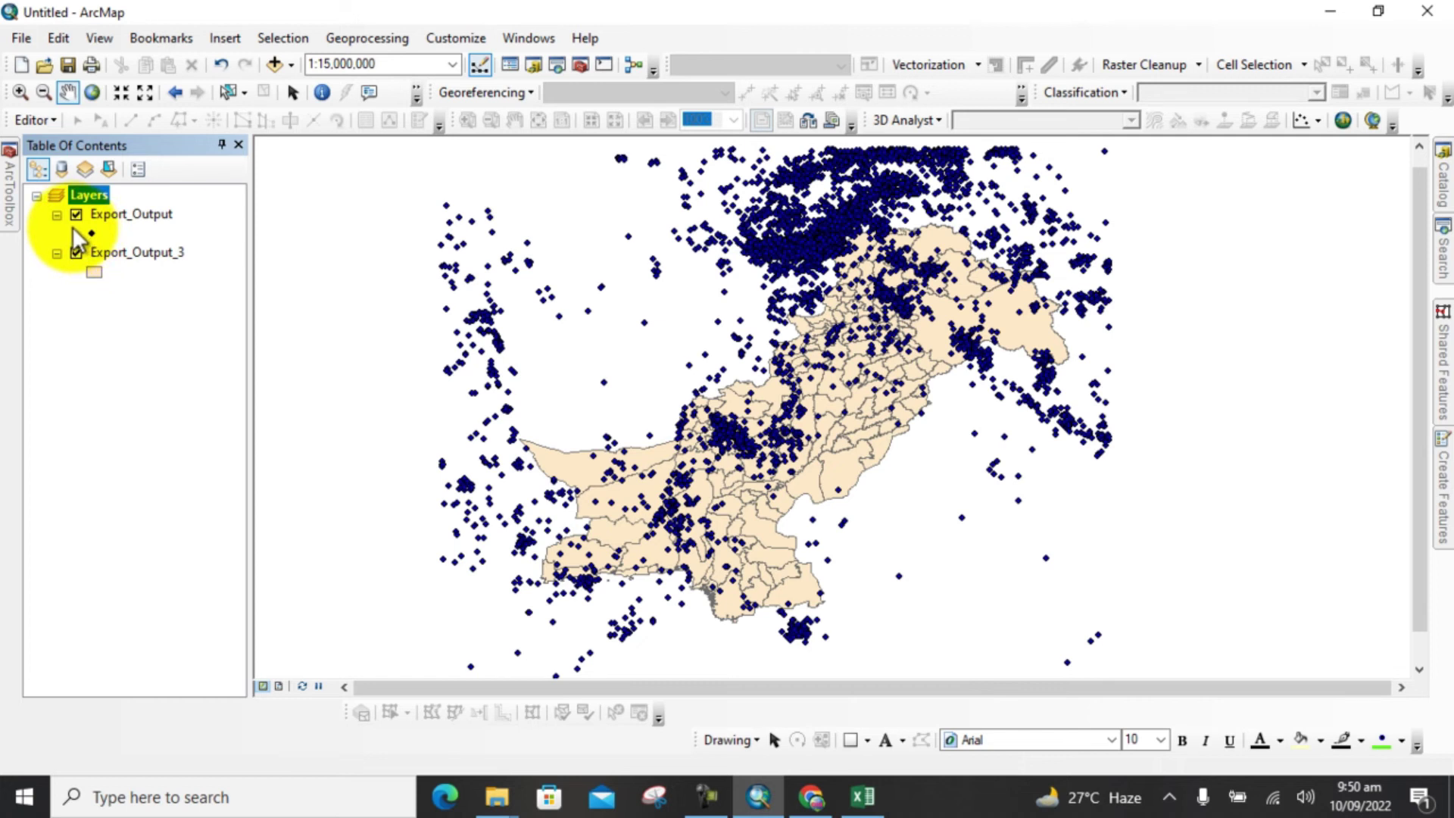
- Open the attribute table of the Export_Output layer, enlarge it to examine the earthquake fields and records, and close it
{"action": "right_click", "coordinate": [102, 212]}
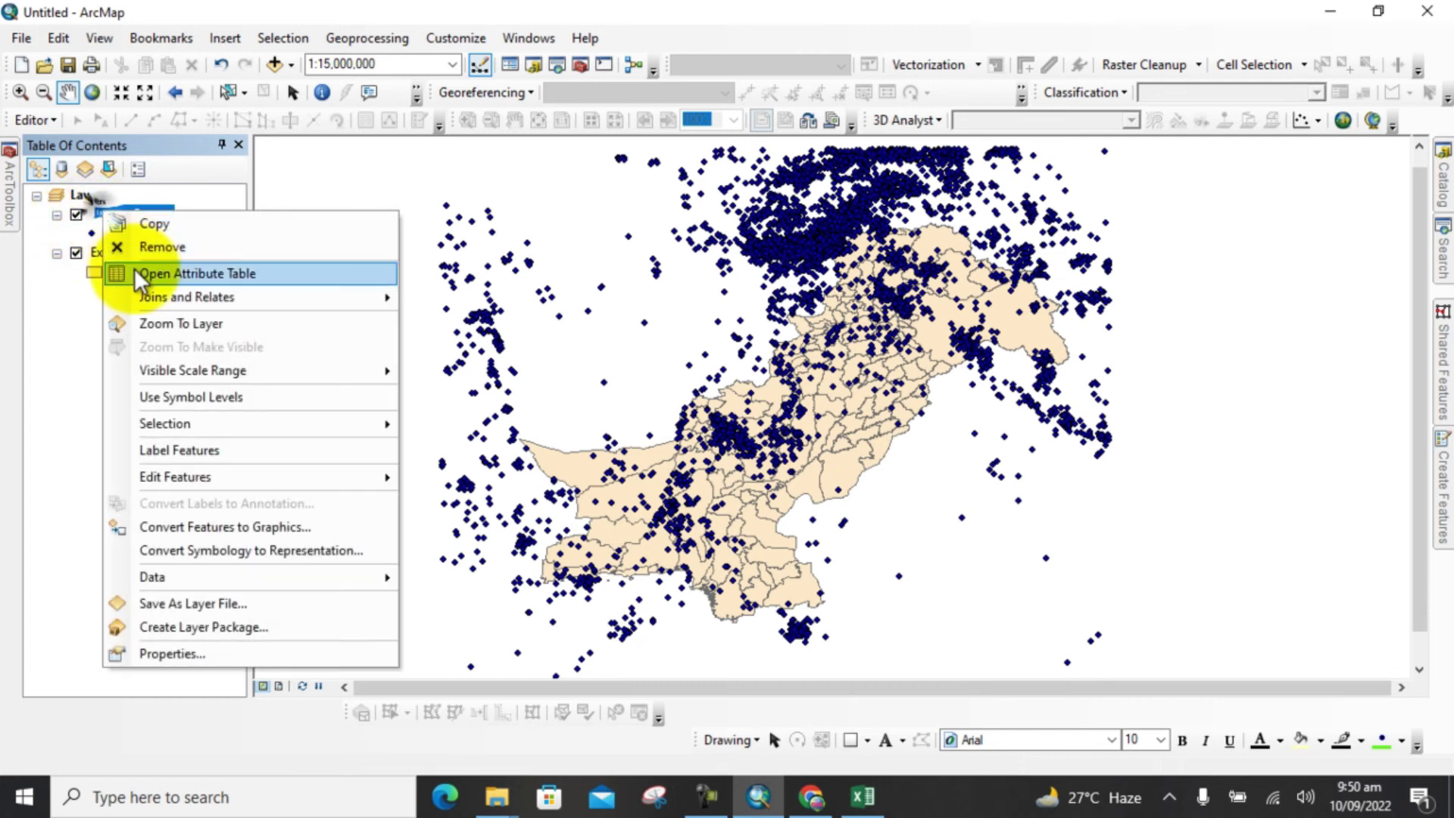
{"action": "left_click", "coordinate": [179, 274]}
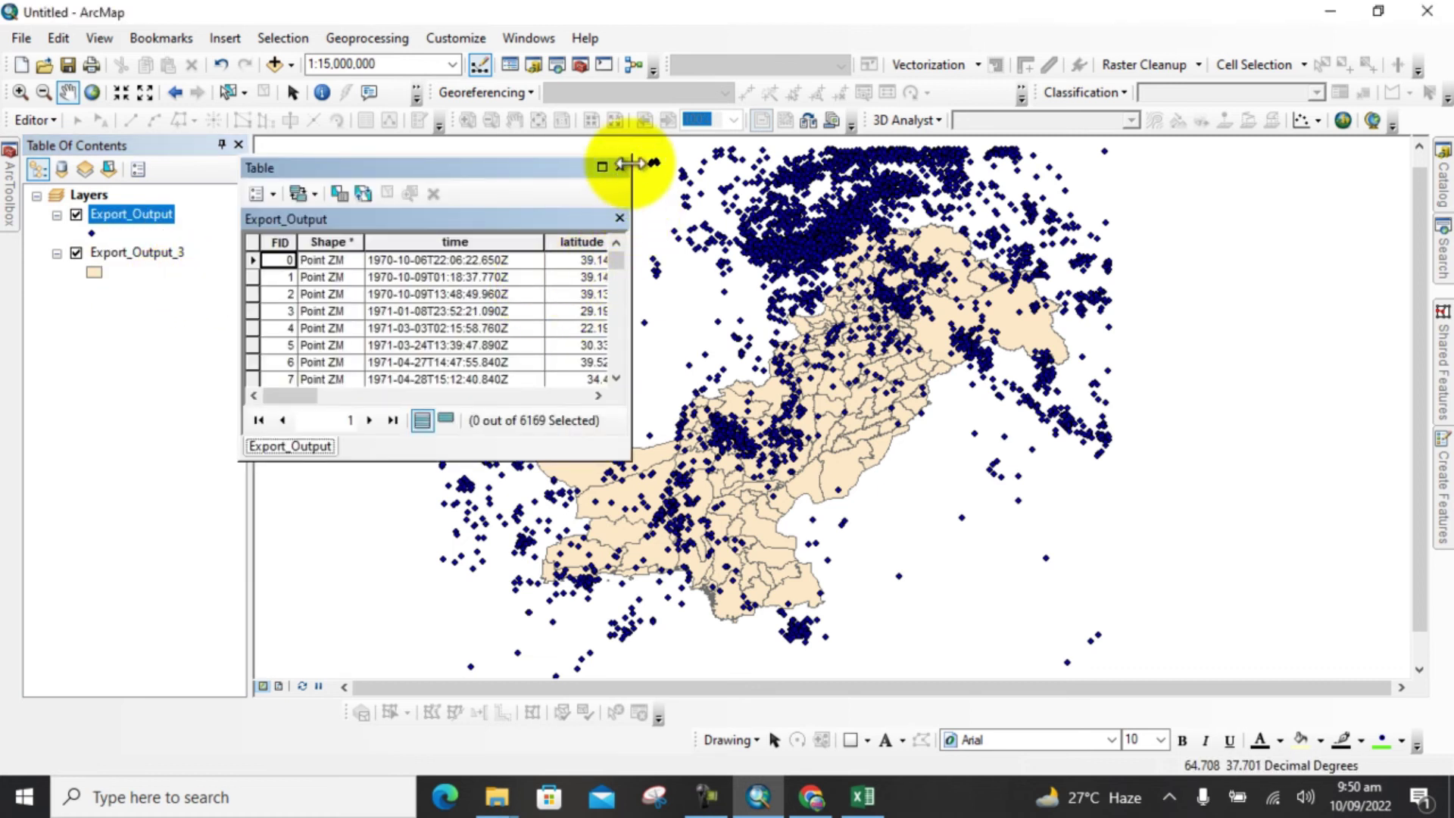
{"action": "left_click_drag", "start_coordinate": [631, 162], "coordinate": [1229, 180]}
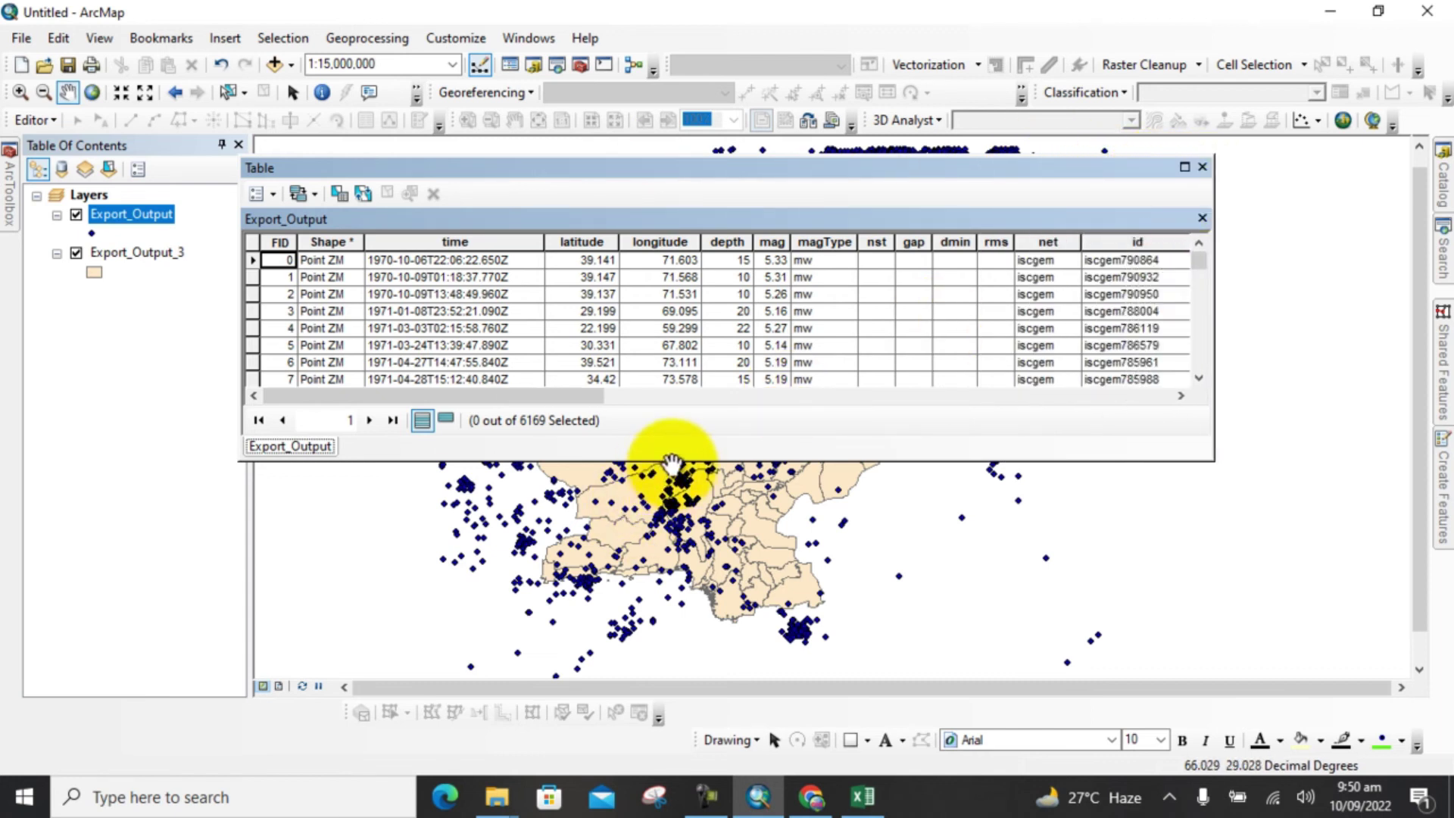
{"action": "left_click_drag", "start_coordinate": [680, 458], "coordinate": [674, 606]}
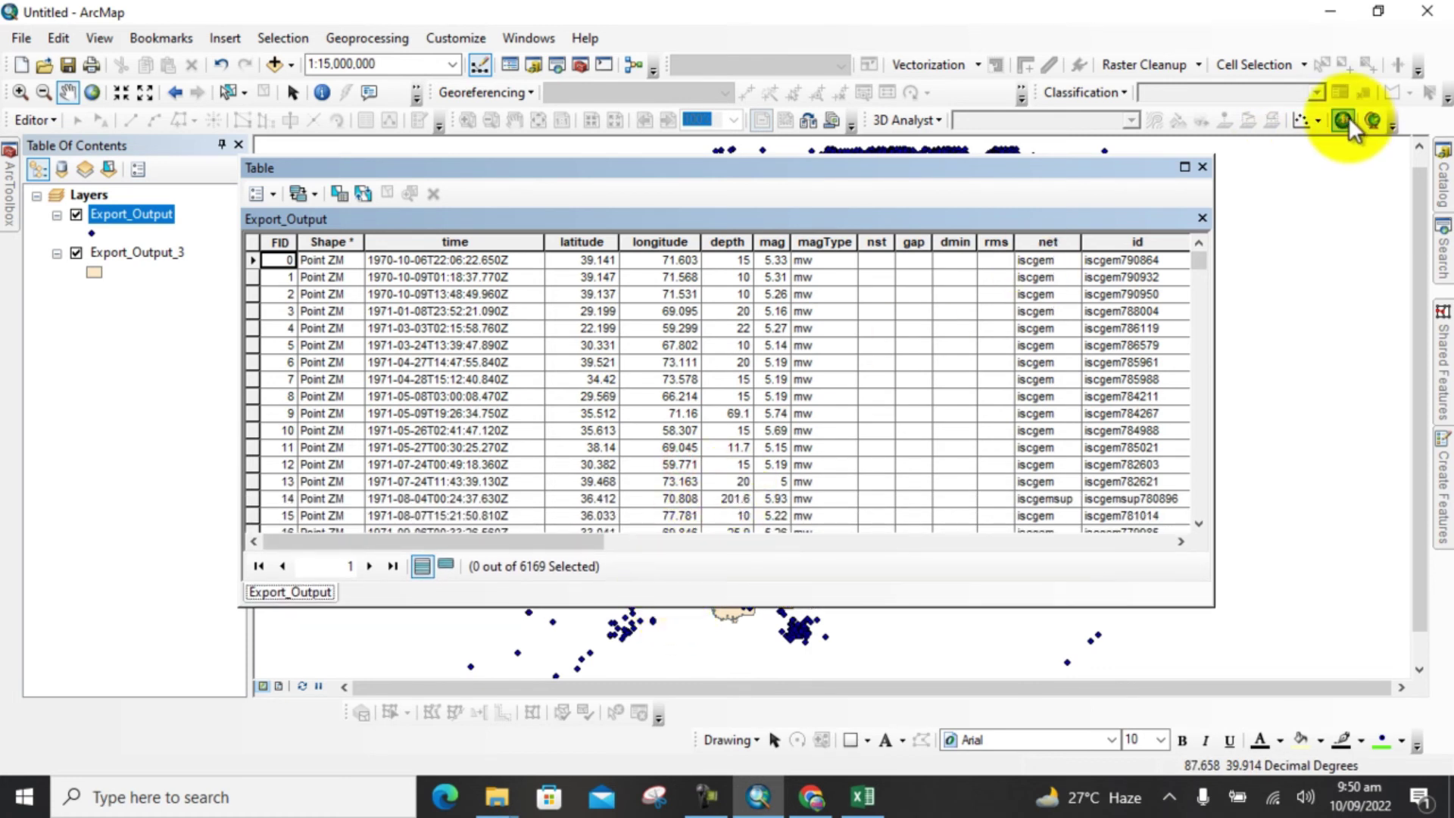
{"action": "left_click", "coordinate": [1202, 169]}
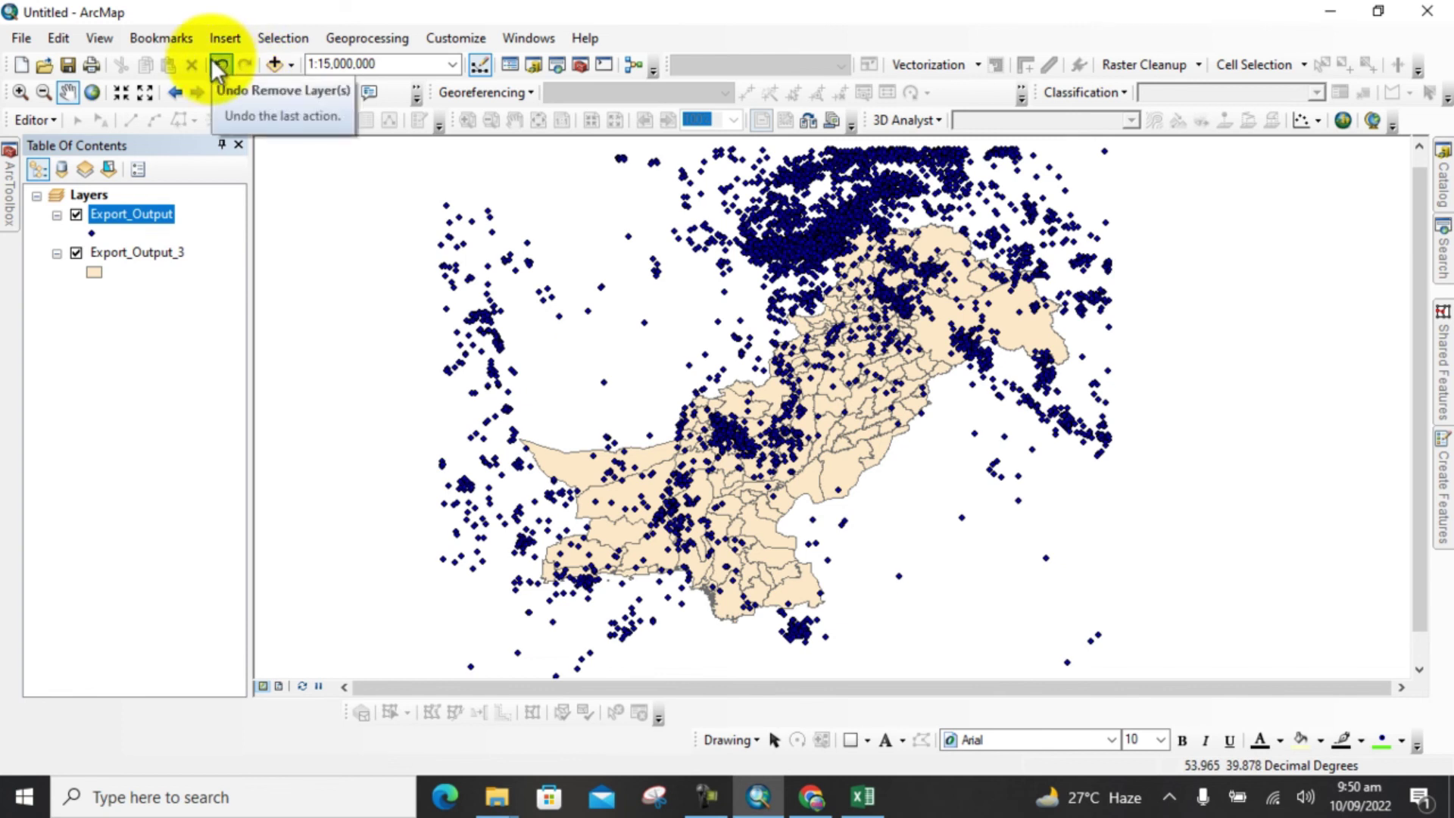
- Add the Oceans basemap to the map beneath the earthquake points and Pakistan boundary
{"action": "left_click", "coordinate": [291, 65]}
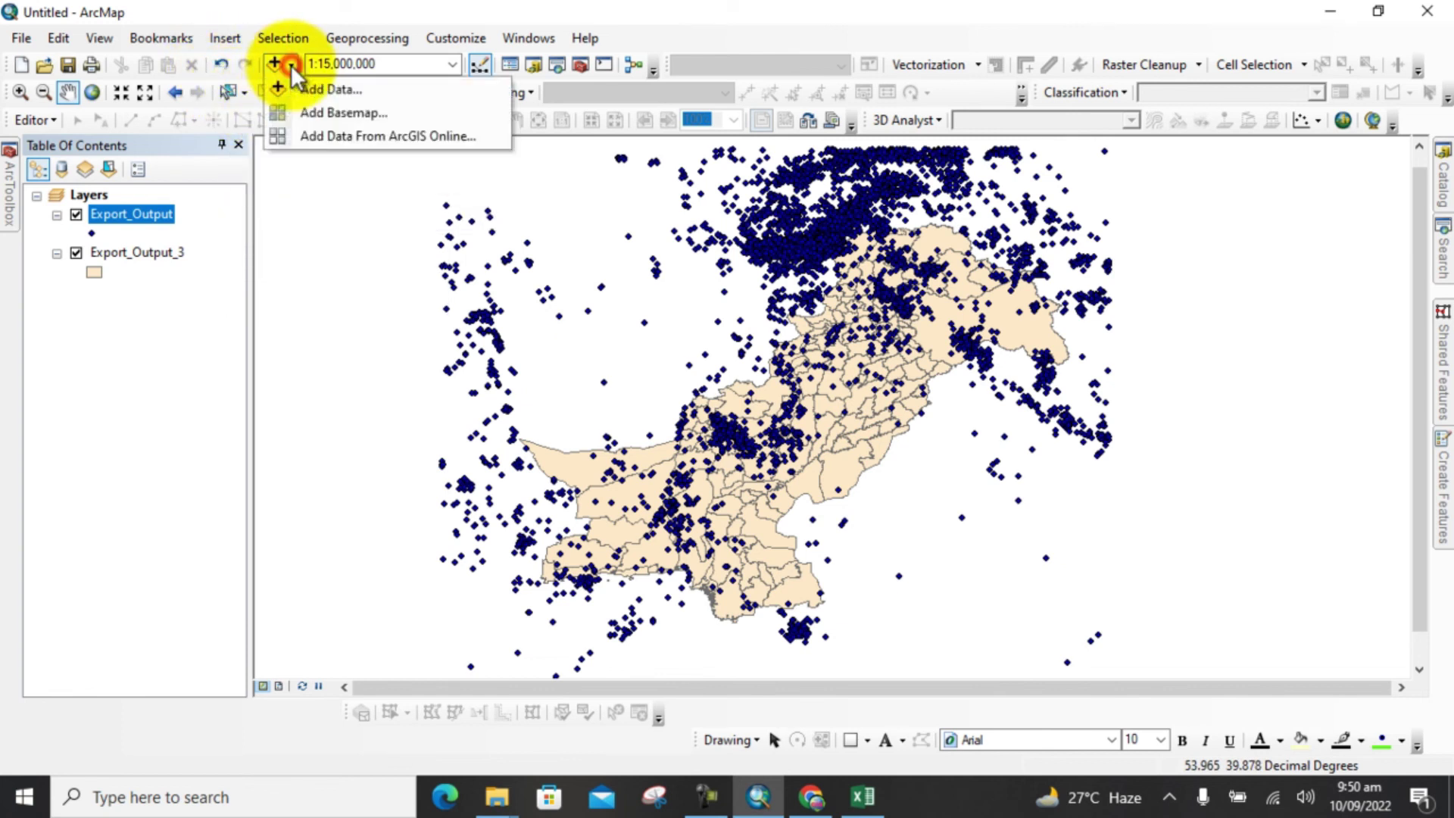
{"action": "left_click", "coordinate": [325, 111]}
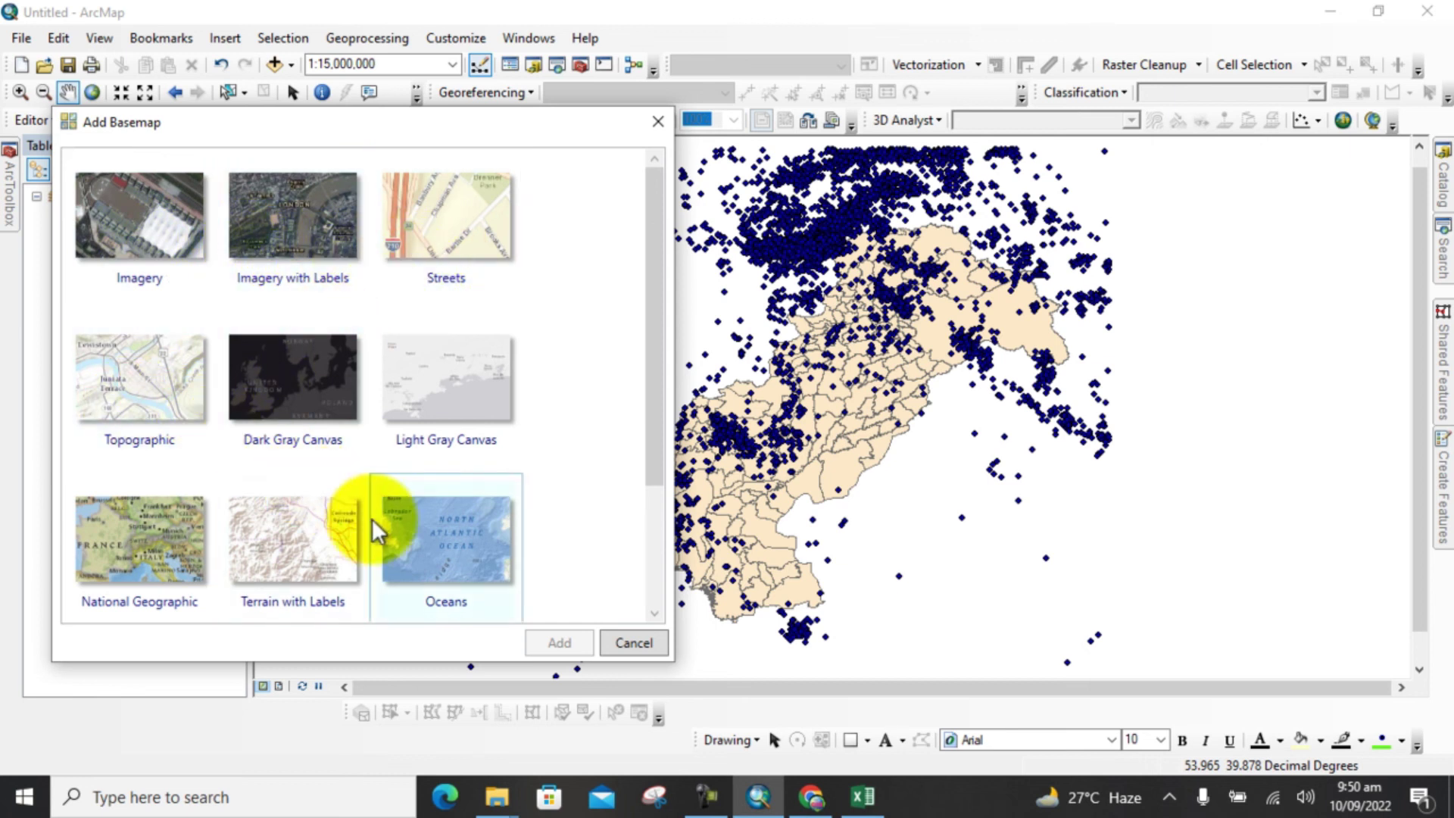
{"action": "left_click", "coordinate": [433, 542]}
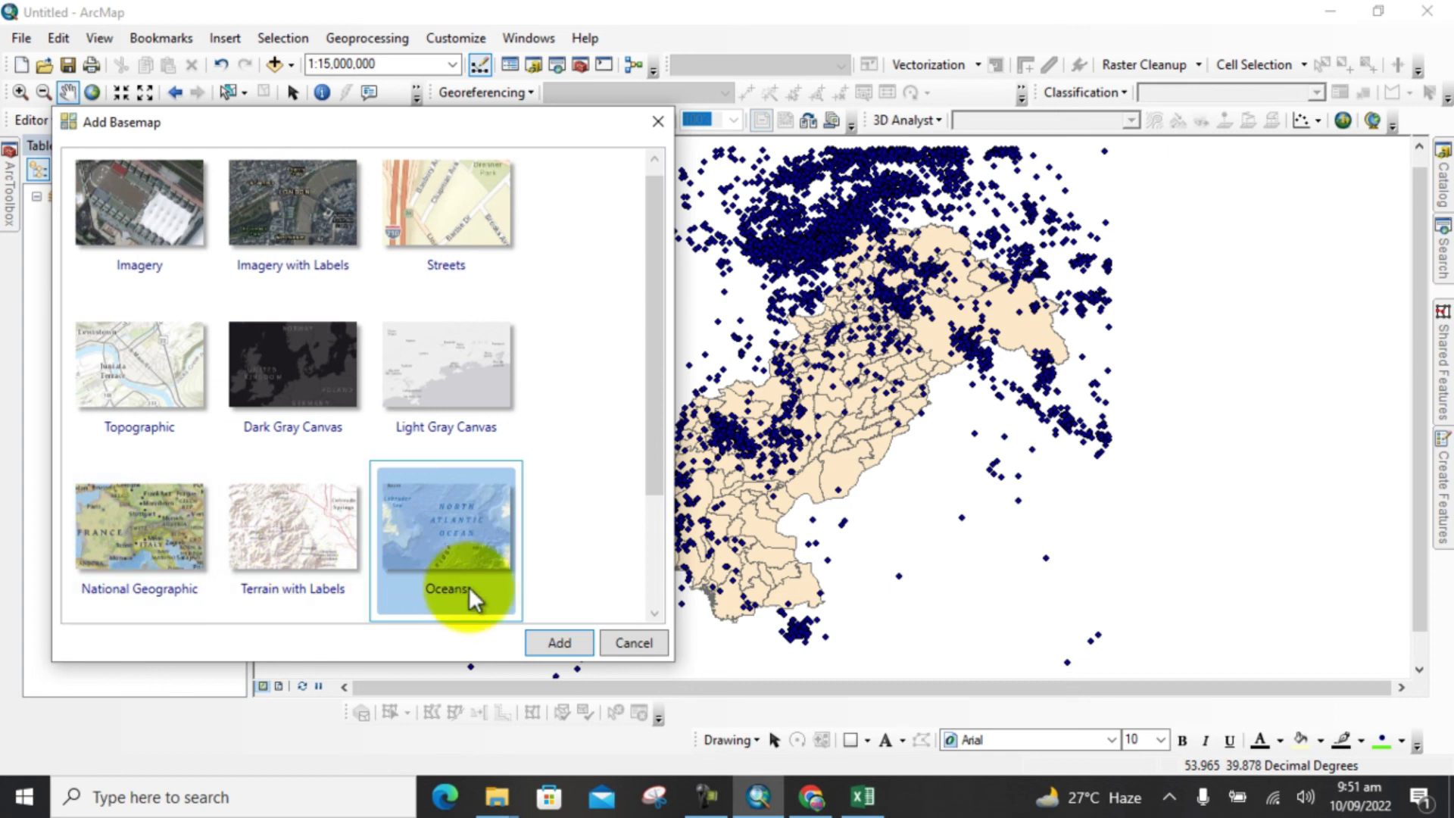
{"action": "left_click", "coordinate": [564, 643]}
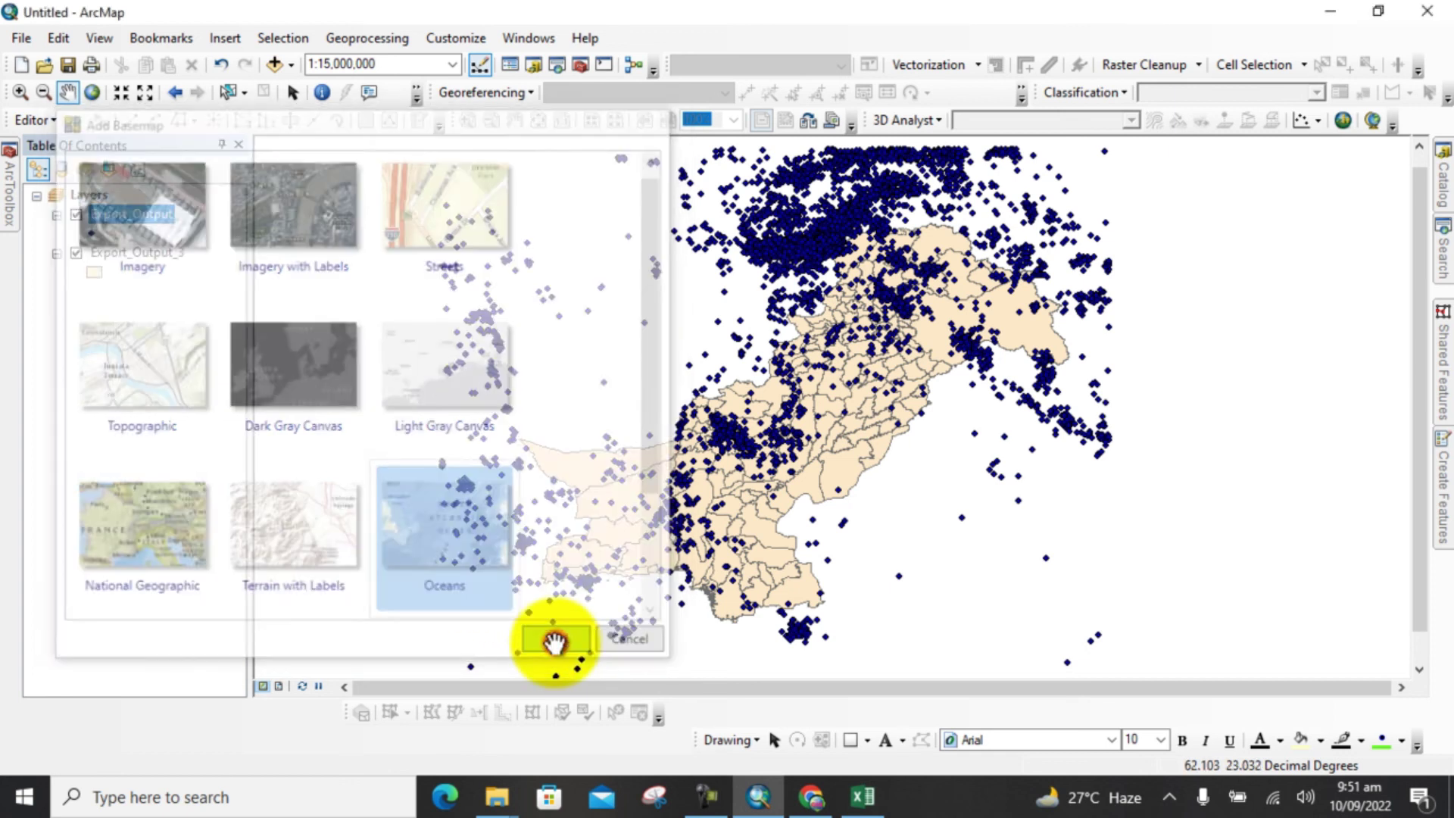